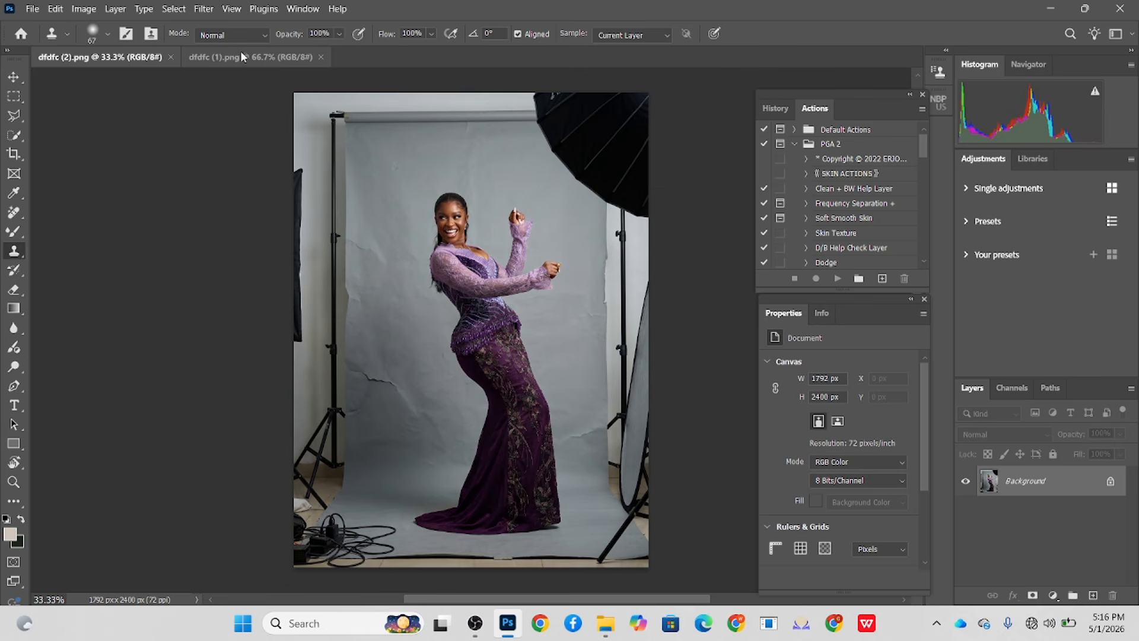
# - Expand the portrait photo's canvas slightly at a 4:5 crop ratio, filling the added edges with Content-Aware Fill
pyautogui.click(240, 58)
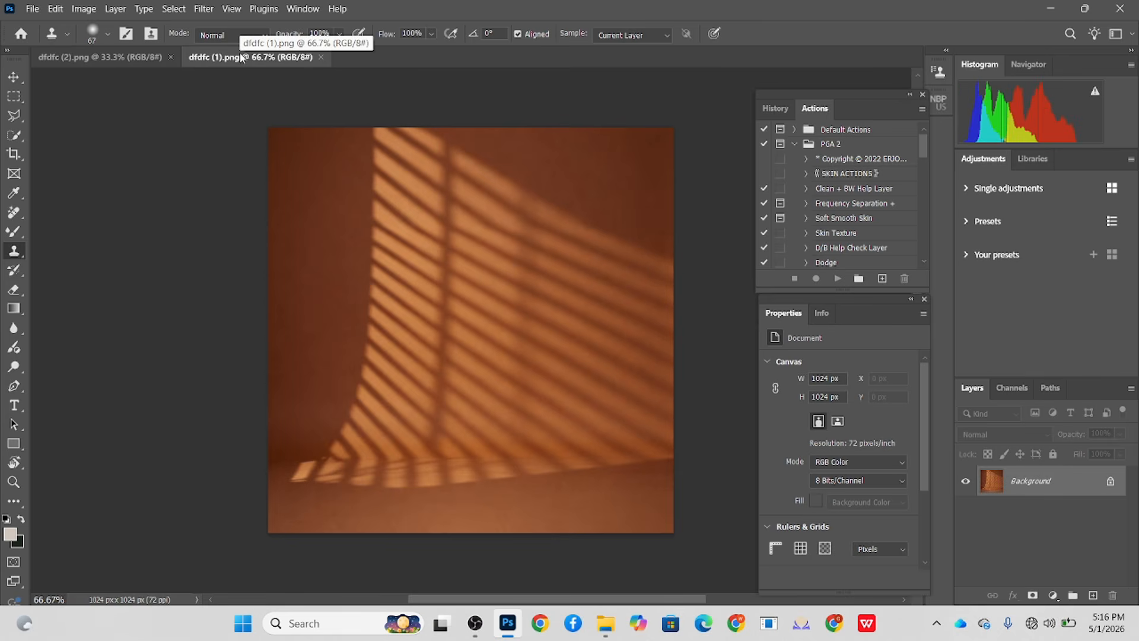
pyautogui.click(116, 58)
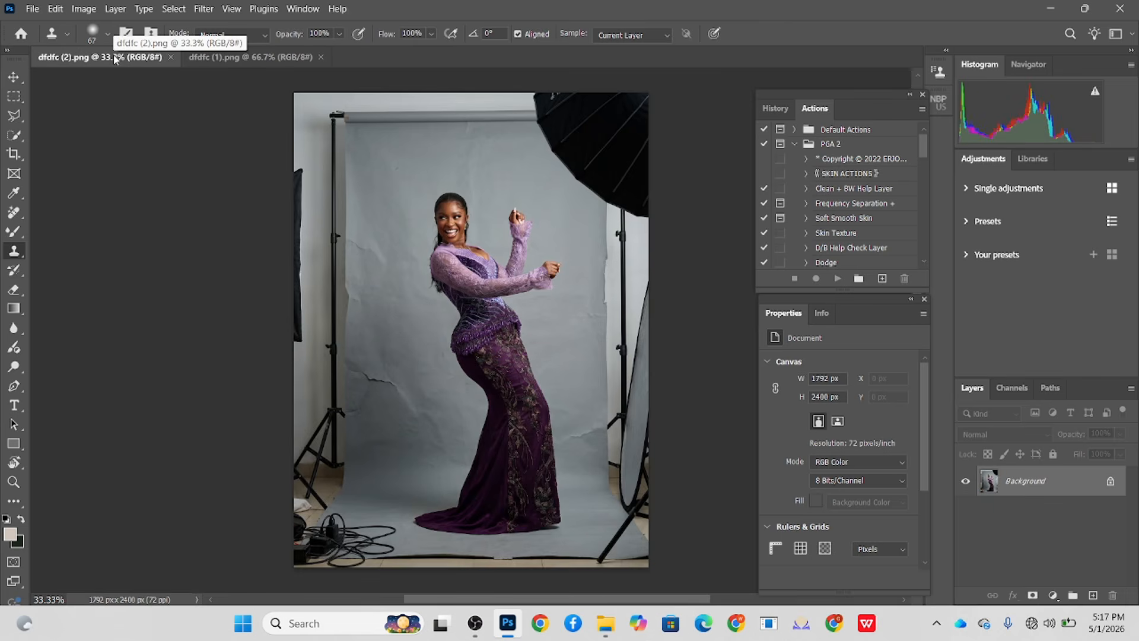
pyautogui.click(14, 154)
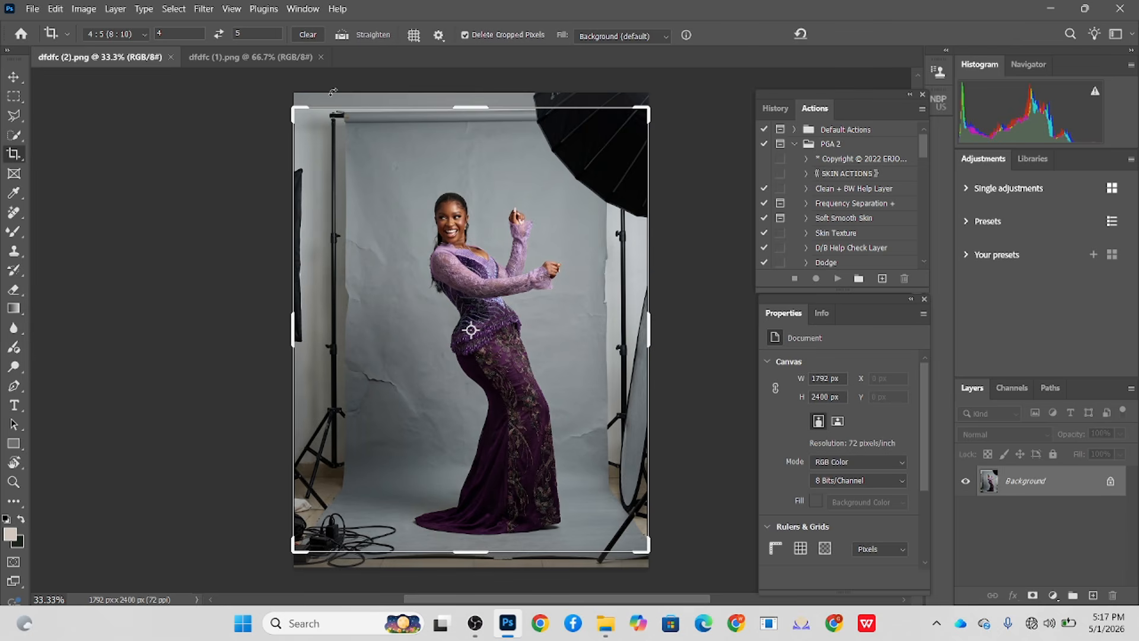
pyautogui.click(260, 54)
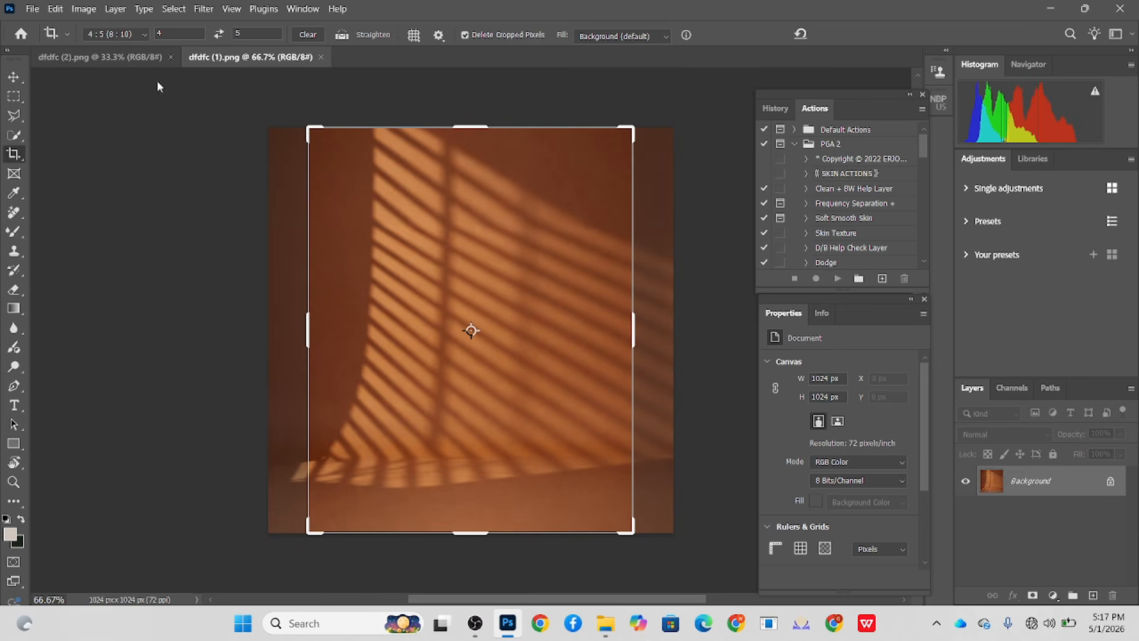
pyautogui.click(131, 57)
pyautogui.moveTo(471, 104); pyautogui.dragTo(470, 90)
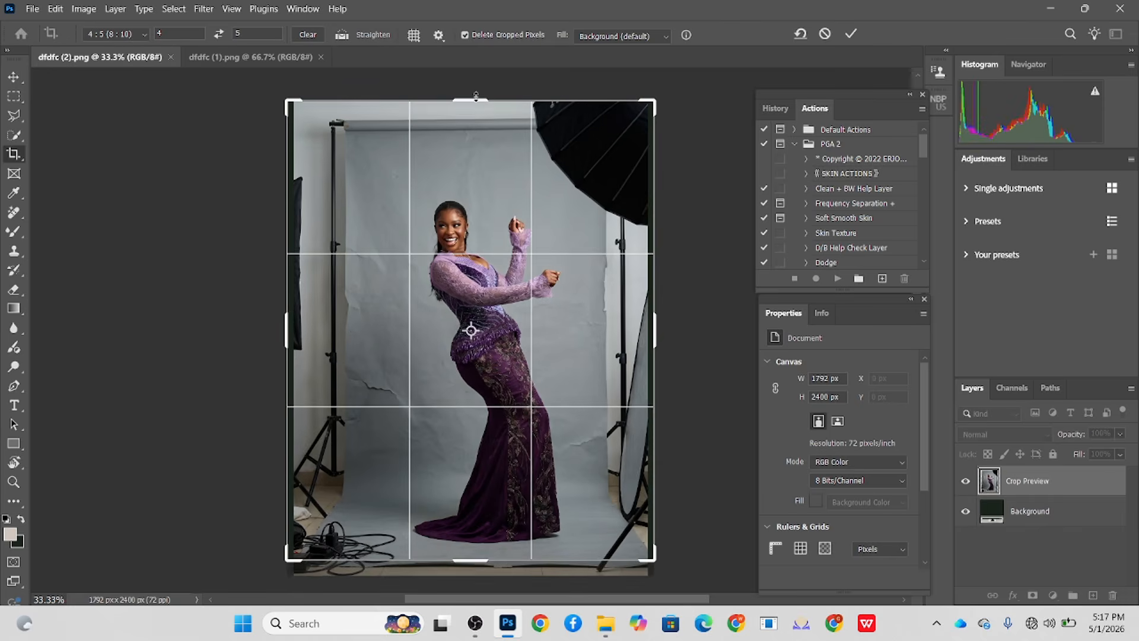
pyautogui.moveTo(483, 565); pyautogui.dragTo(484, 571)
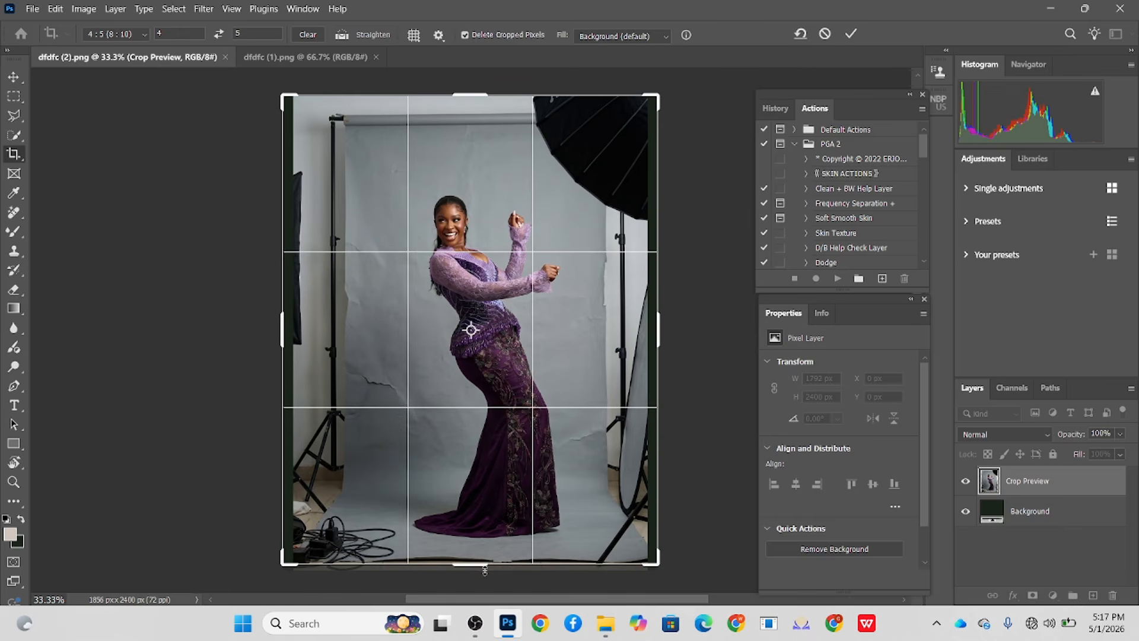
pyautogui.click(666, 41)
pyautogui.click(625, 74)
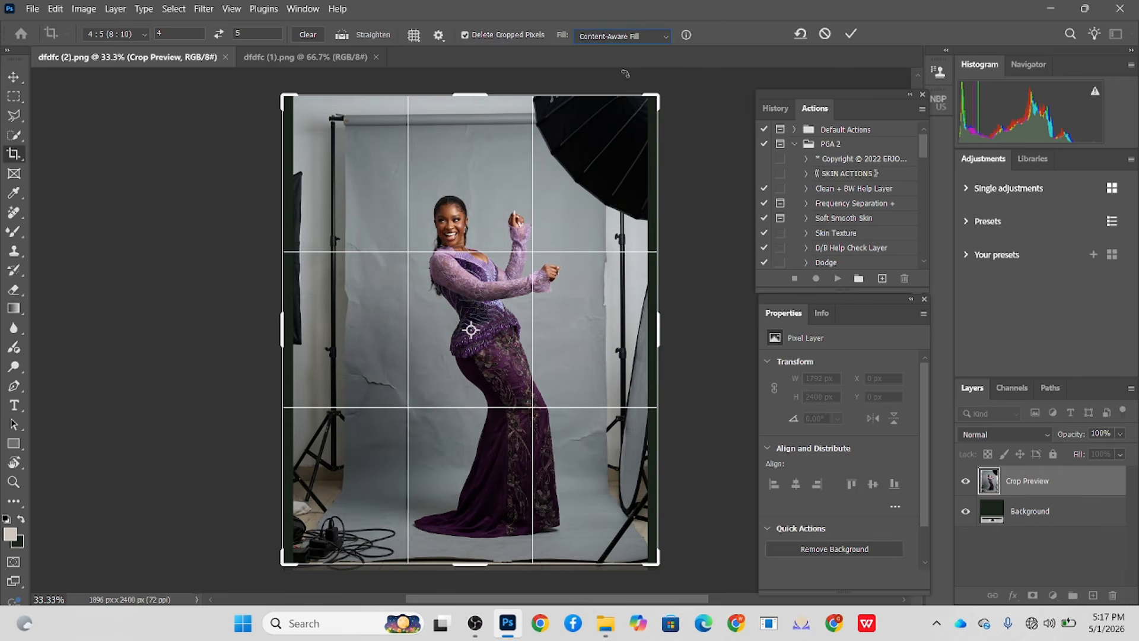
pyautogui.click(850, 34)
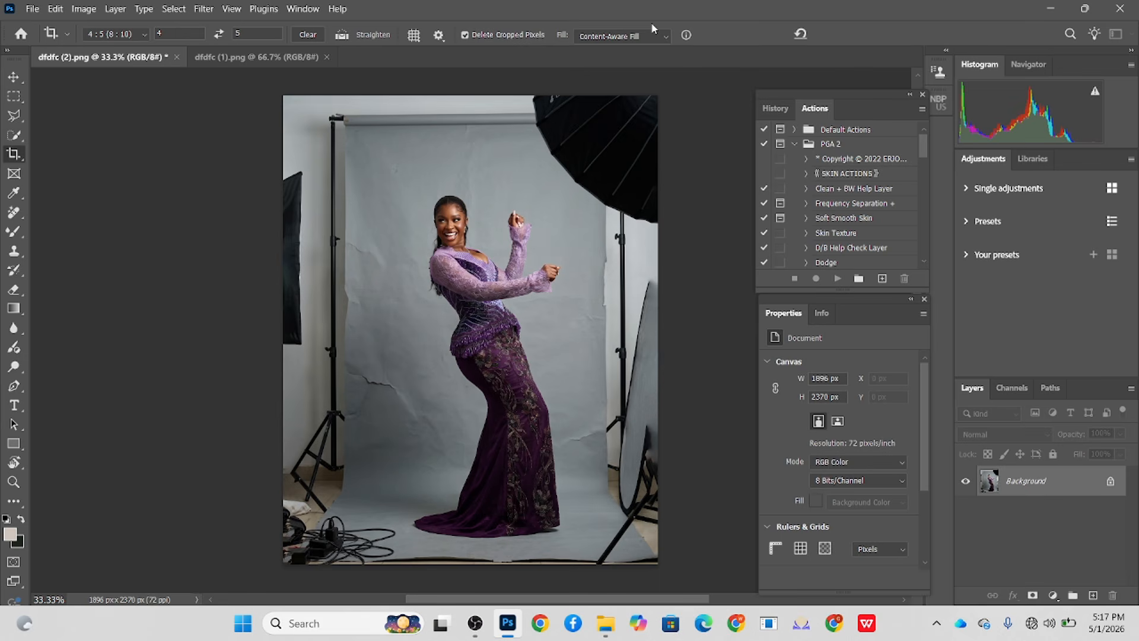
# - Select a rectangle around the woman and invert the selection to cover the studio equipment surrounding her
pyautogui.click(13, 97)
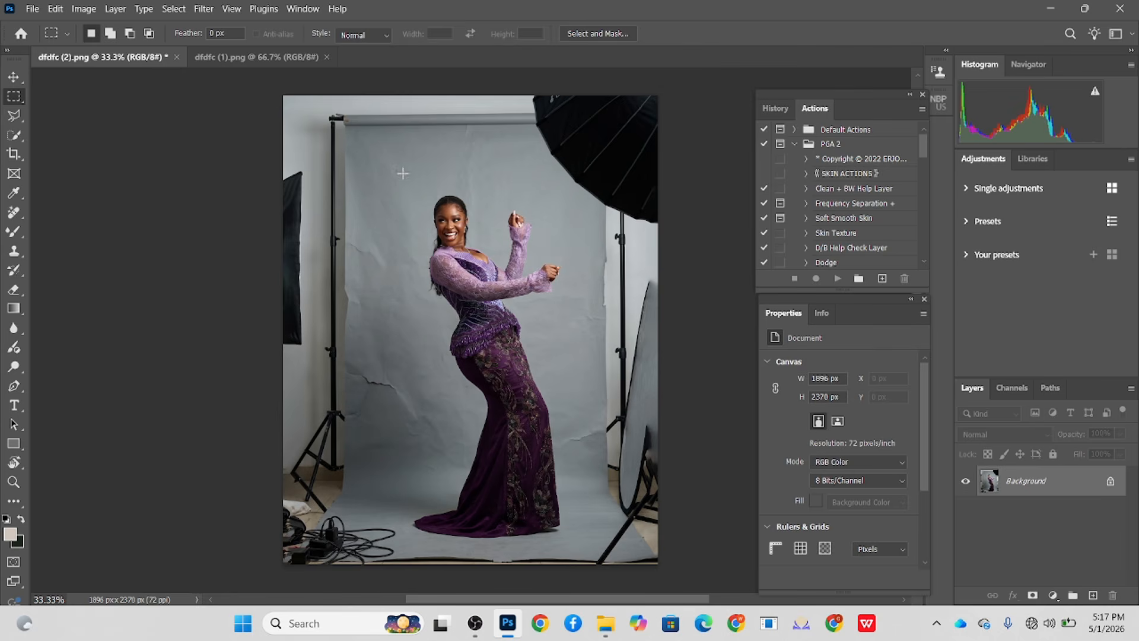
pyautogui.moveTo(380, 177); pyautogui.dragTo(590, 546)
pyautogui.rightClick(511, 102)
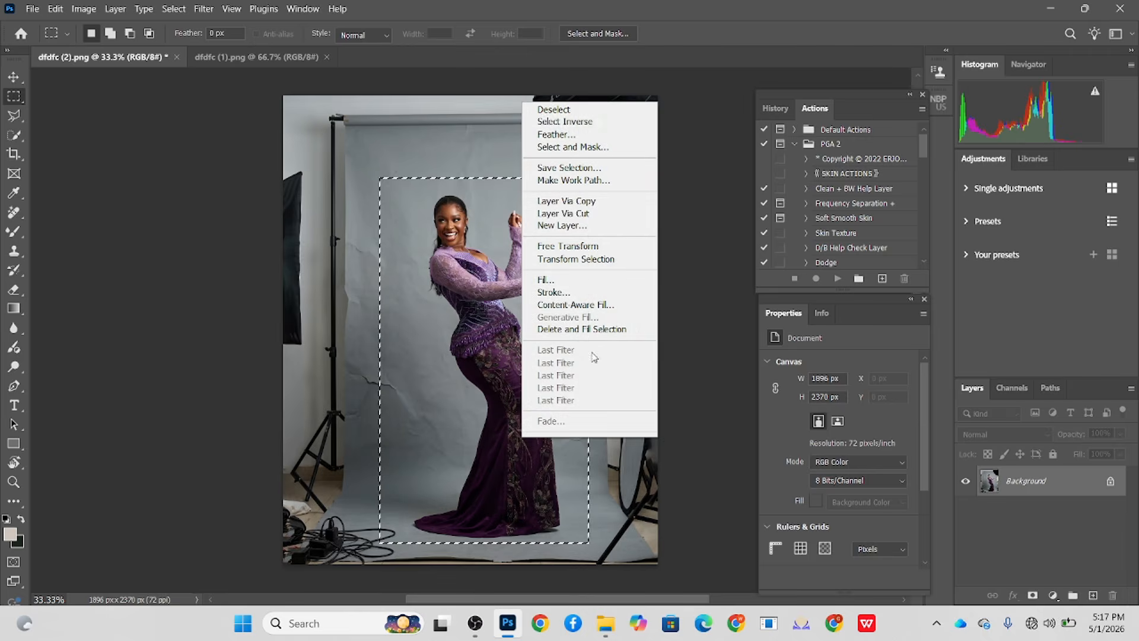
pyautogui.click(568, 122)
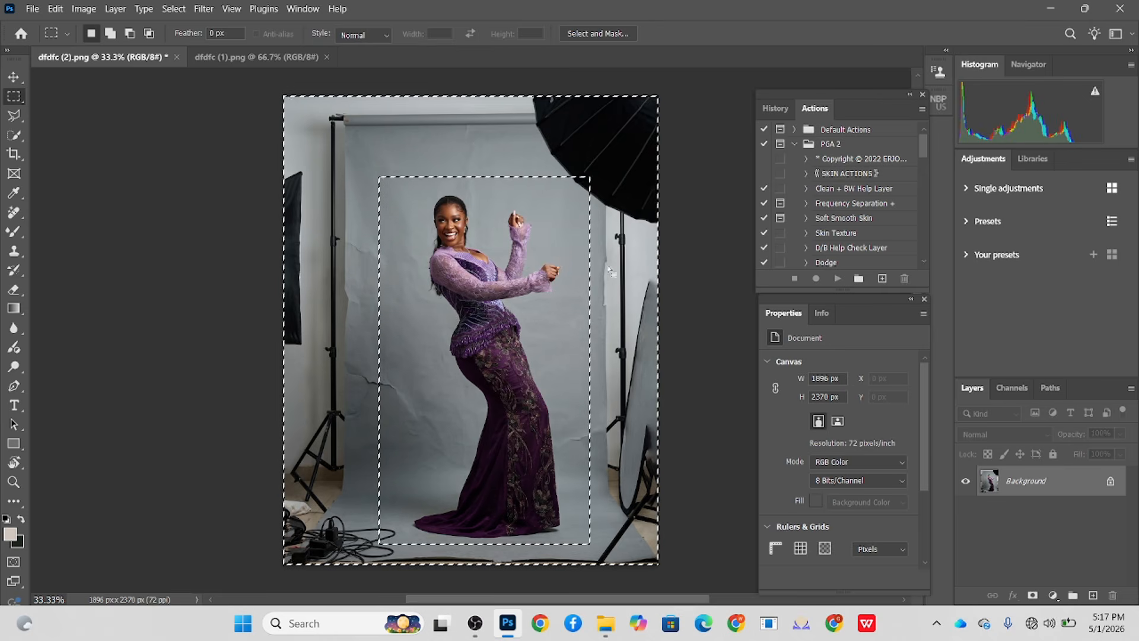
# - Extend the selection over the umbrella's edge and the cables near the dress train, and fill it with content-aware backdrop
pyautogui.press('alt')
pyautogui.moveTo(586, 164); pyautogui.dragTo(620, 206)
pyautogui.press('shift')
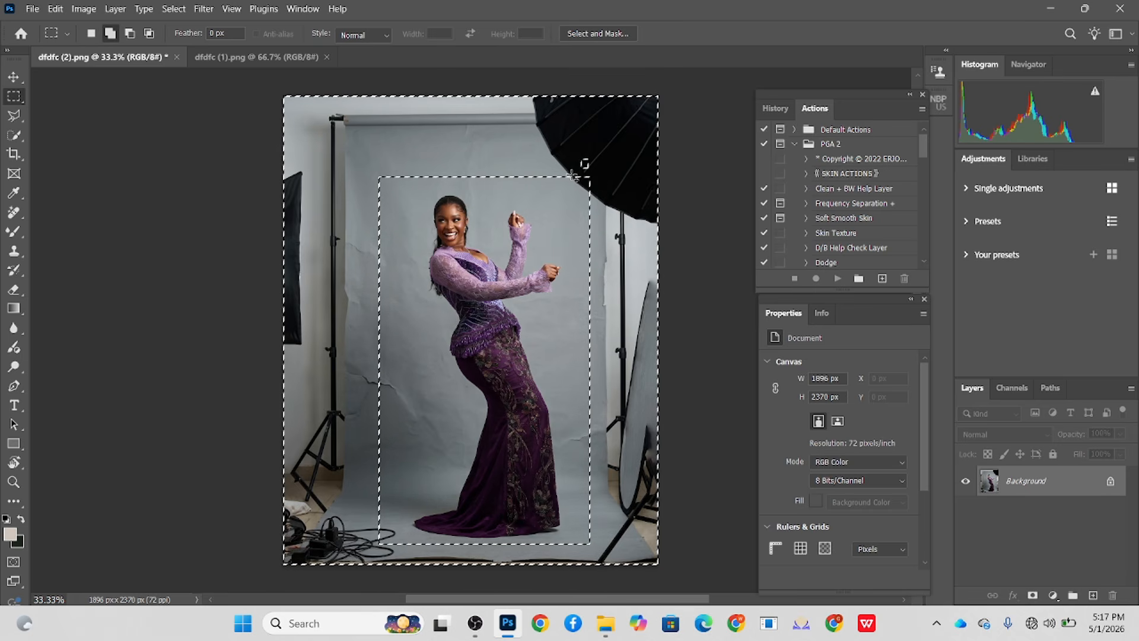
pyautogui.moveTo(577, 169); pyautogui.dragTo(612, 207)
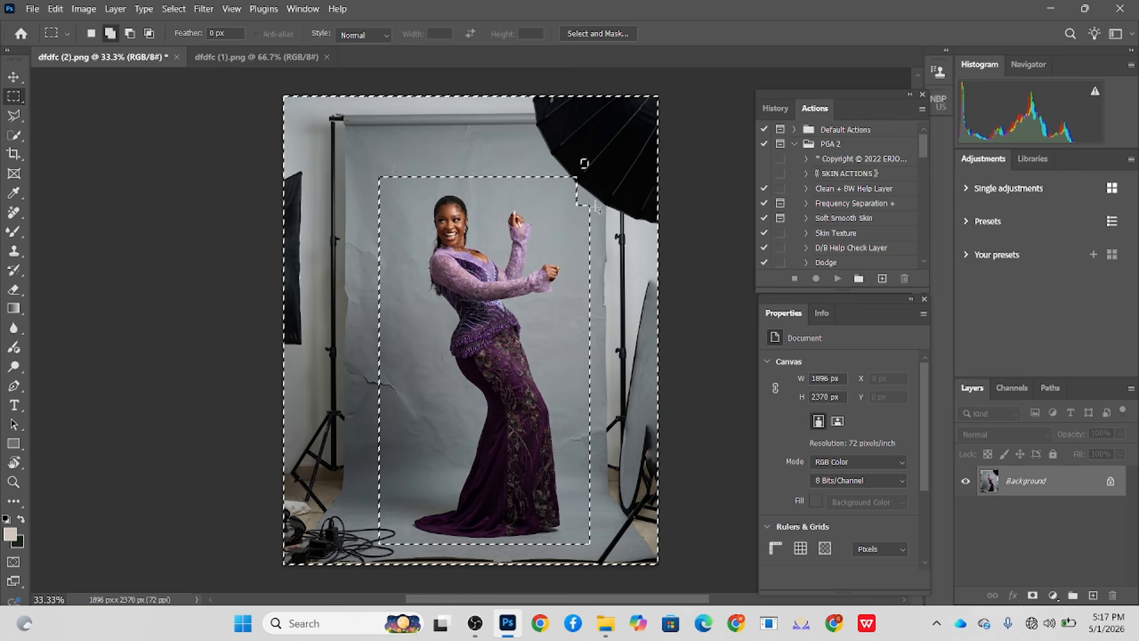
pyautogui.press('shift')
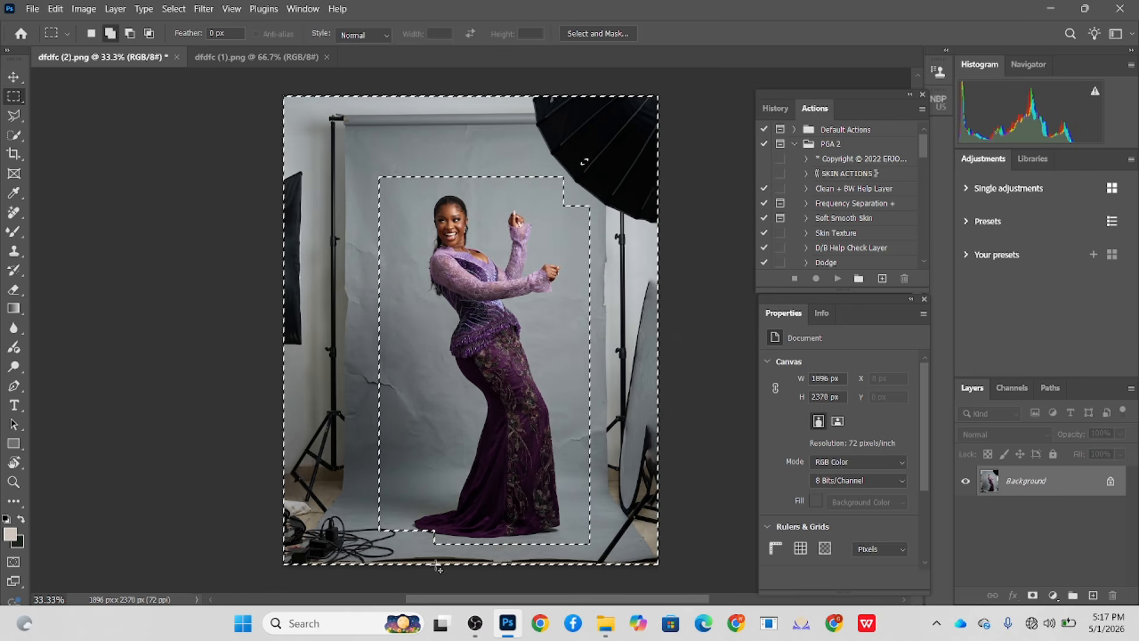
pyautogui.hotkey('ctrl', 'z')
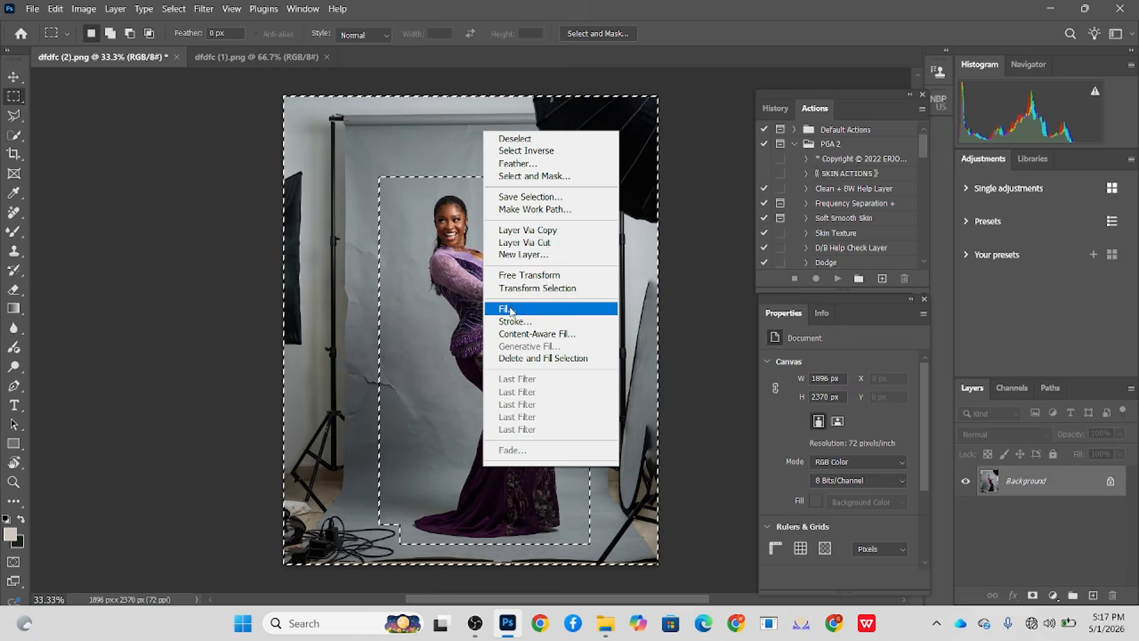
pyautogui.click(510, 309)
pyautogui.click(465, 144)
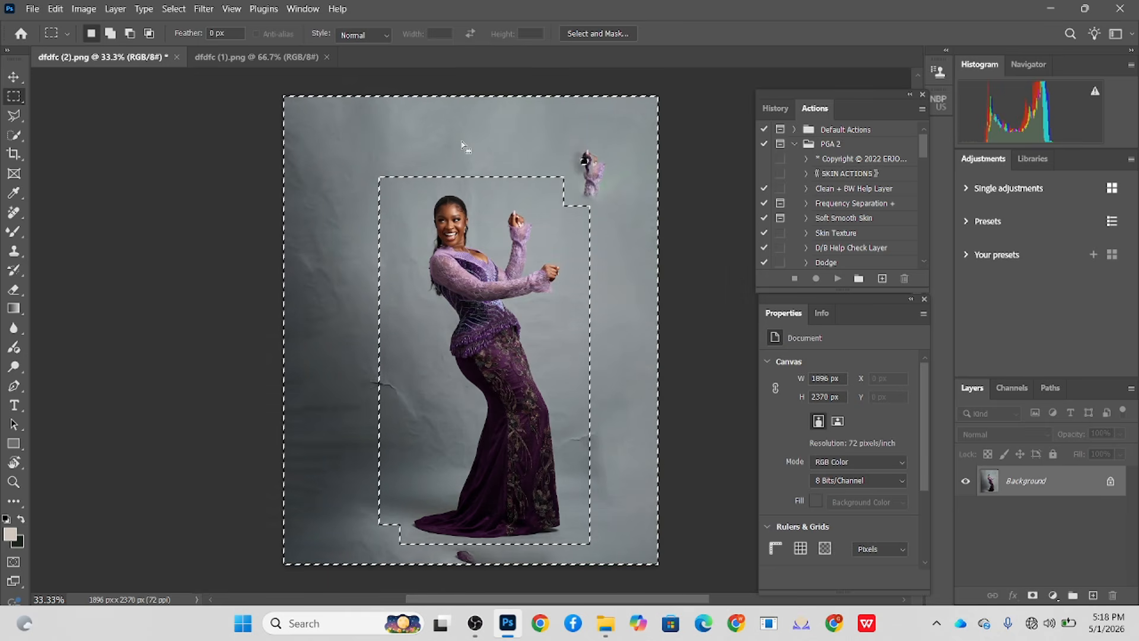
# - Clone clean backdrop over the stray hand and dress fragments beside and below the woman, and clear the selection
pyautogui.press('s')
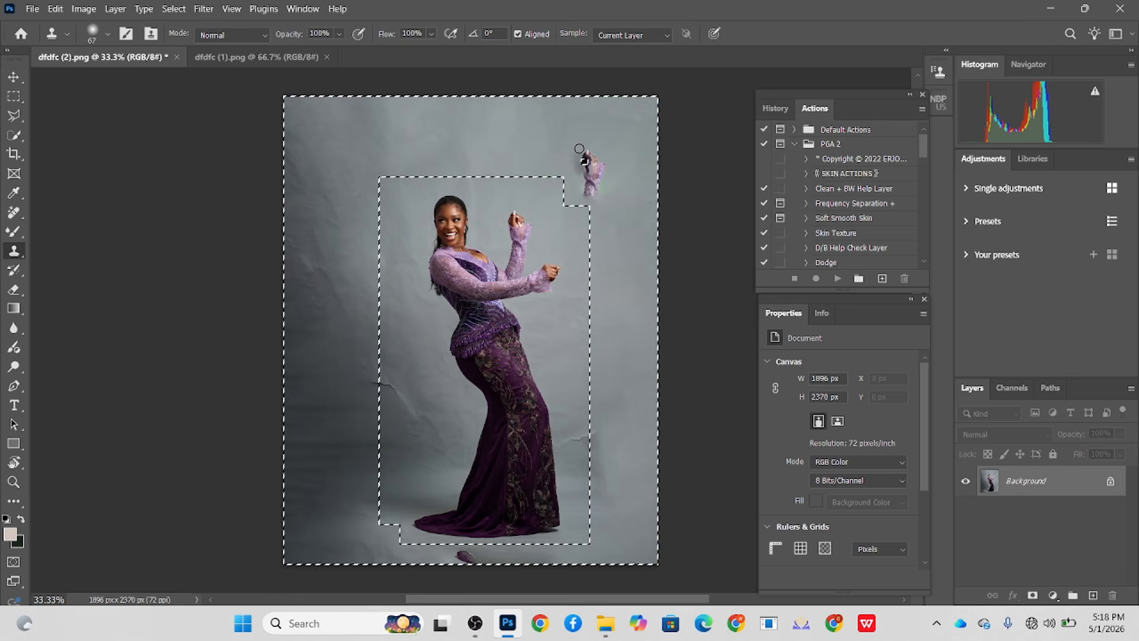
pyautogui.keyDown('alt'); pyautogui.rightClick(550, 139); pyautogui.keyUp('alt')
pyautogui.keyDown('alt'); pyautogui.click(546, 136); pyautogui.keyUp('alt')
pyautogui.moveTo(583, 163); pyautogui.dragTo(588, 172)
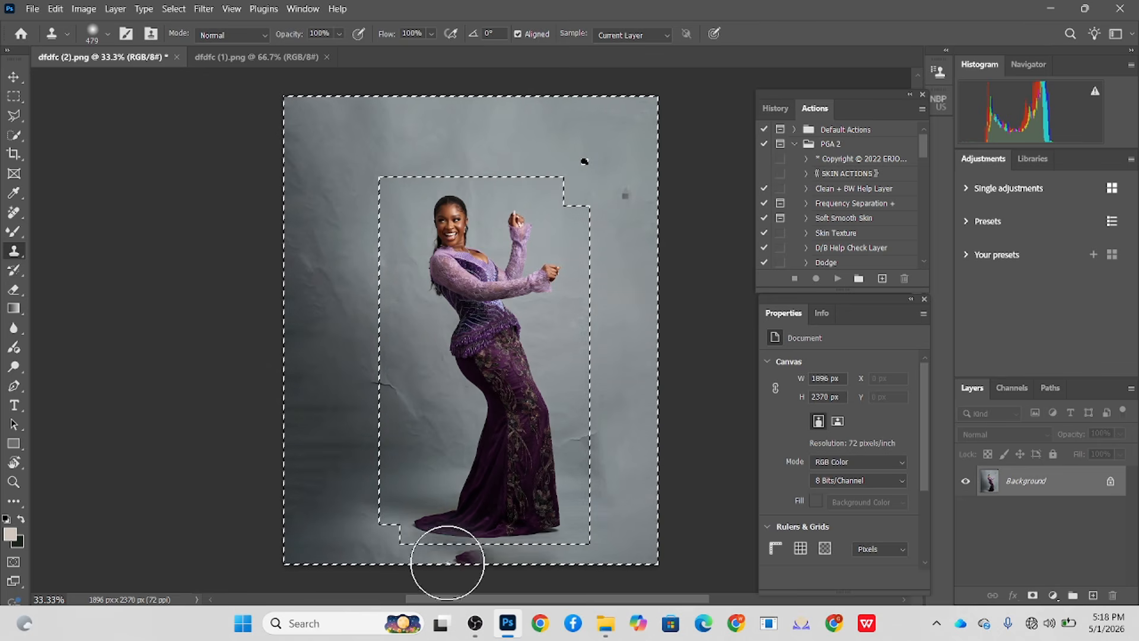
pyautogui.moveTo(484, 562); pyautogui.dragTo(464, 557)
pyautogui.press('[')
pyautogui.press('[')
pyautogui.press('[')
pyautogui.press('[')
pyautogui.press('[')
pyautogui.press('[')
pyautogui.press('[')
pyautogui.press('[')
pyautogui.keyDown('alt'); pyautogui.click(531, 560); pyautogui.keyUp('alt')
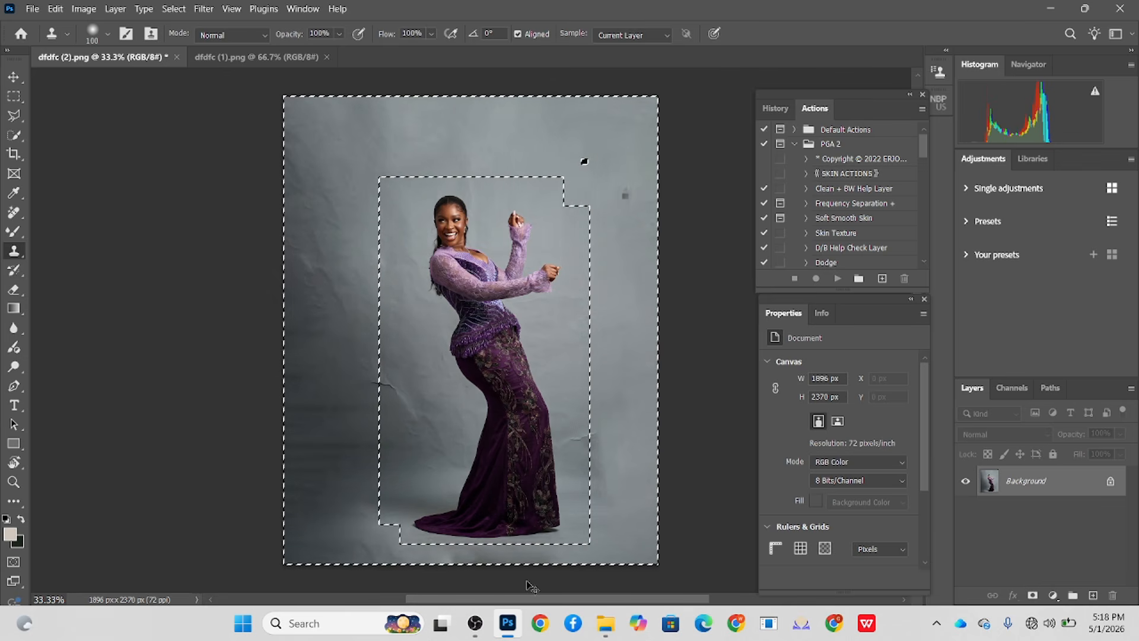
pyautogui.hotkey('ctrl', 'd')
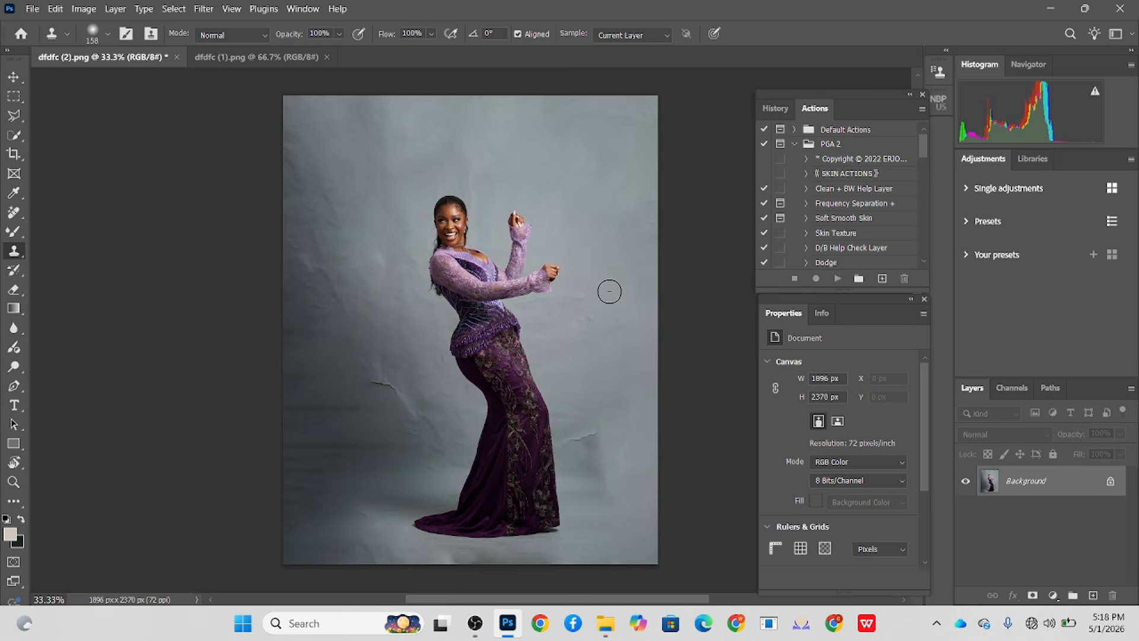
# - Select the woman automatically with Select Subject and invert the selection to the backdrop
pyautogui.click(18, 136)
pyautogui.click(430, 34)
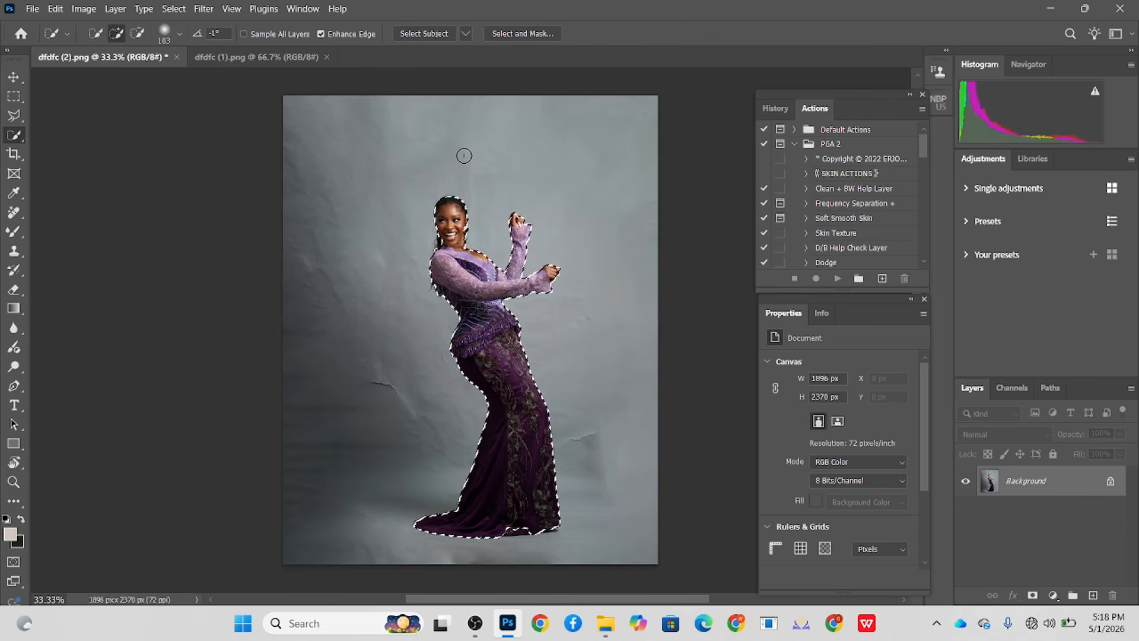
pyautogui.rightClick(474, 271)
pyautogui.click(540, 289)
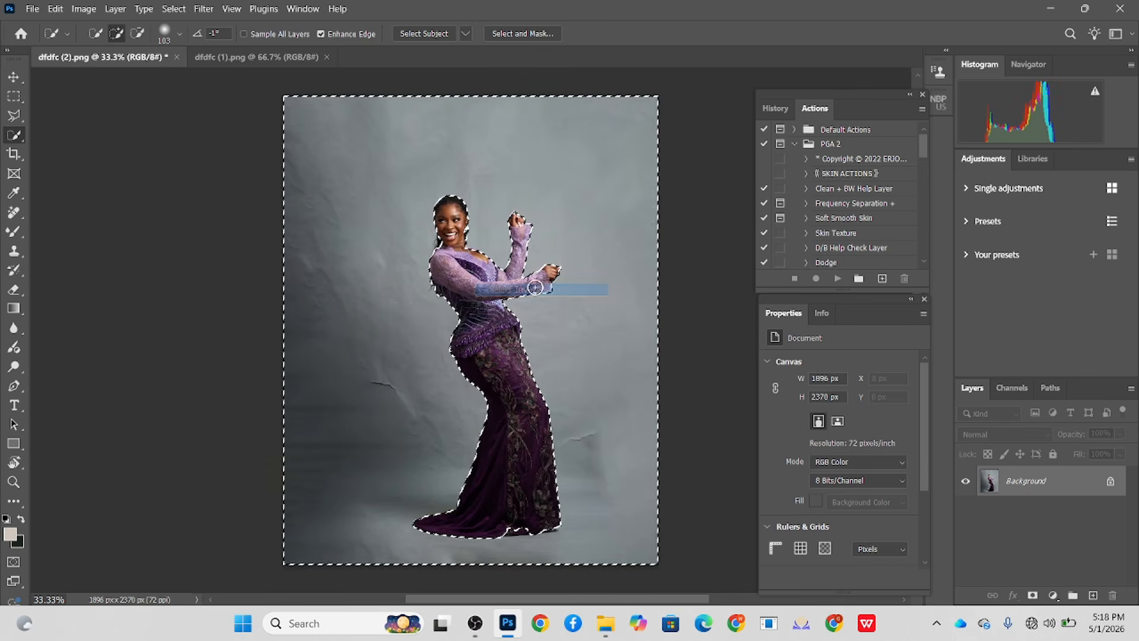
# - Refine the selection edge along the woman's hair and shoulder with a small Quick Selection brush
pyautogui.scroll(3, 376, 300)
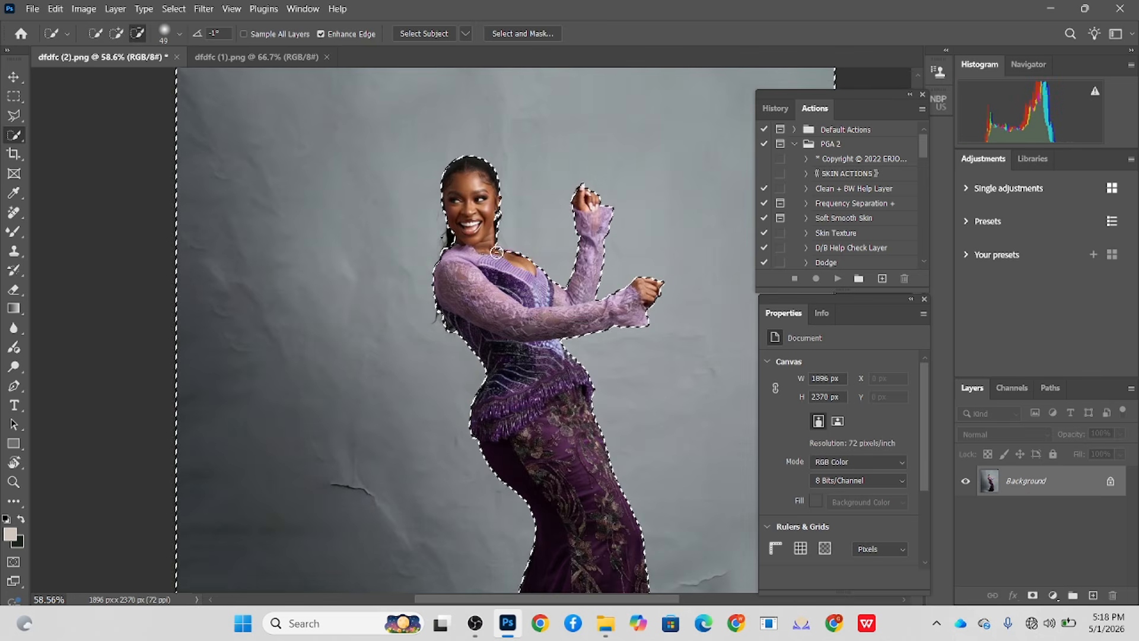
pyautogui.scroll(3, 474, 268)
pyautogui.moveTo(438, 213); pyautogui.dragTo(428, 242)
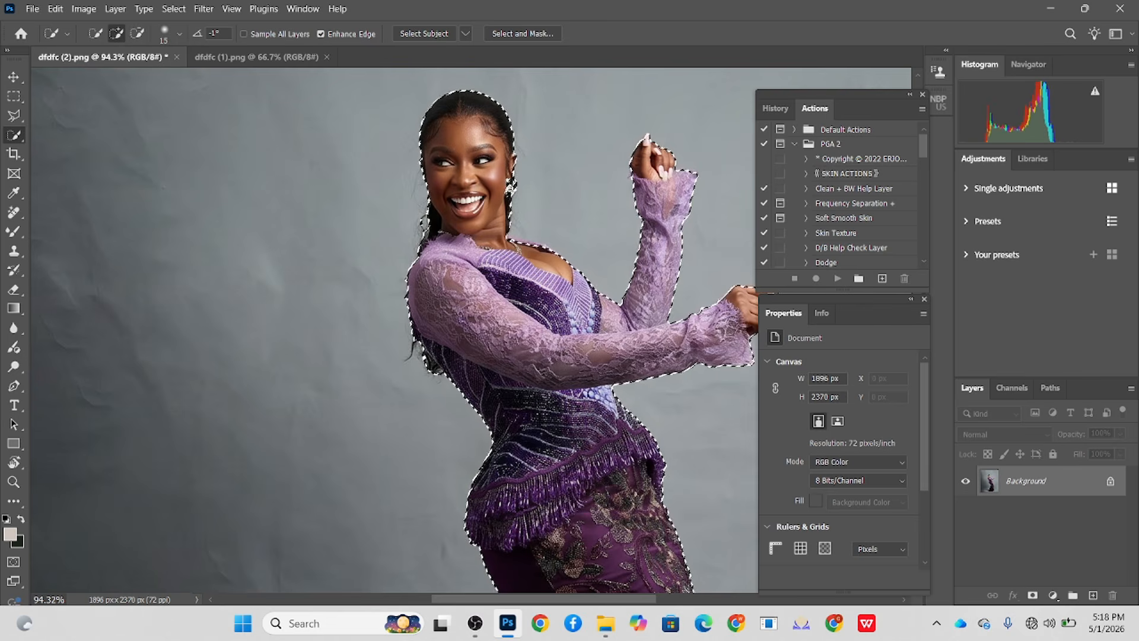
pyautogui.scroll(-3, 498, 355)
pyautogui.moveTo(525, 408); pyautogui.dragTo(439, 193)
pyautogui.scroll(-2, 438, 192)
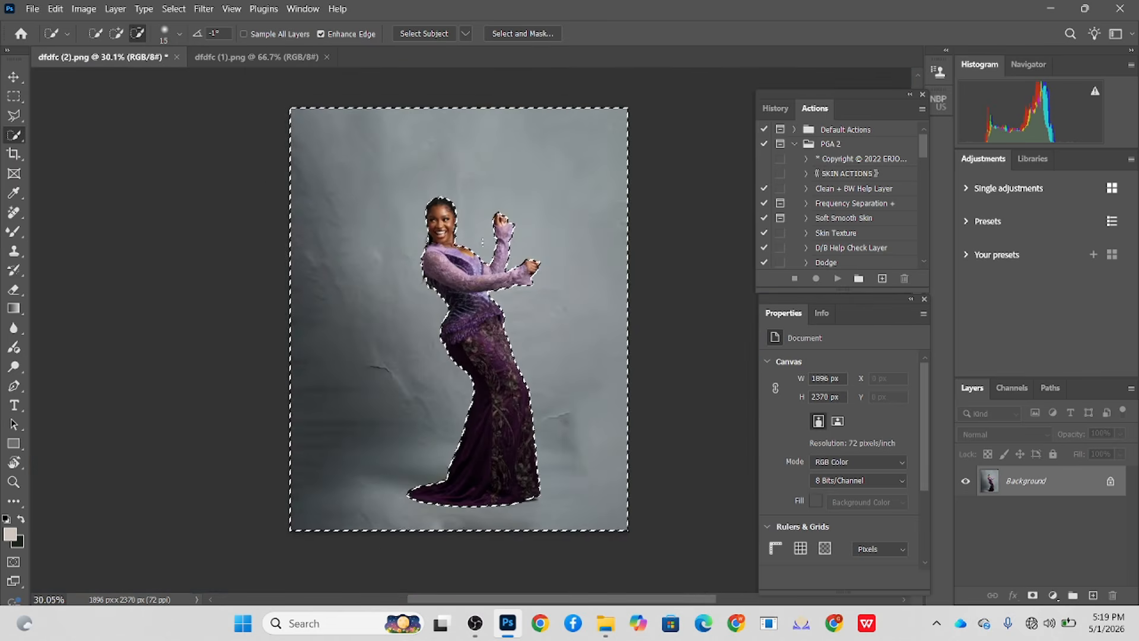
# - Duplicate the background layer and cut the selected backdrop from the copy onto its own layer
pyautogui.moveTo(1050, 492); pyautogui.dragTo(1092, 595)
pyautogui.rightClick(510, 242)
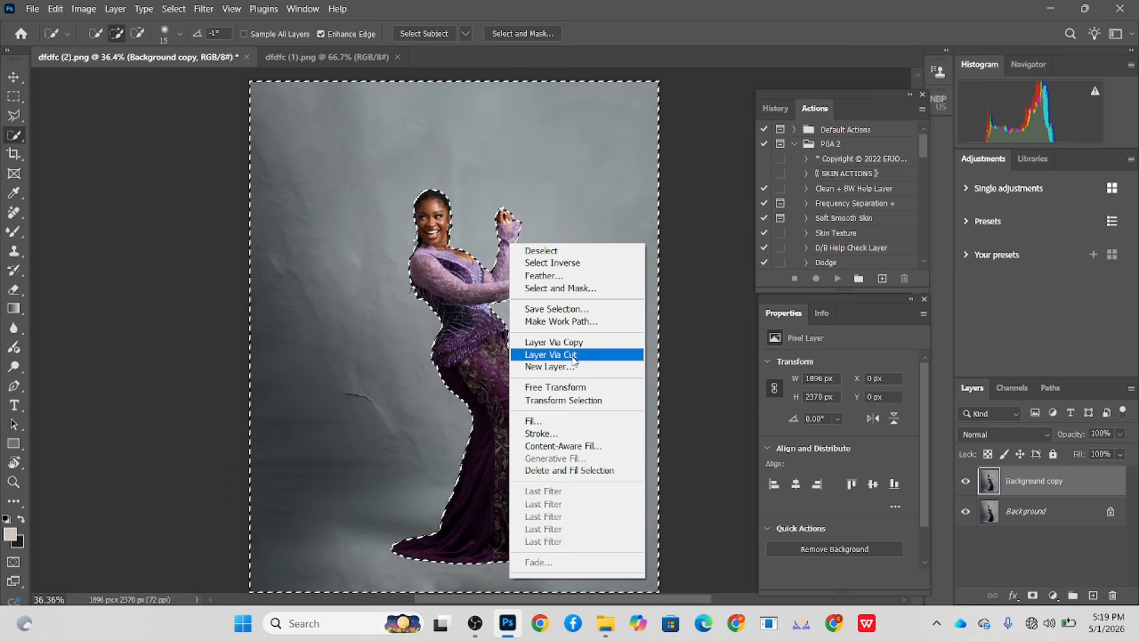
pyautogui.click(573, 355)
# - Move the woman's cutout layer above the backdrop layer and make the backdrop layer active
pyautogui.click(1061, 518)
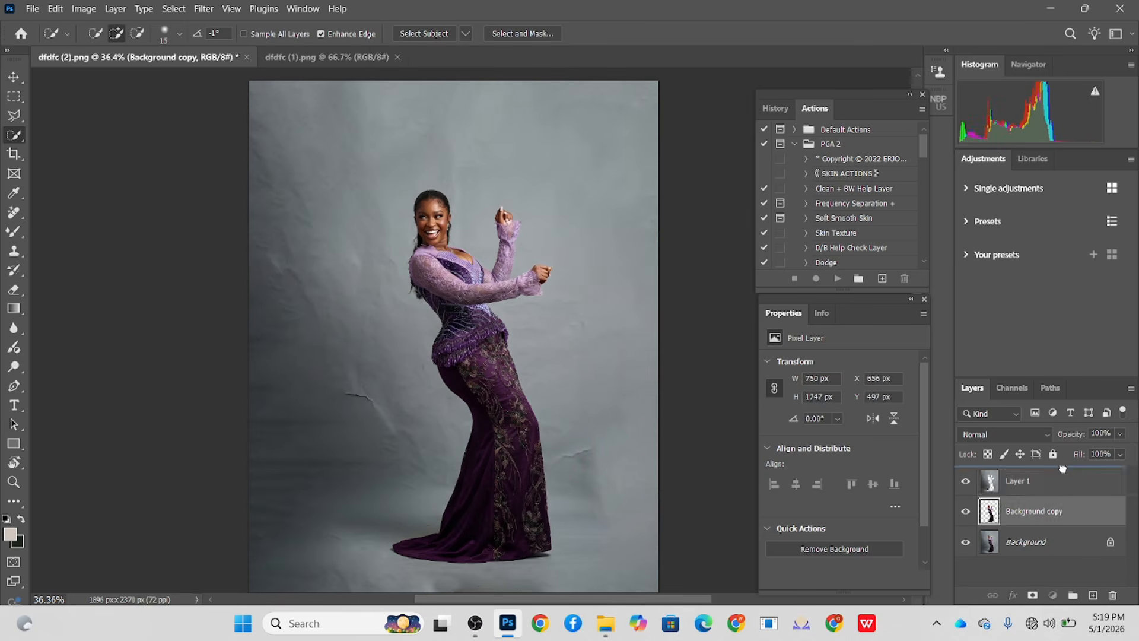
pyautogui.click(1062, 472)
pyautogui.moveTo(1062, 519); pyautogui.dragTo(1054, 478)
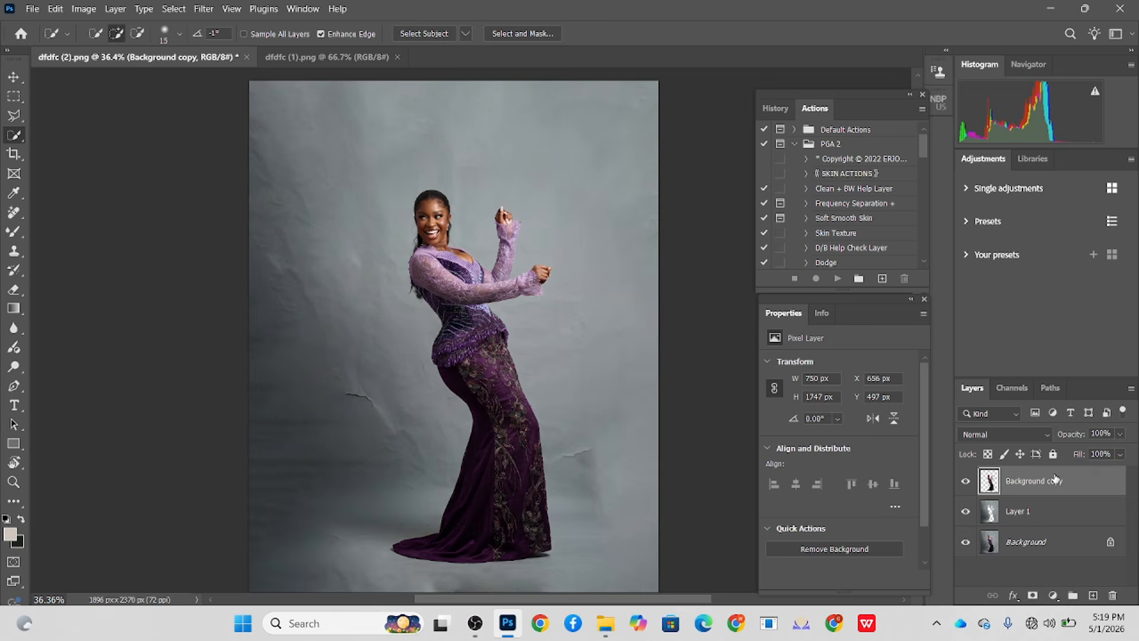
pyautogui.click(1044, 516)
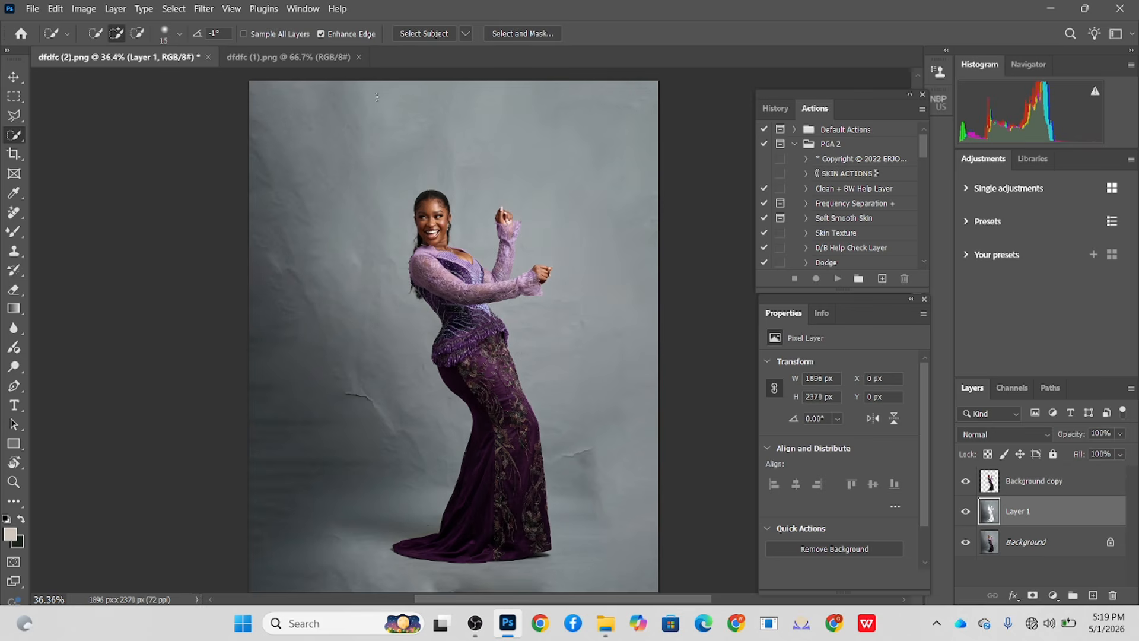
# - Expand the orange window-light image dfdfc (1).png to a 4:5 canvas, extending it vertically with Content-Aware Fill
pyautogui.hotkey('ctrl', 'Tab')
pyautogui.click(14, 154)
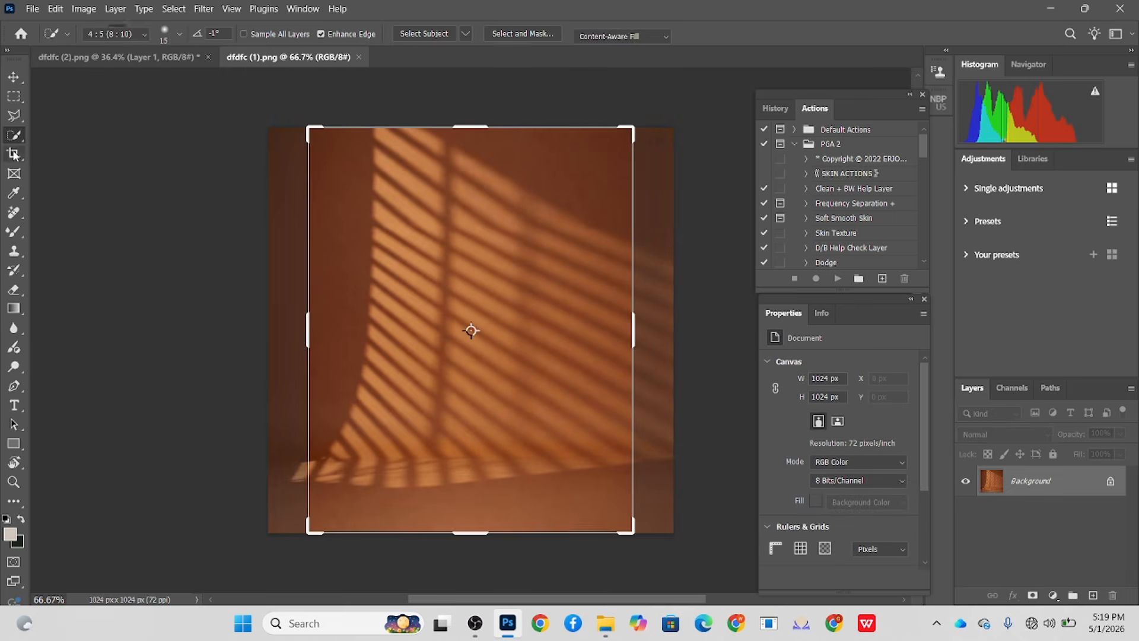
pyautogui.moveTo(476, 537); pyautogui.dragTo(482, 585)
pyautogui.moveTo(501, 347); pyautogui.dragTo(502, 401)
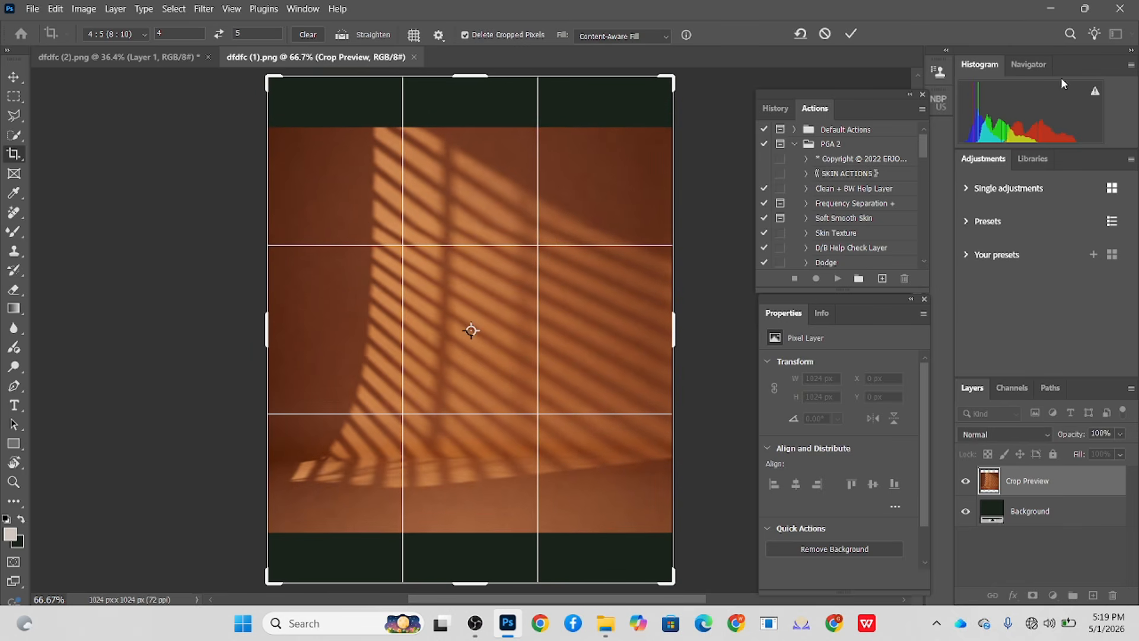
pyautogui.click(851, 34)
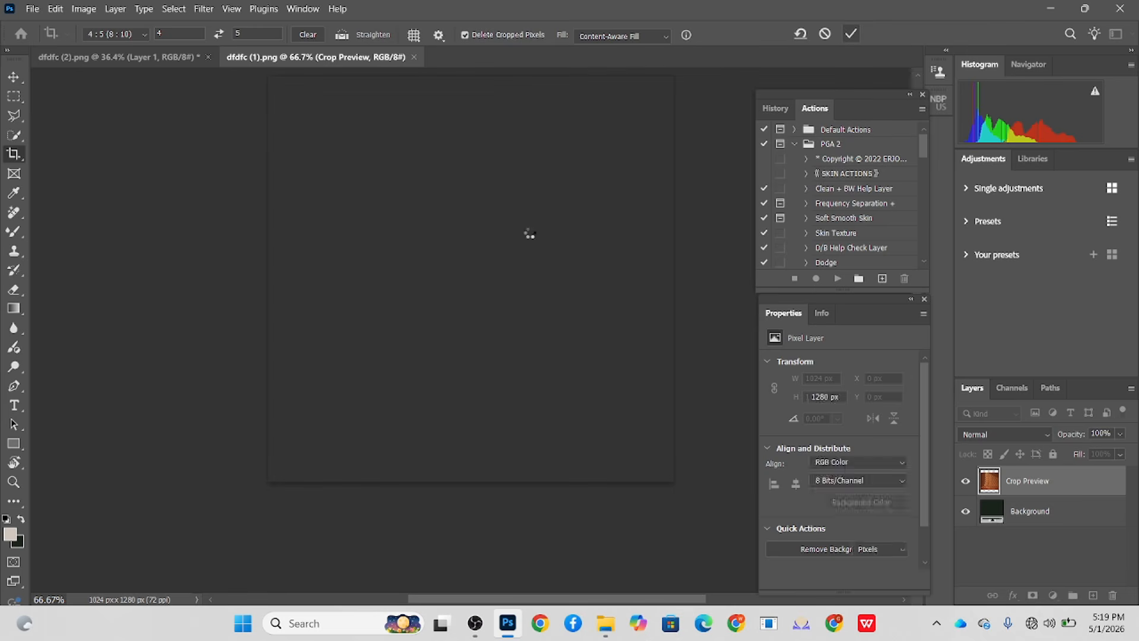
pyautogui.scroll(-3, 431, 236)
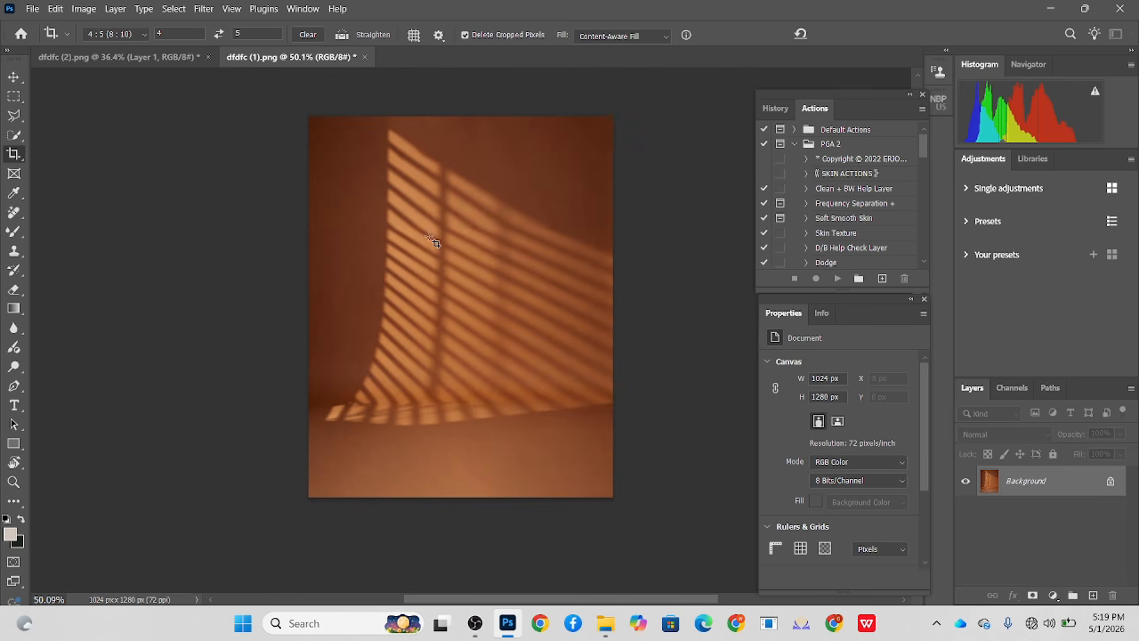
pyautogui.click(449, 387)
pyautogui.moveTo(640, 363); pyautogui.dragTo(642, 365)
pyautogui.click(848, 36)
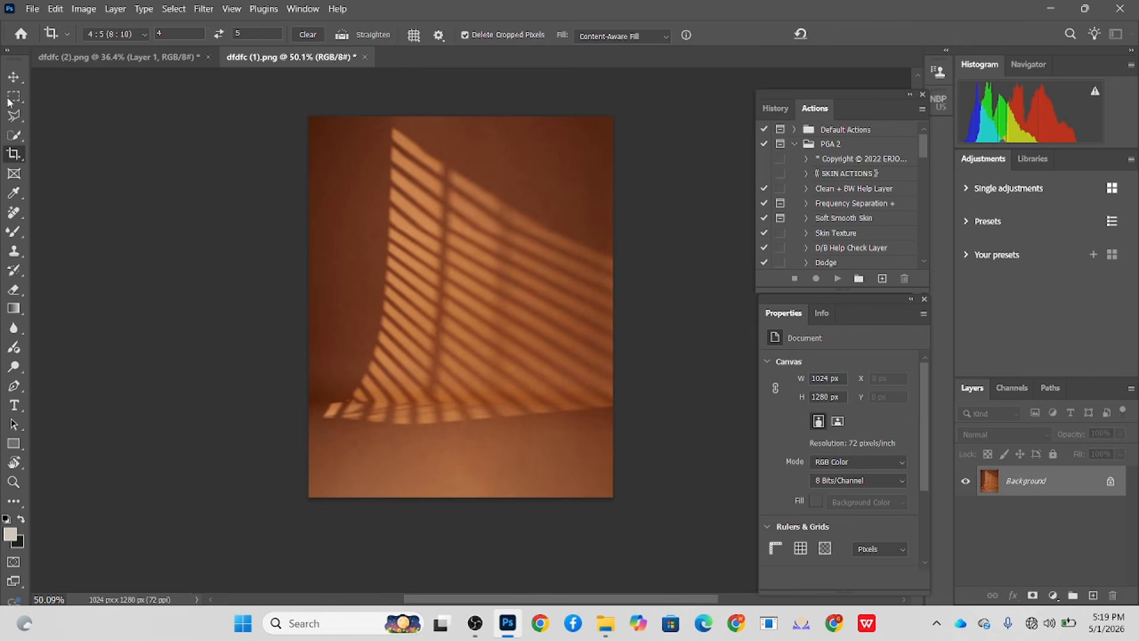
# - Unlock the orange window-light image's layer and bring it into dfdfc (2).png, beneath the woman's cutout
pyautogui.click(1113, 481)
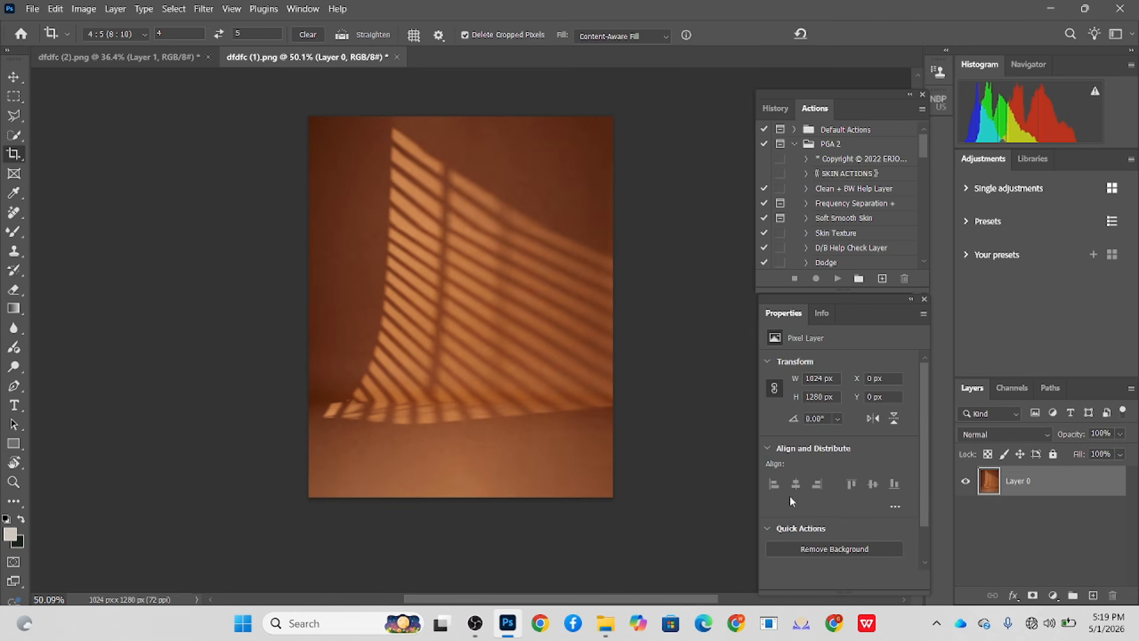
pyautogui.press('v')
pyautogui.moveTo(522, 318); pyautogui.dragTo(193, 34)
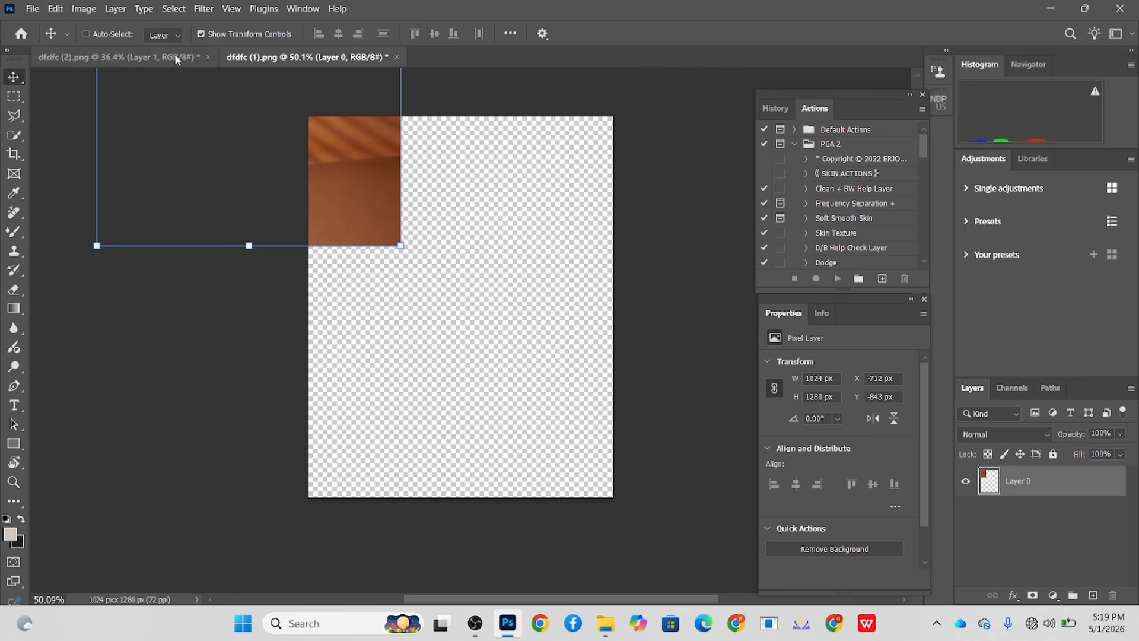
pyautogui.moveTo(416, 224)
pyautogui.mouseDown()
pyautogui.moveTo(150, 58)
pyautogui.moveTo(411, 233)
pyautogui.mouseUp()
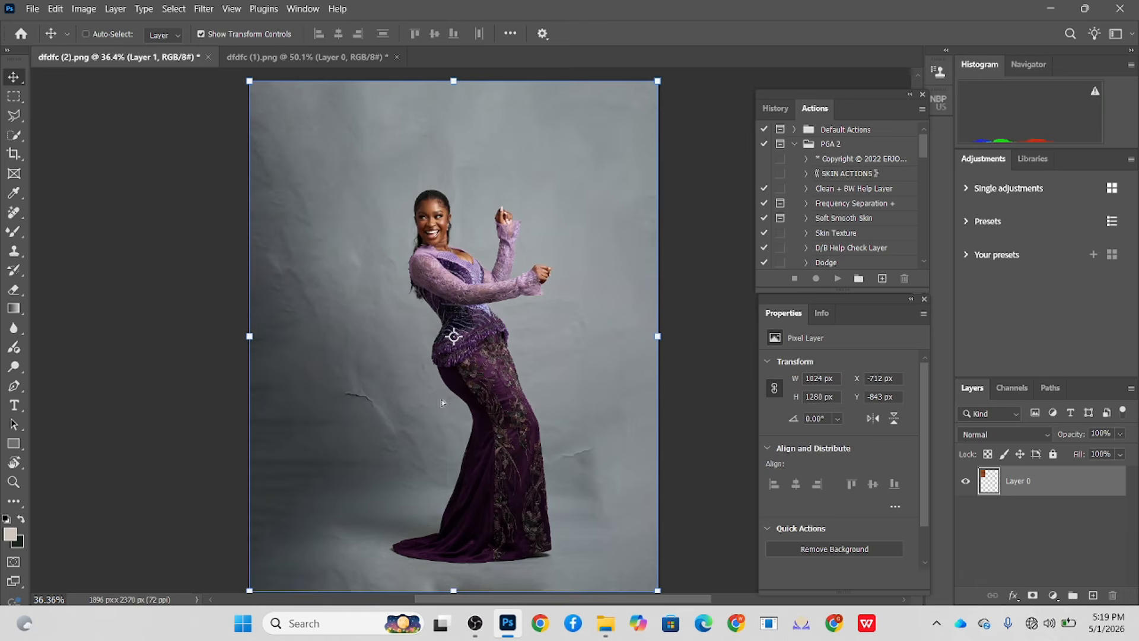
pyautogui.moveTo(443, 403); pyautogui.dragTo(443, 401)
# - Scale the orange window-light layer to about 172% and place it behind the woman
pyautogui.scroll(-3, 504, 332)
pyautogui.moveTo(518, 300); pyautogui.dragTo(623, 308)
pyautogui.scroll(-3, 559, 417)
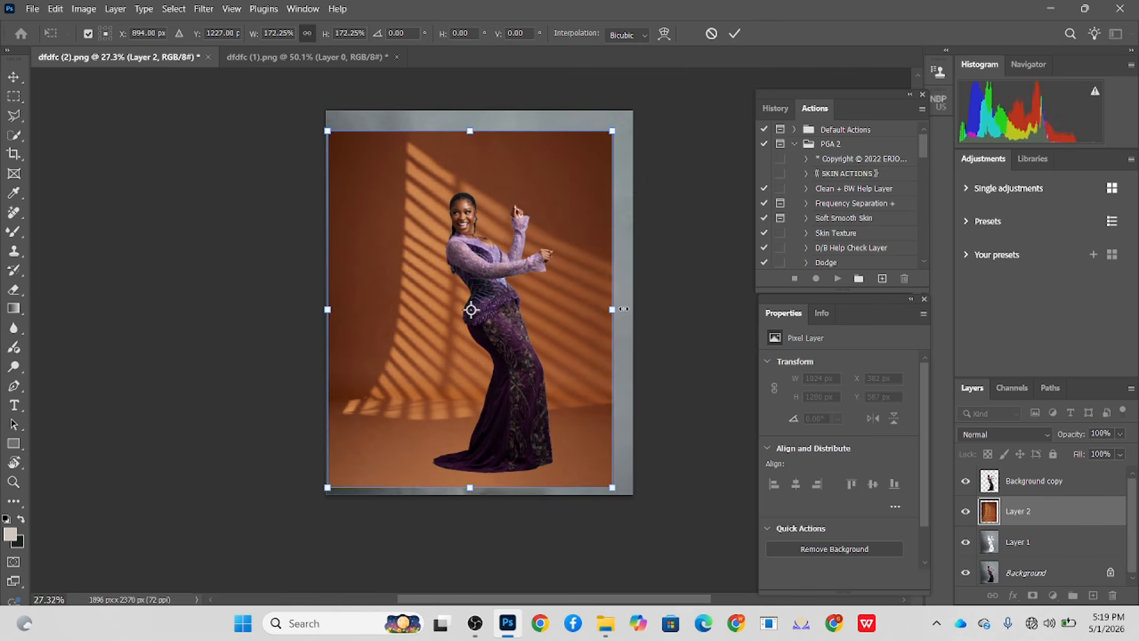
pyautogui.press('Return')
# - Reposition the orange layer and enlarge it to about 1990 × 2488 px, covering the whole canvas
pyautogui.moveTo(571, 333); pyautogui.dragTo(560, 363)
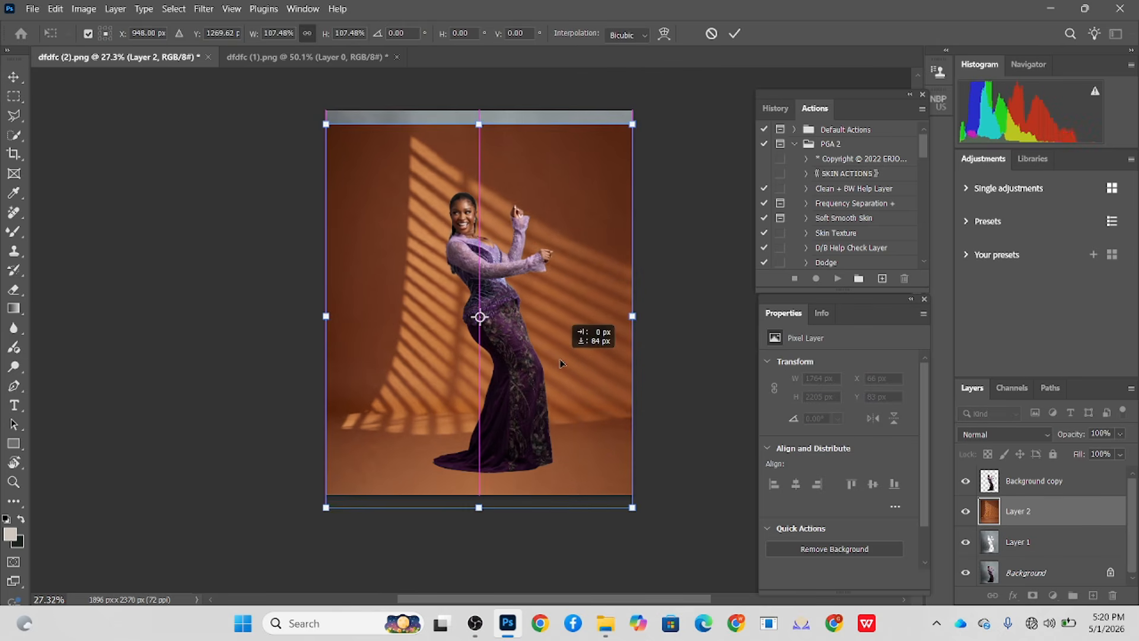
pyautogui.click(634, 324)
pyautogui.keyDown('alt'); pyautogui.click(648, 316); pyautogui.keyUp('alt')
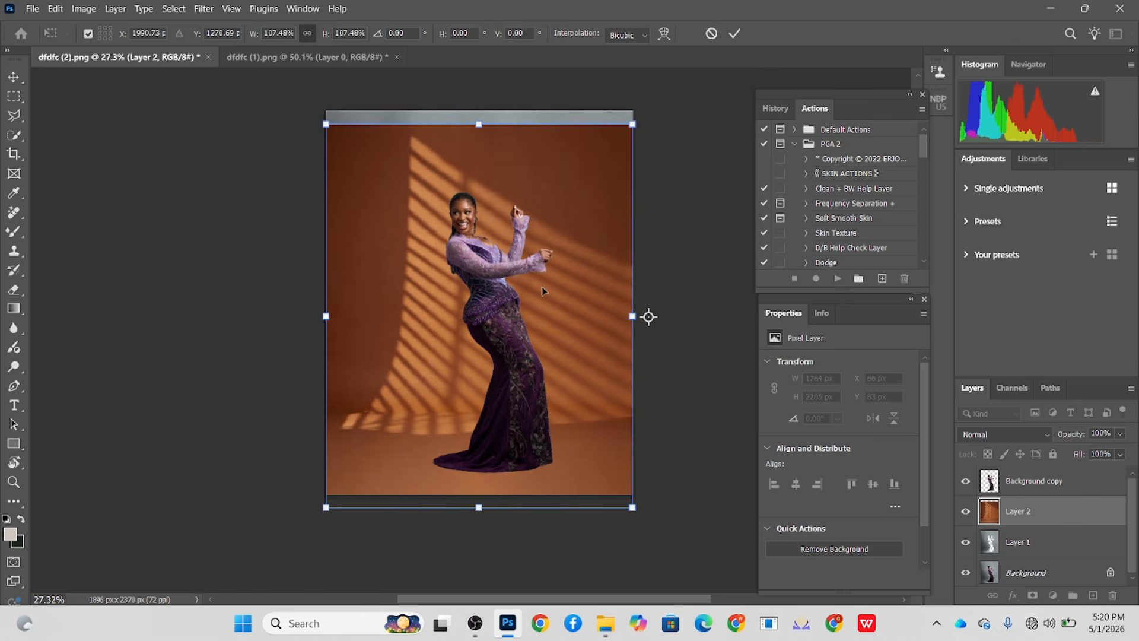
pyautogui.moveTo(633, 317); pyautogui.dragTo(498, 317)
pyautogui.press('Escape')
pyautogui.moveTo(623, 123); pyautogui.dragTo(648, 111)
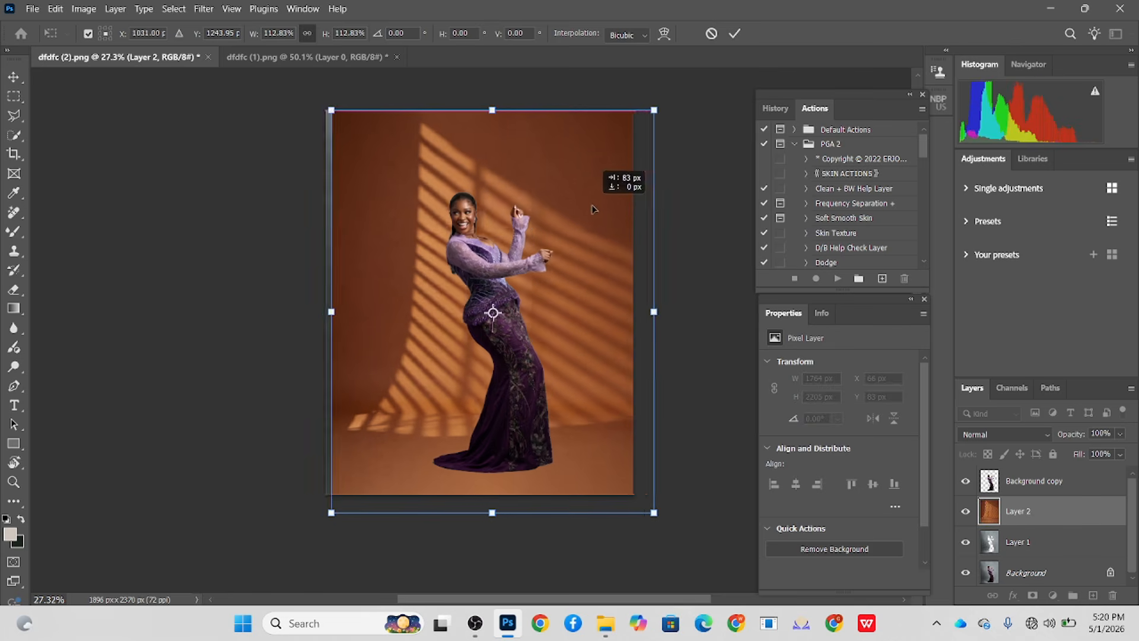
pyautogui.click(733, 34)
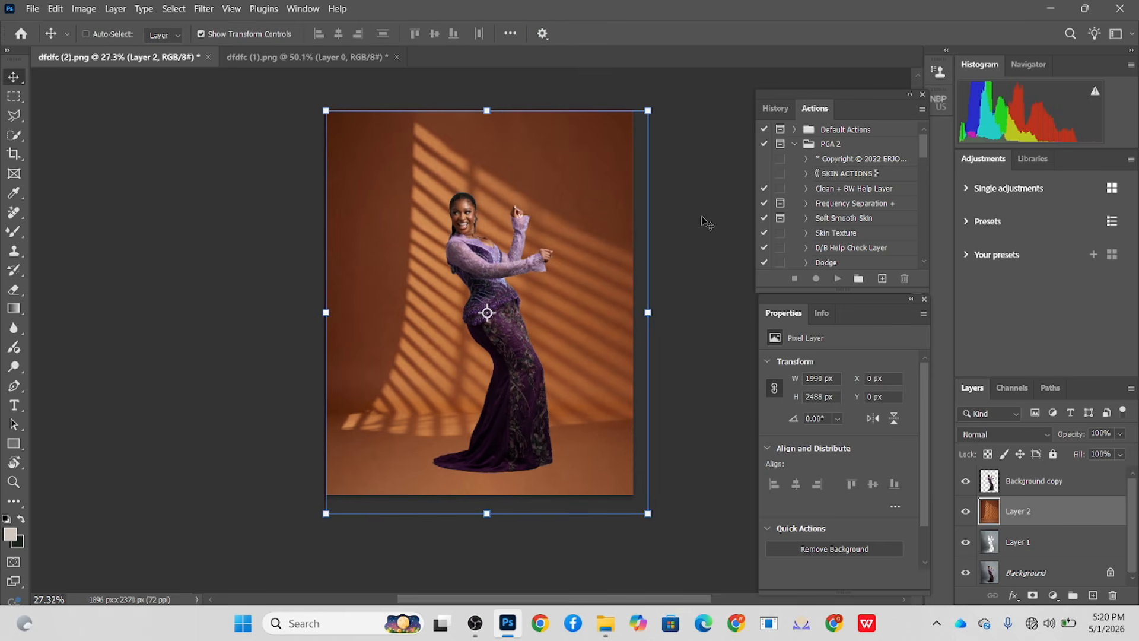
# - Try Overlay blending on the orange layer over the grey backdrop, and restore its blend mode to Normal
pyautogui.scroll(2, 457, 394)
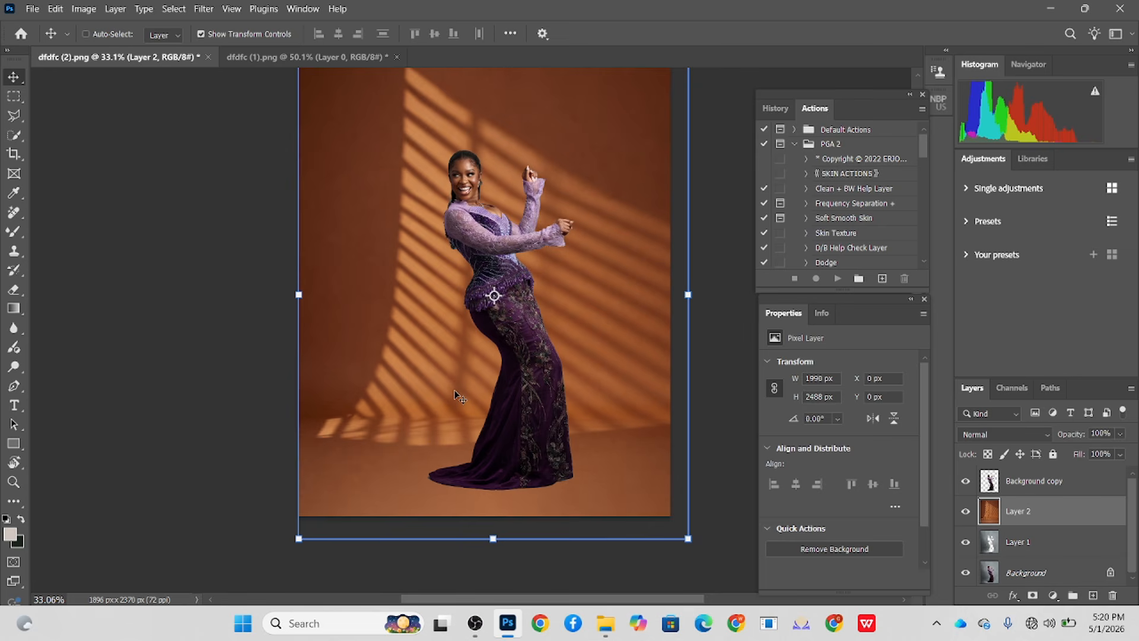
pyautogui.scroll(8, 456, 395)
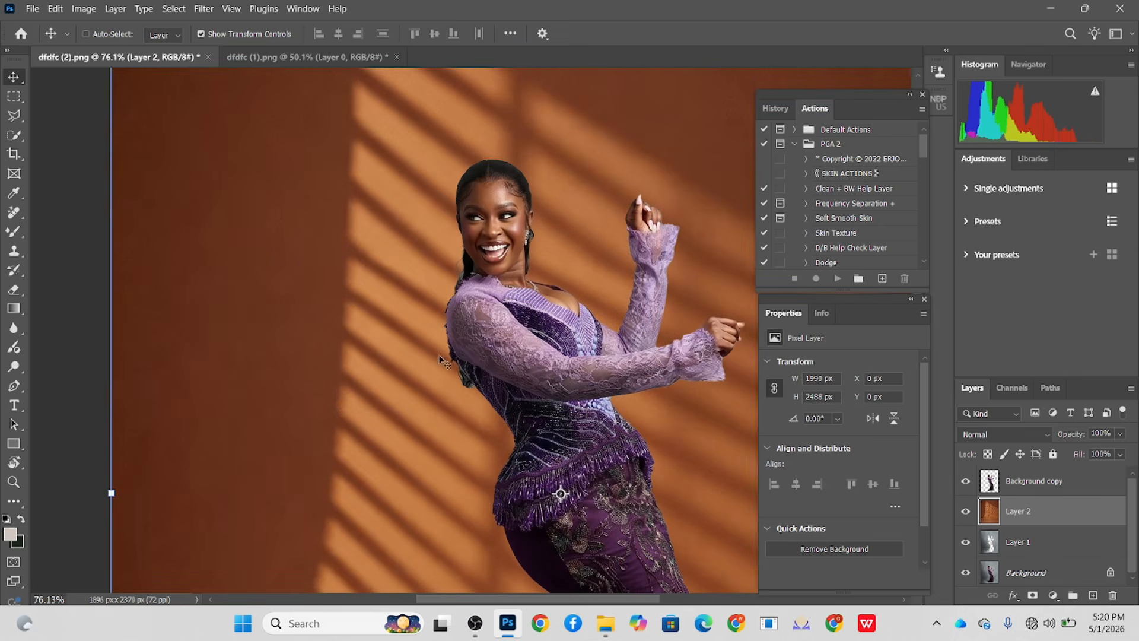
pyautogui.click(966, 481)
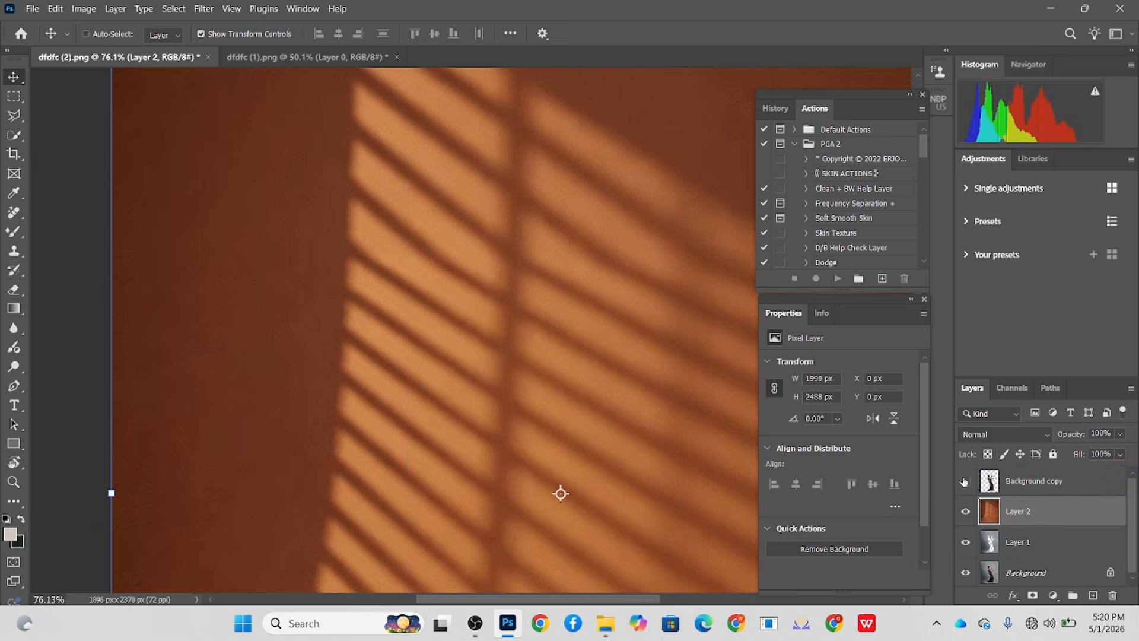
pyautogui.click(965, 481)
pyautogui.click(984, 434)
pyautogui.click(978, 379)
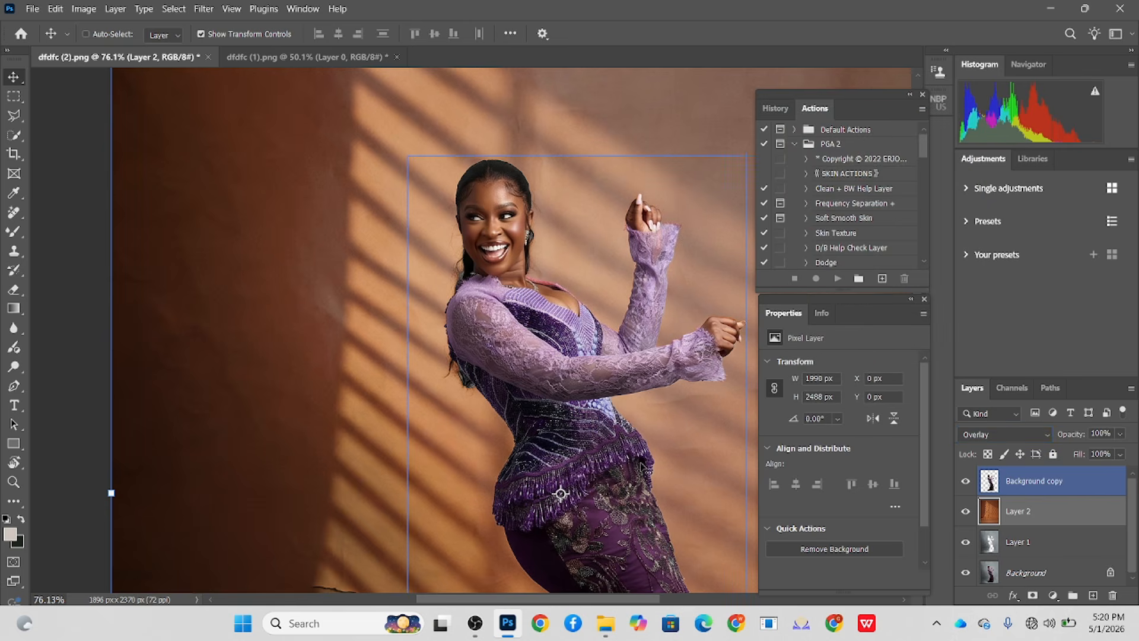
pyautogui.scroll(-5, 501, 260)
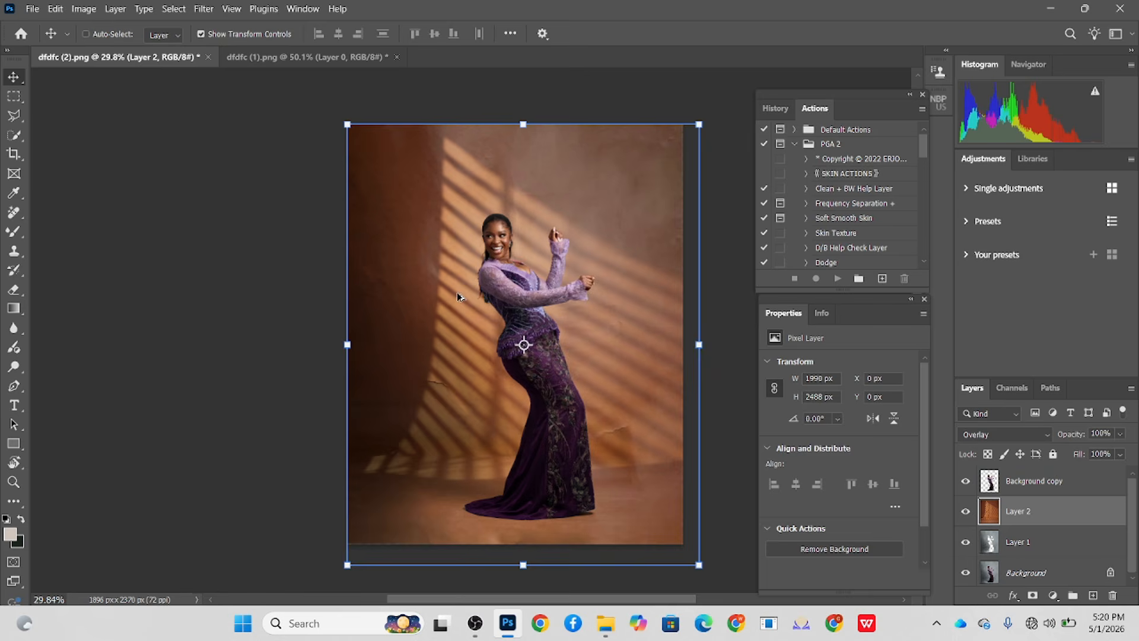
pyautogui.scroll(2, 457, 291)
pyautogui.click(996, 434)
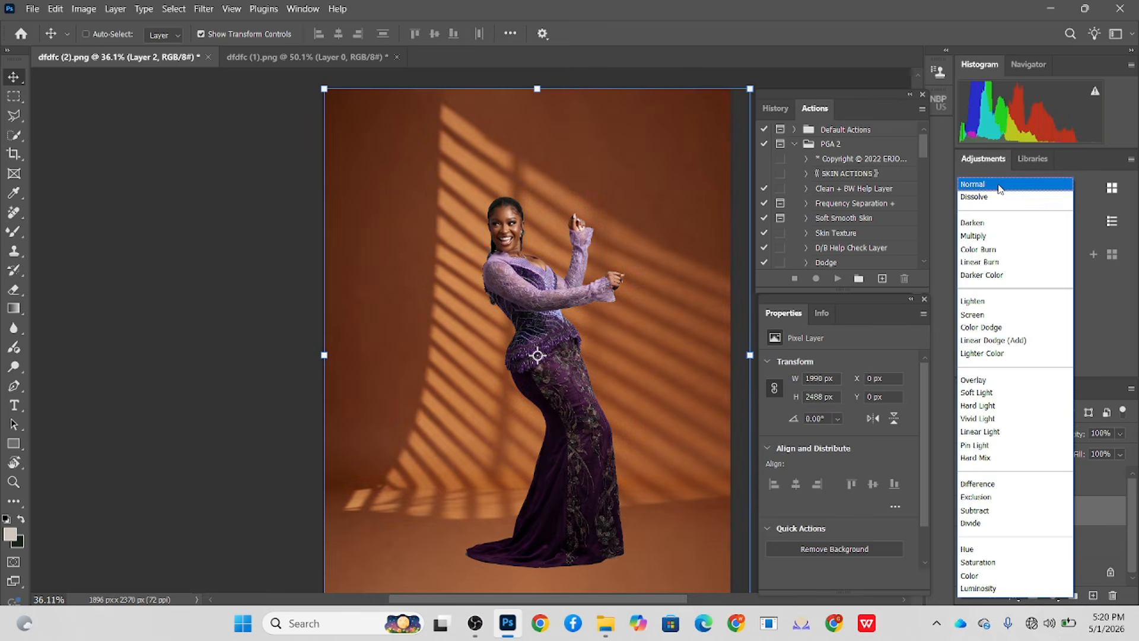
pyautogui.click(996, 185)
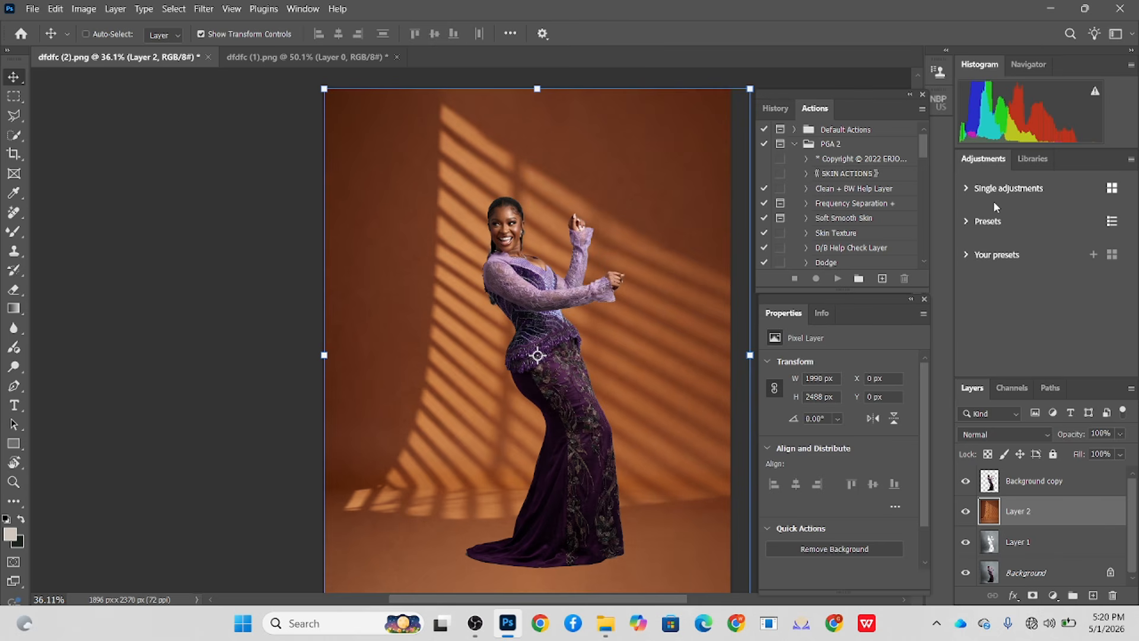
# - Duplicate the orange window-light layer and hide the copy
pyautogui.hotkey('ctrl', 'j')
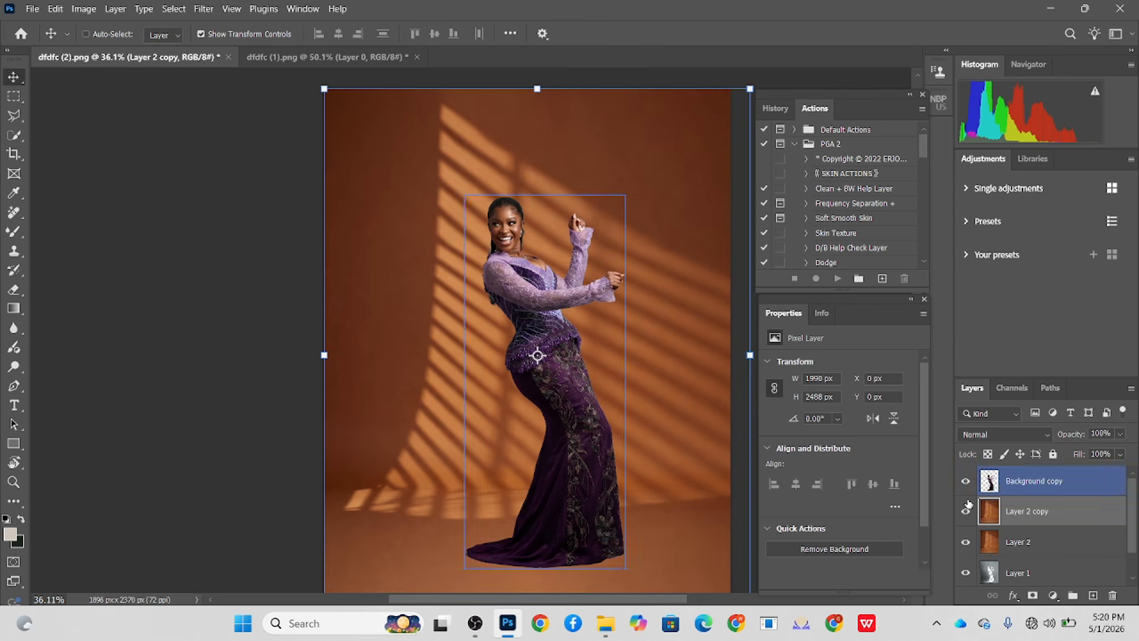
pyautogui.click(965, 511)
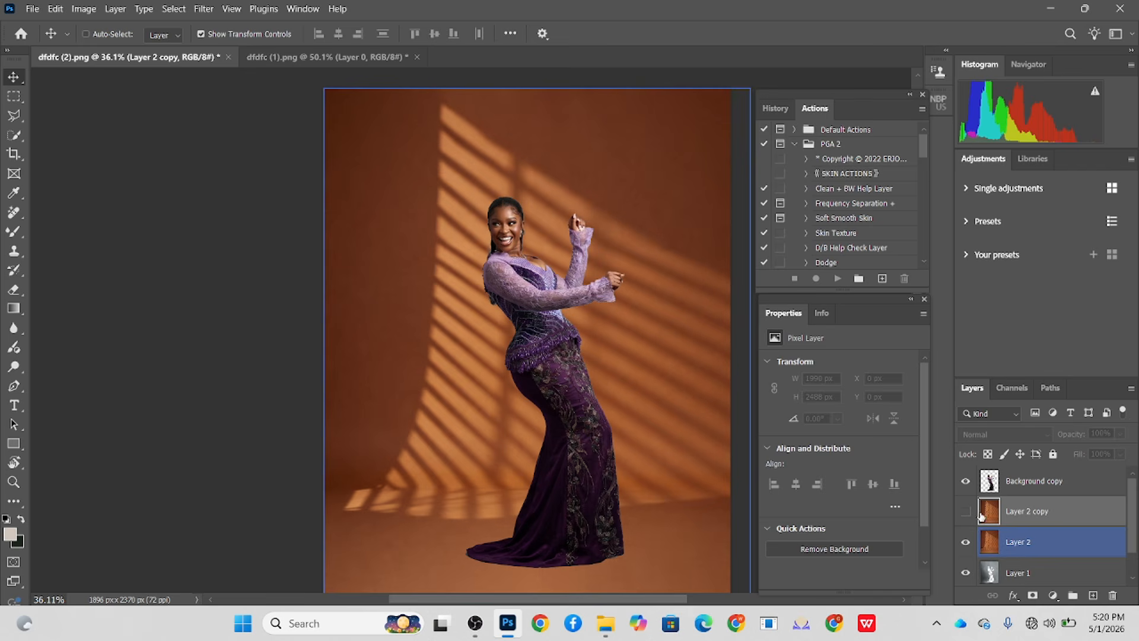
# - Apply a Gaussian Blur with a 58.2-pixel radius to the cut-out grey backdrop layer, Layer 1
pyautogui.click(1061, 571)
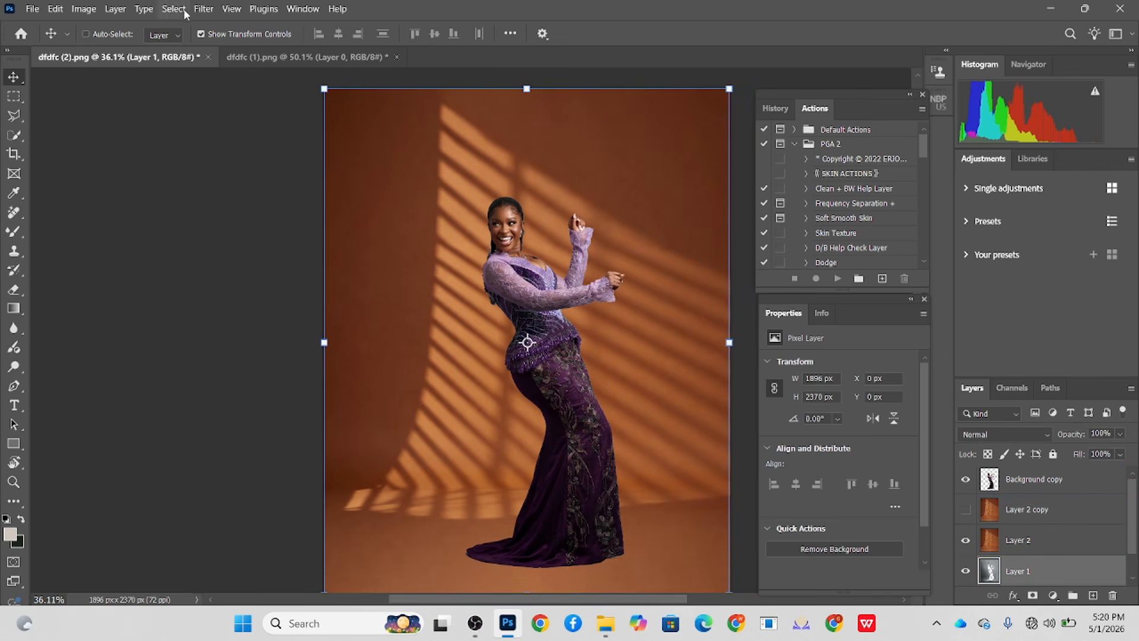
pyautogui.click(204, 8)
pyautogui.moveTo(237, 176)
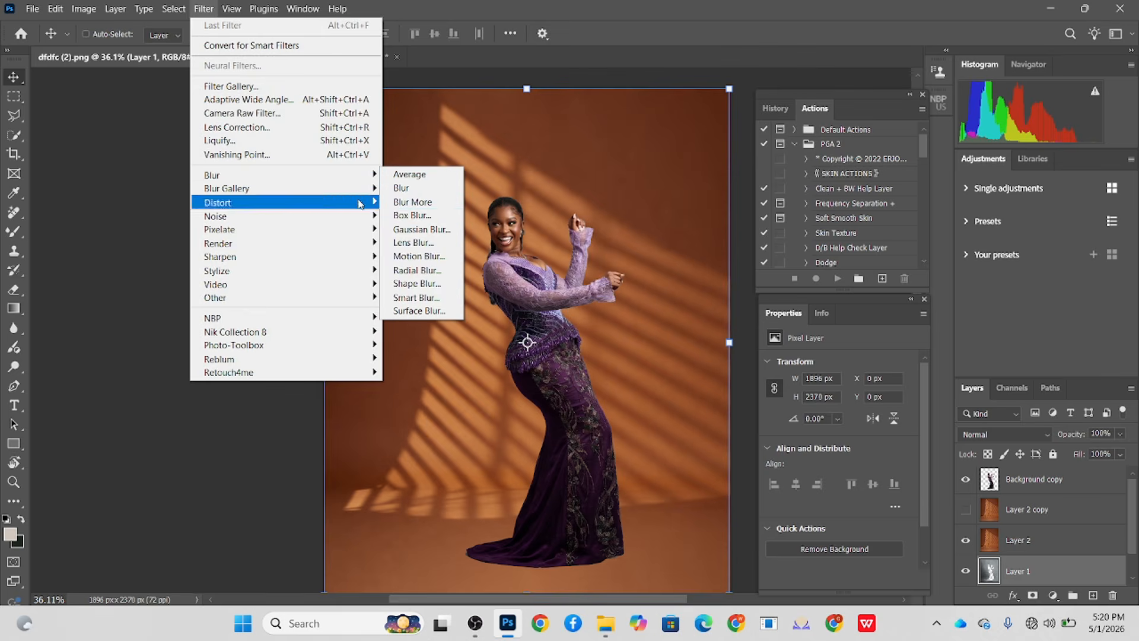
pyautogui.click(405, 234)
pyautogui.click(587, 449)
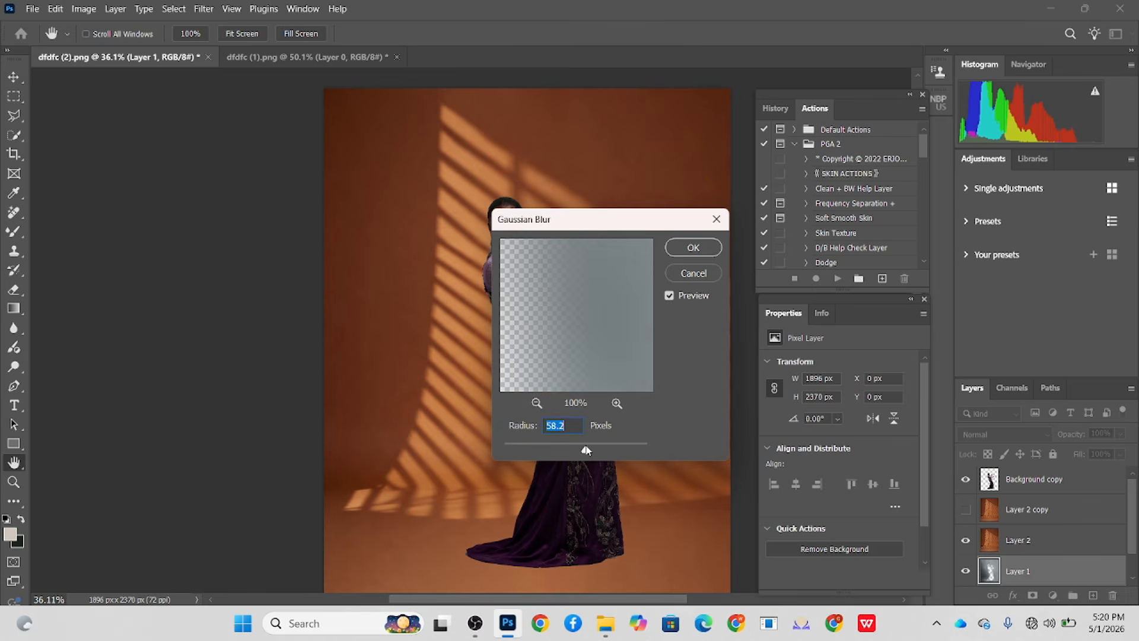
pyautogui.click(689, 252)
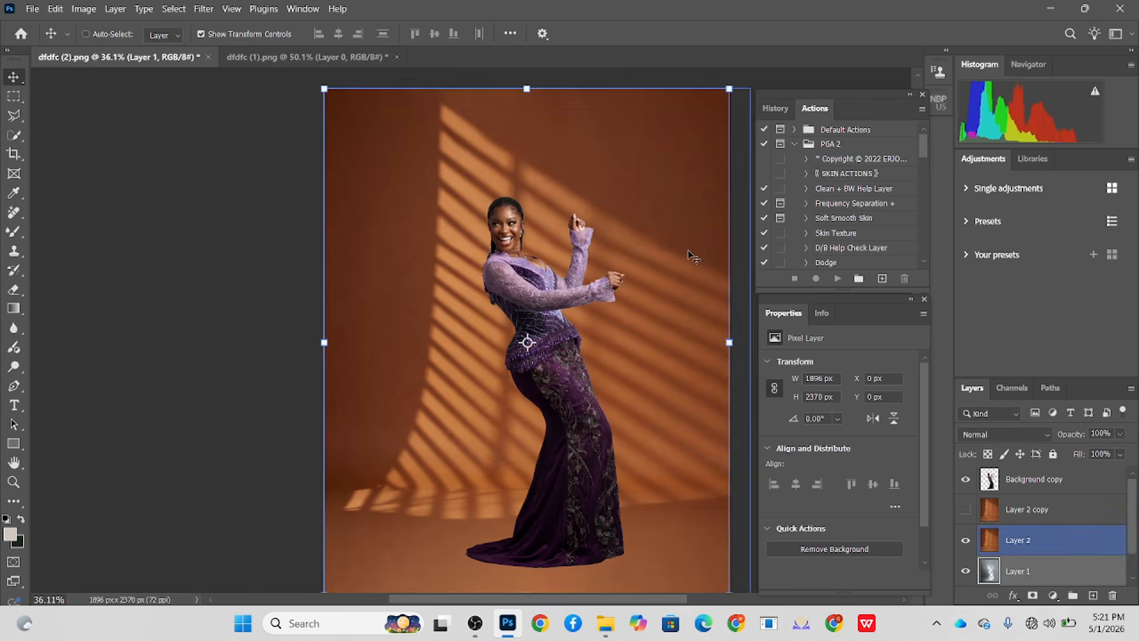
# - Set the blend mode of the visible orange layer, Layer 2, to Overlay
pyautogui.click(1065, 544)
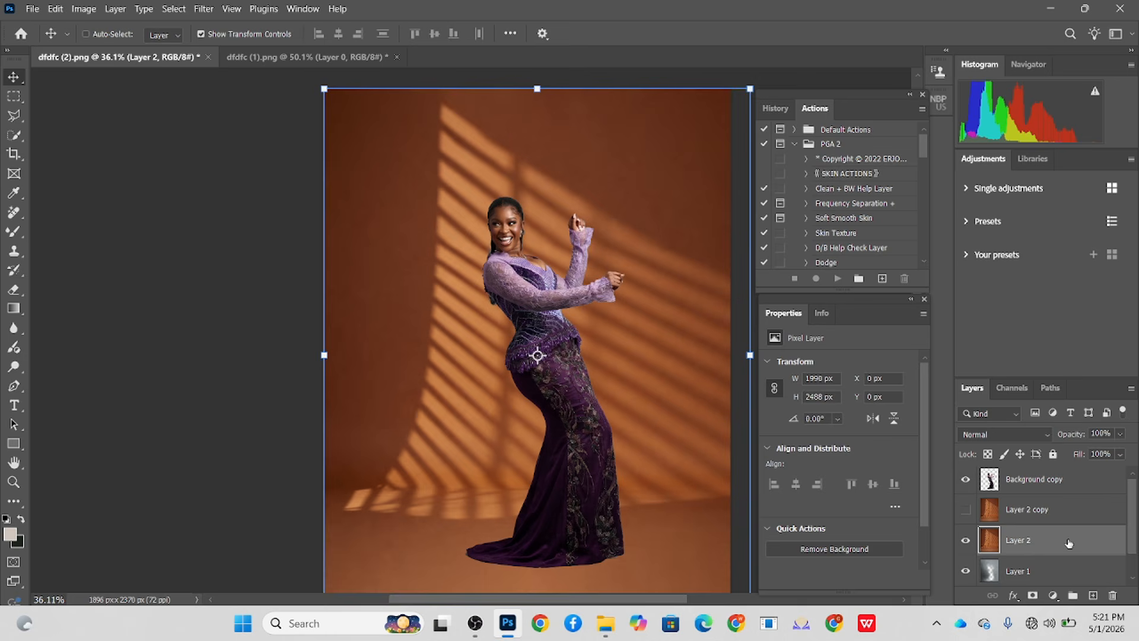
pyautogui.click(1015, 435)
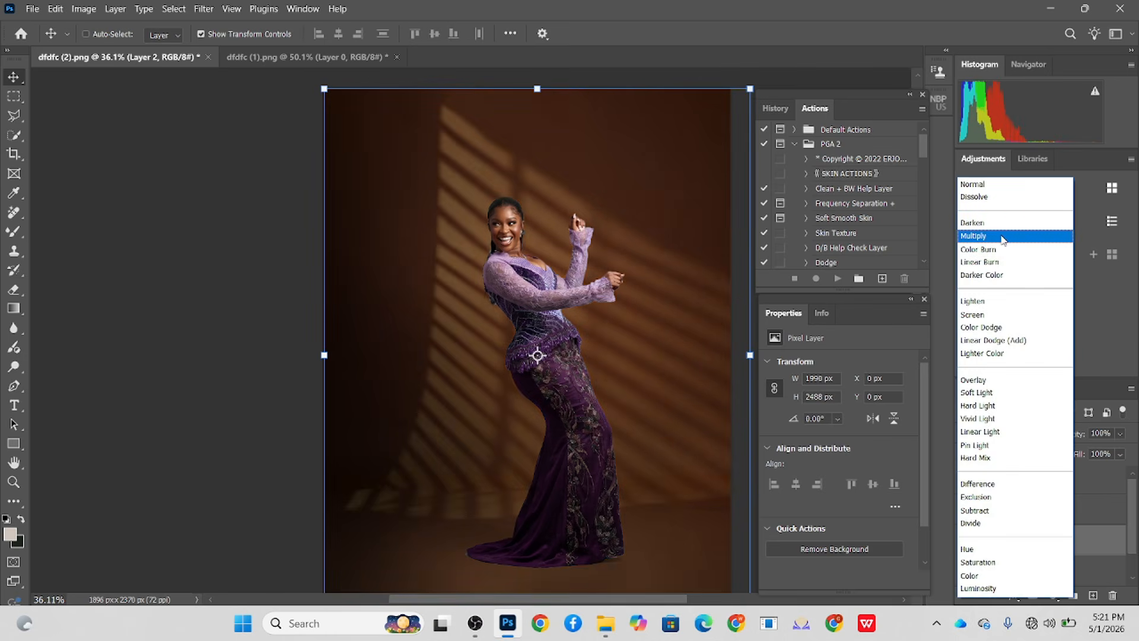
pyautogui.click(979, 381)
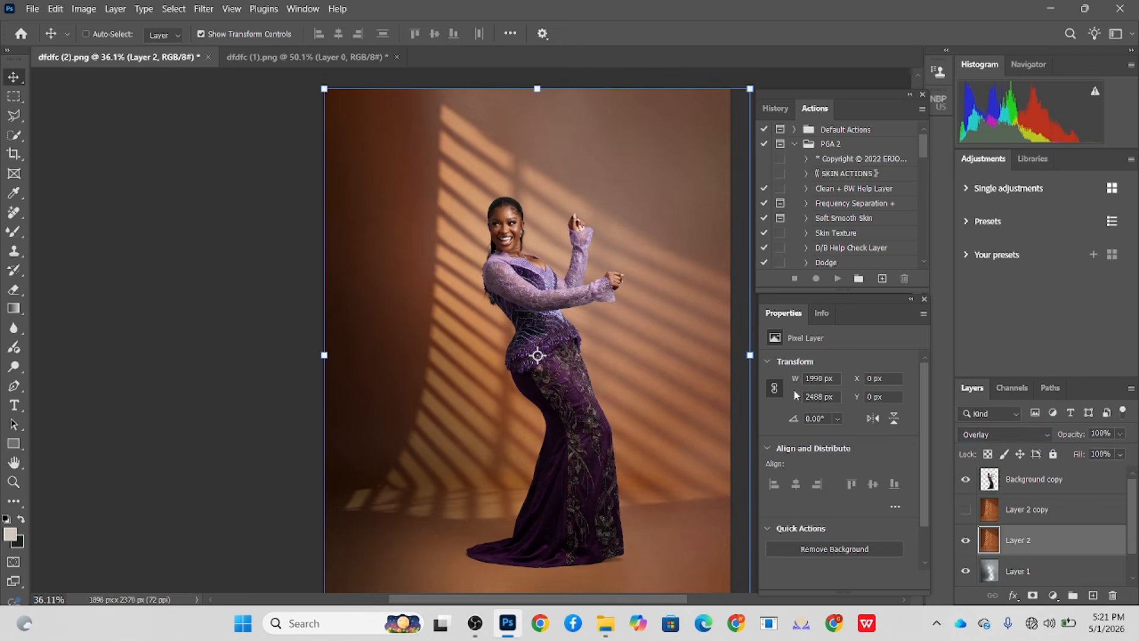
# - Add a Curves adjustment directly above the blurred grey backdrop layer and darken its midtones, input 158 to output 127
pyautogui.scroll(-1, 1053, 548)
pyautogui.doubleClick(1044, 545)
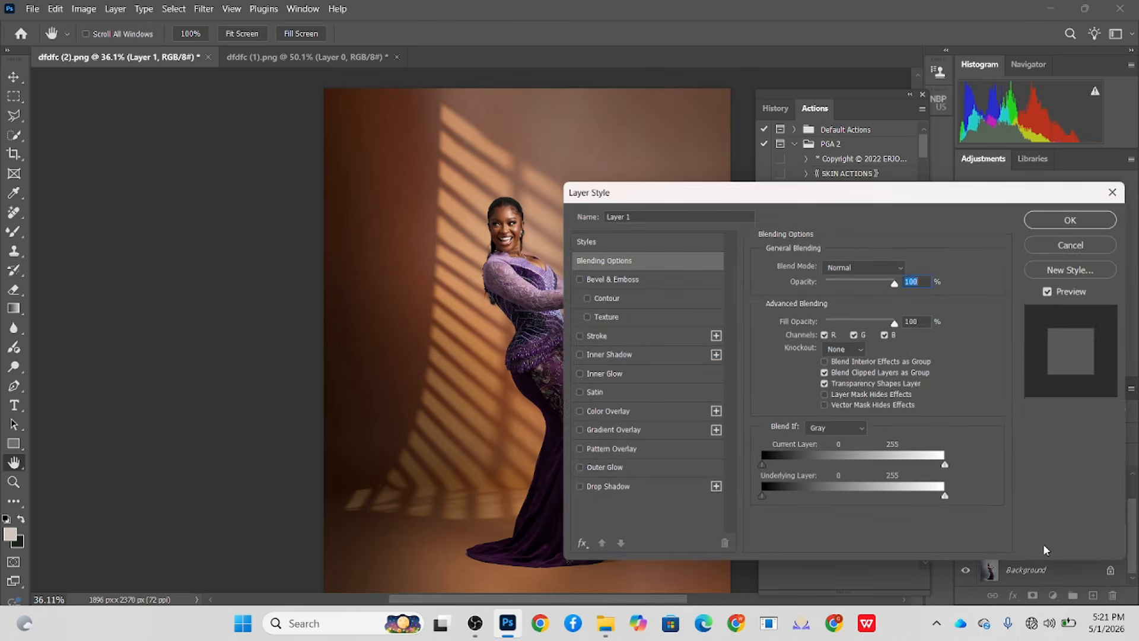
pyautogui.click(1082, 239)
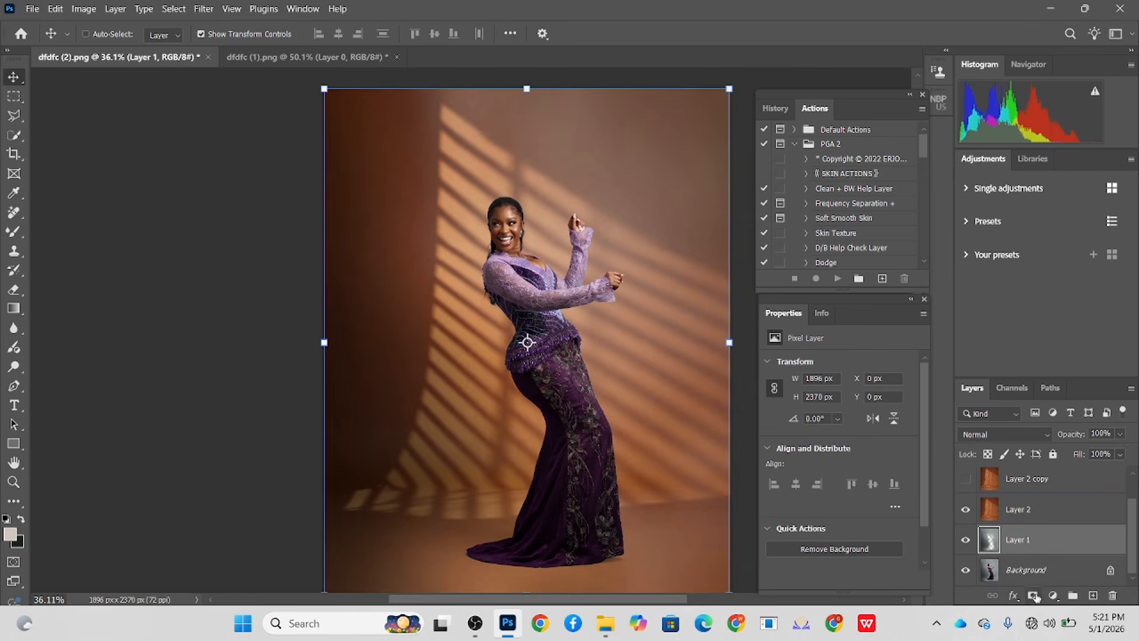
pyautogui.click(1053, 595)
pyautogui.click(1044, 409)
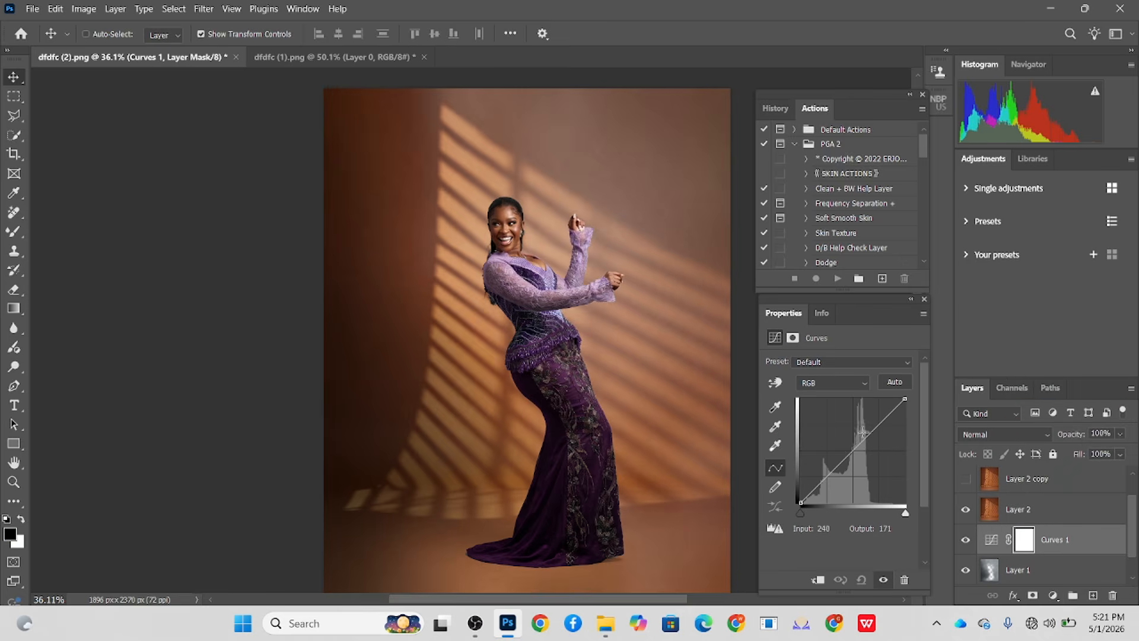
pyautogui.moveTo(856, 447)
pyautogui.mouseDown()
pyautogui.moveTo(867, 463)
pyautogui.moveTo(865, 451)
pyautogui.mouseUp()
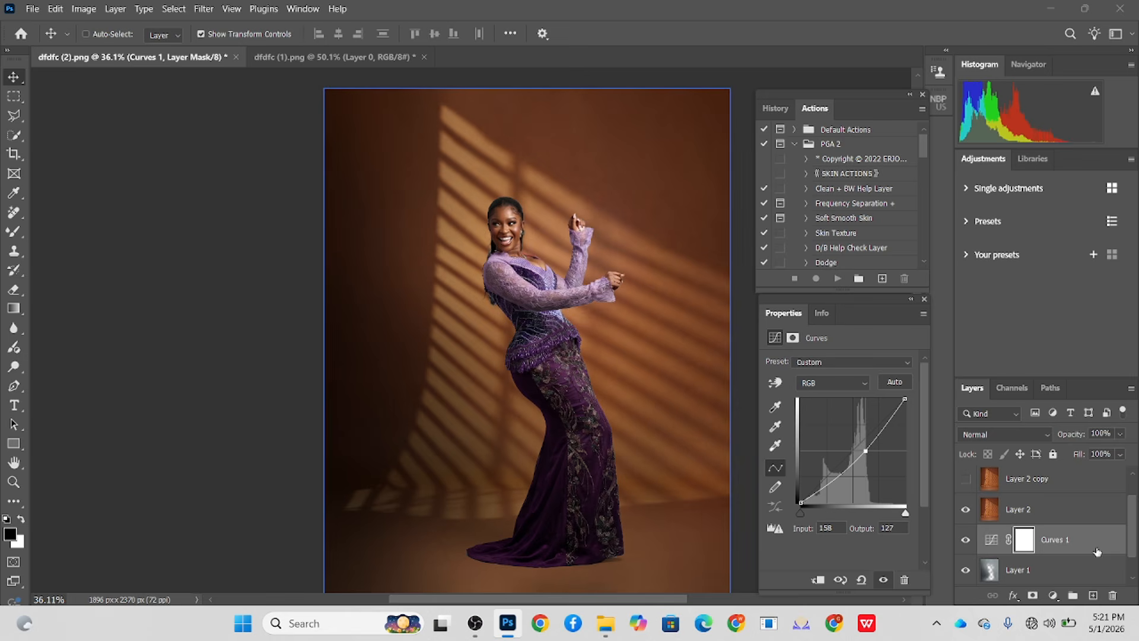
# - Add a layer mask to the blurred grey backdrop layer, Layer 1
pyautogui.click(1011, 509)
pyautogui.click(996, 569)
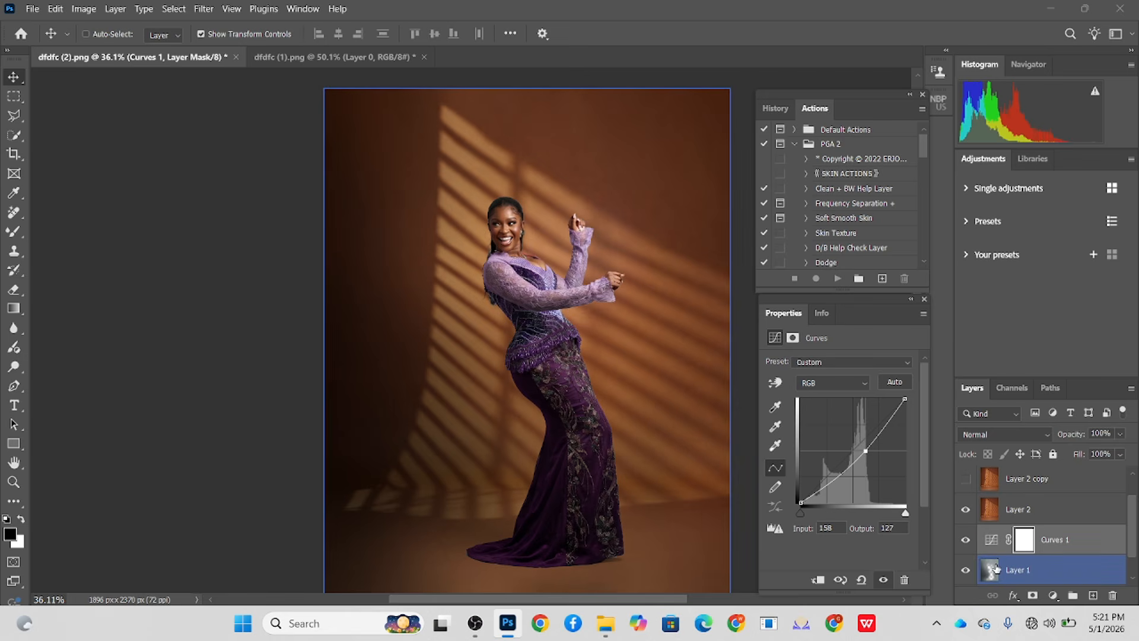
pyautogui.click(963, 571)
pyautogui.click(1054, 571)
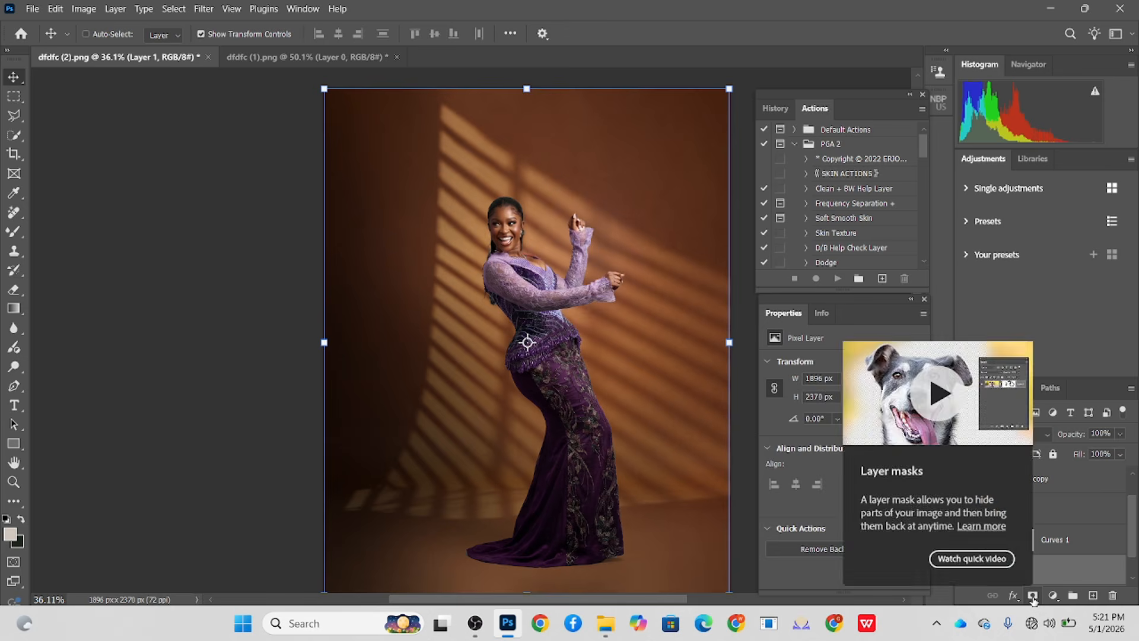
pyautogui.click(1033, 595)
# - Paint black on the backdrop layer's mask around the dress hem with a 250 px soft Brush at 100% opacity
pyautogui.click(8, 233)
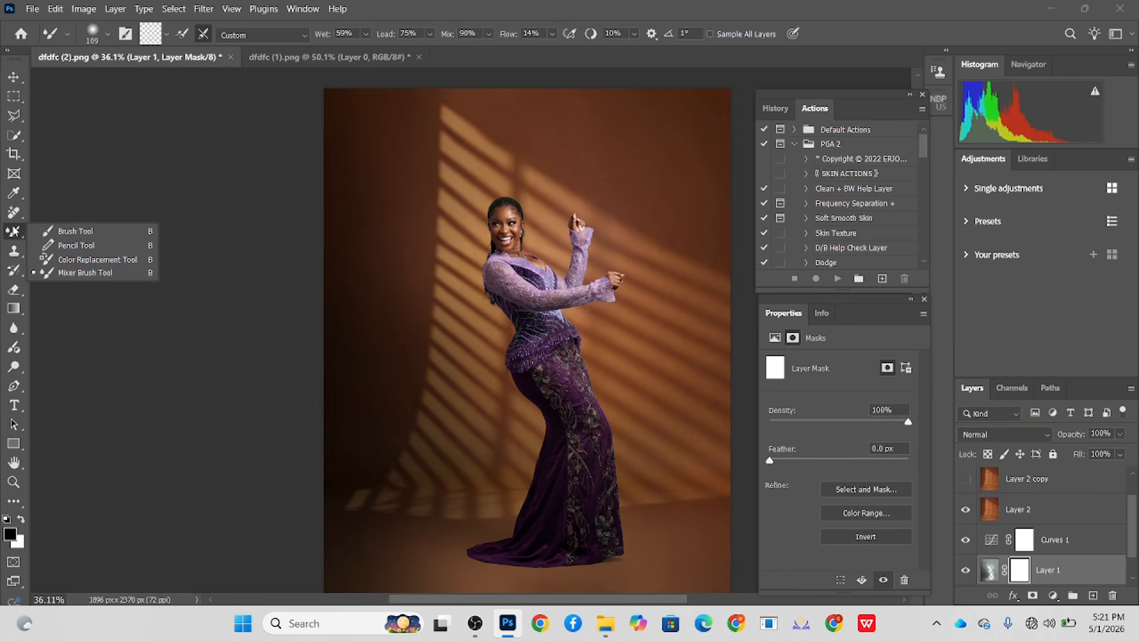
pyautogui.click(57, 227)
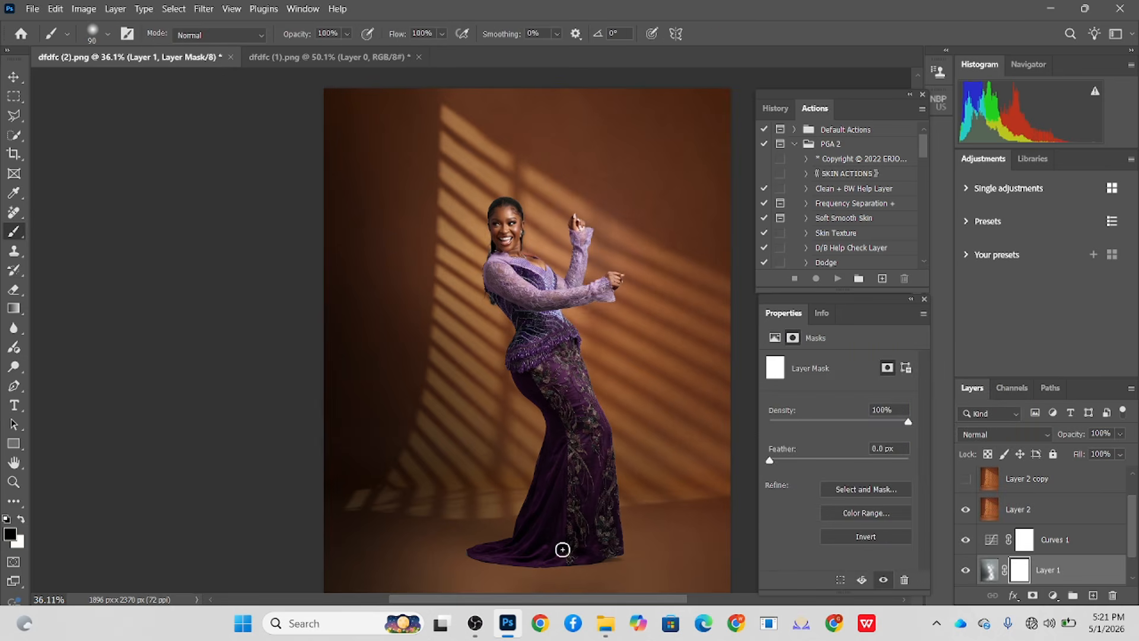
pyautogui.press(']')
pyautogui.press(']')
pyautogui.press(']')
pyautogui.press(']')
pyautogui.press(']')
pyautogui.press(']')
pyautogui.scroll(2, 531, 566)
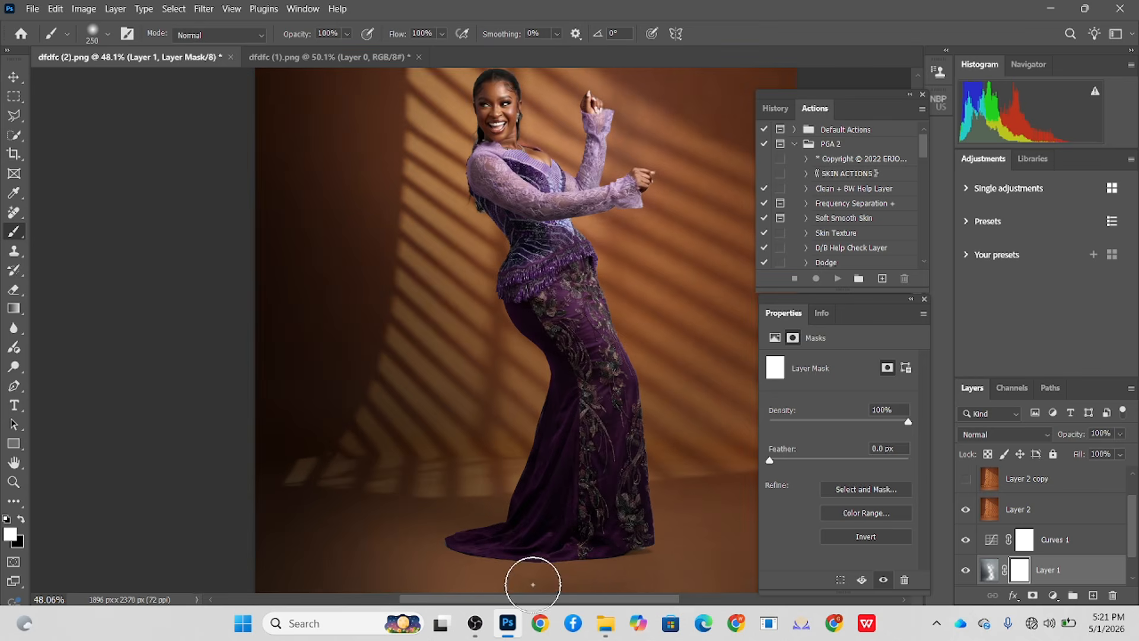
pyautogui.press('x')
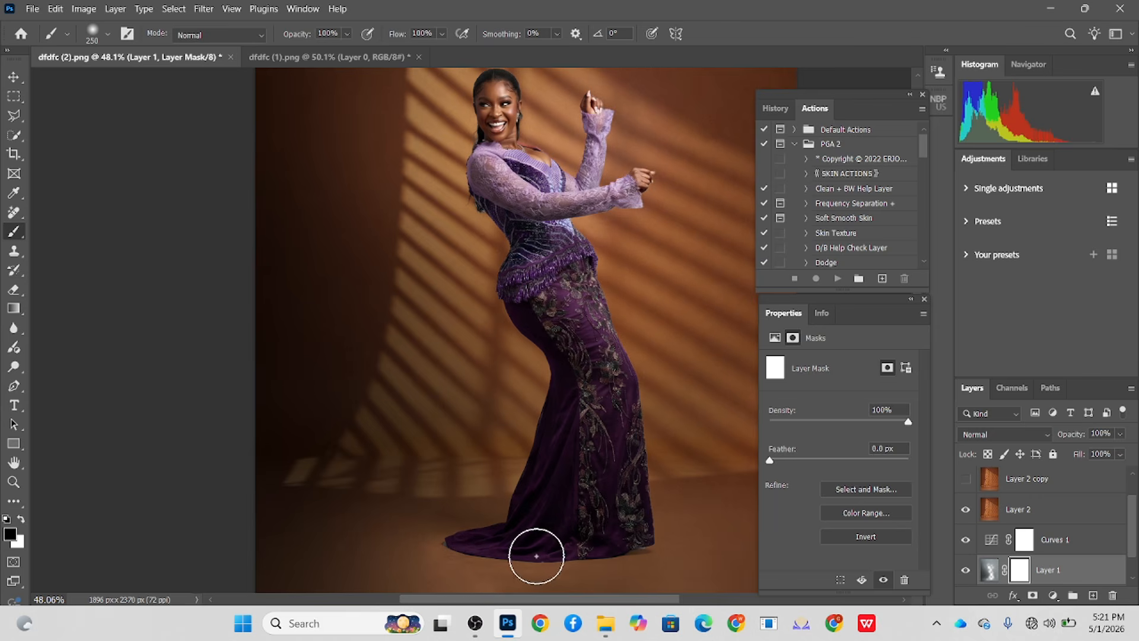
pyautogui.moveTo(539, 545); pyautogui.dragTo(445, 539)
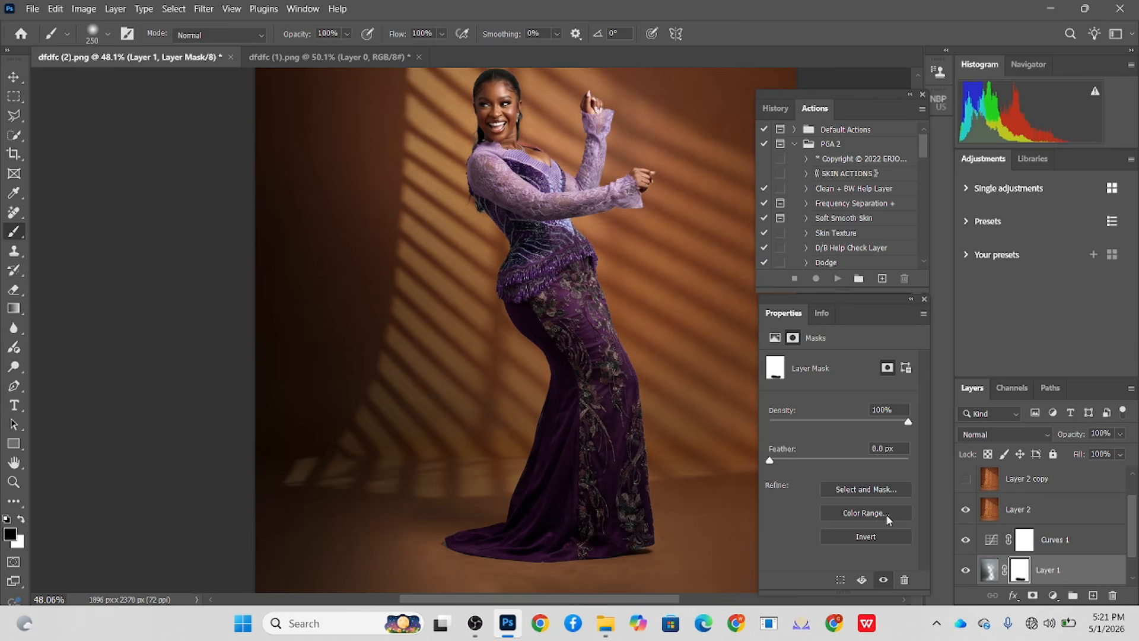
# - Compare the image with and without the masked blurred backdrop layer, Layer 1
pyautogui.click(967, 570)
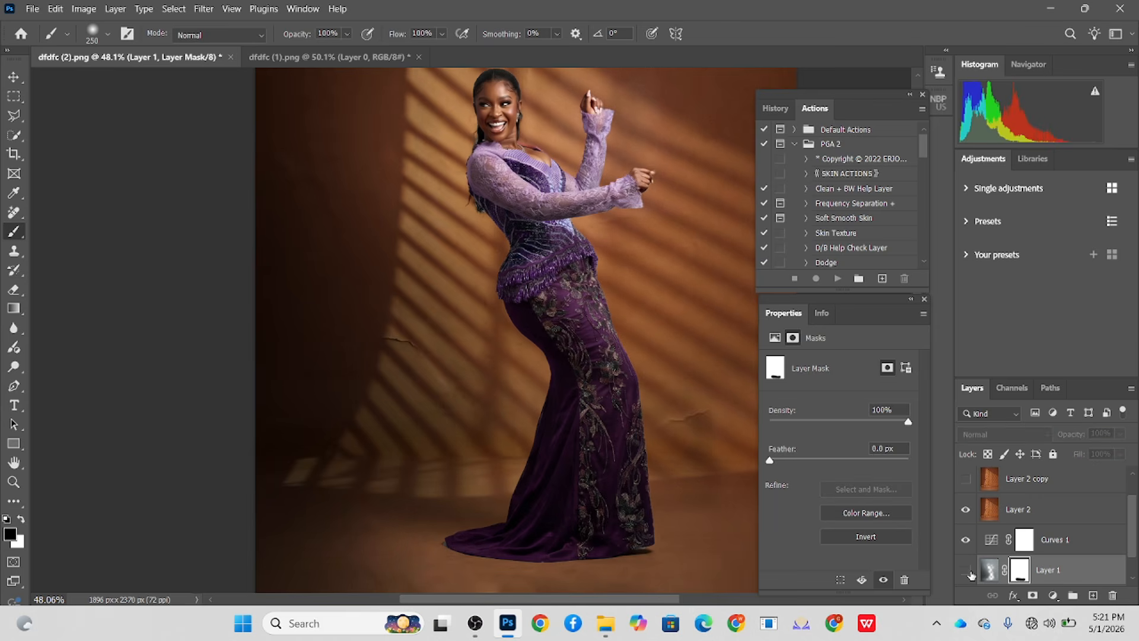
pyautogui.scroll(-2, 577, 472)
pyautogui.click(966, 570)
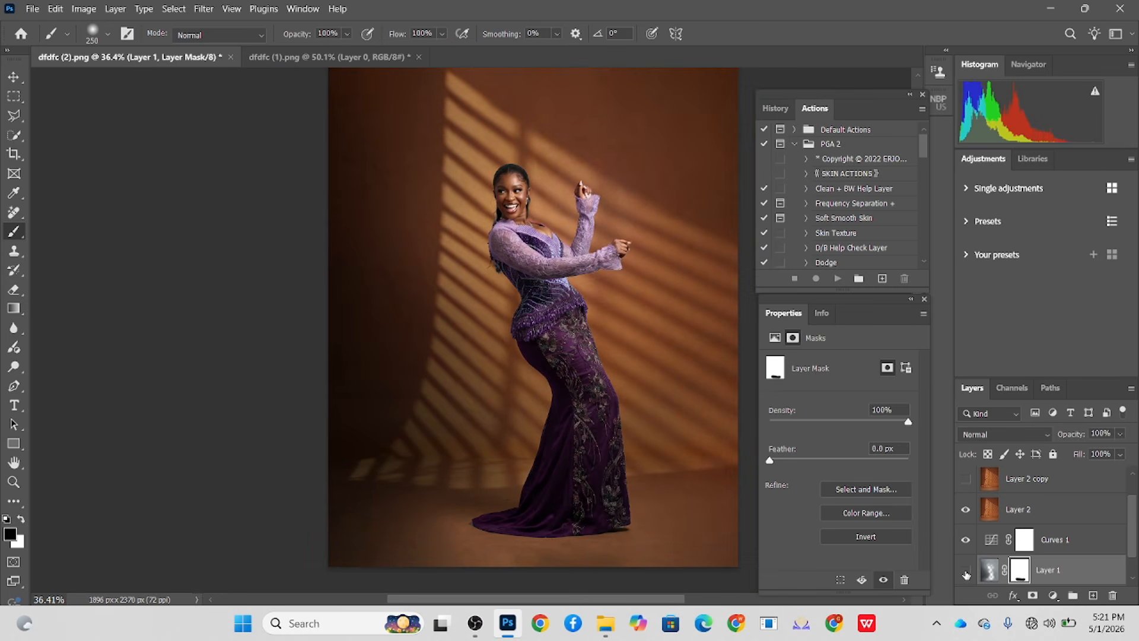
pyautogui.click(966, 571)
pyautogui.click(967, 571)
pyautogui.click(967, 572)
pyautogui.click(967, 572)
# - Paint black on Layer 1's mask along the woman's hair and back behind her shoulder with a 45 px soft Brush
pyautogui.moveTo(637, 506)
pyautogui.mouseDown()
pyautogui.moveTo(591, 530)
pyautogui.moveTo(481, 522)
pyautogui.mouseUp()
pyautogui.scroll(4, 500, 154)
pyautogui.scroll(5, 485, 180)
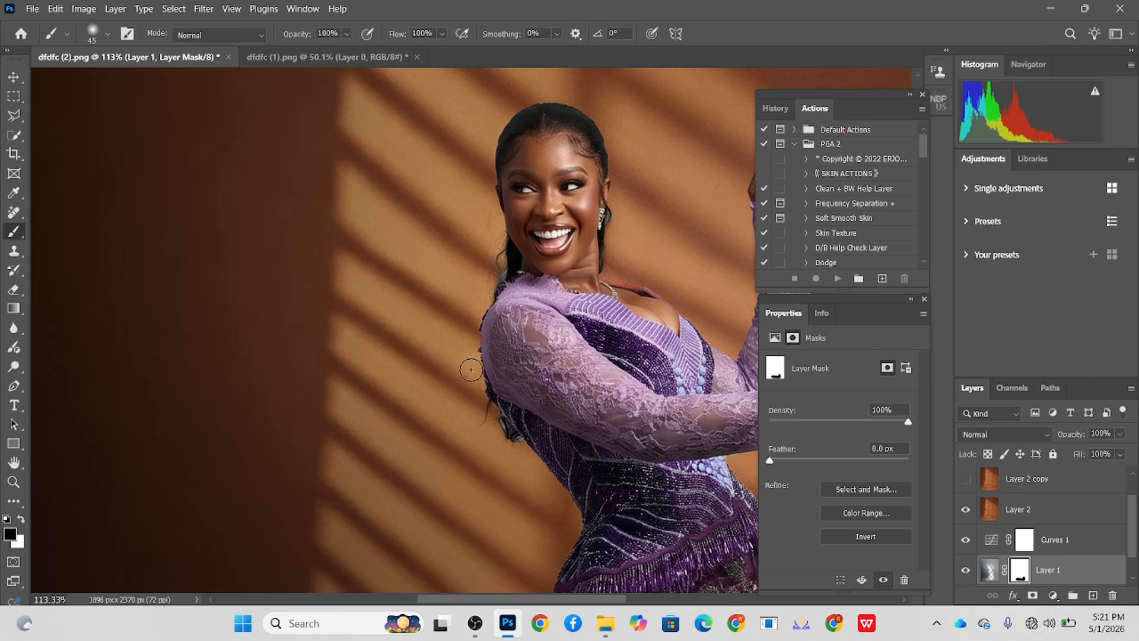
pyautogui.moveTo(480, 385)
pyautogui.mouseDown()
pyautogui.moveTo(491, 446)
pyautogui.moveTo(487, 435)
pyautogui.mouseUp()
pyautogui.scroll(-6, 492, 249)
pyautogui.moveTo(665, 353); pyautogui.dragTo(564, 292)
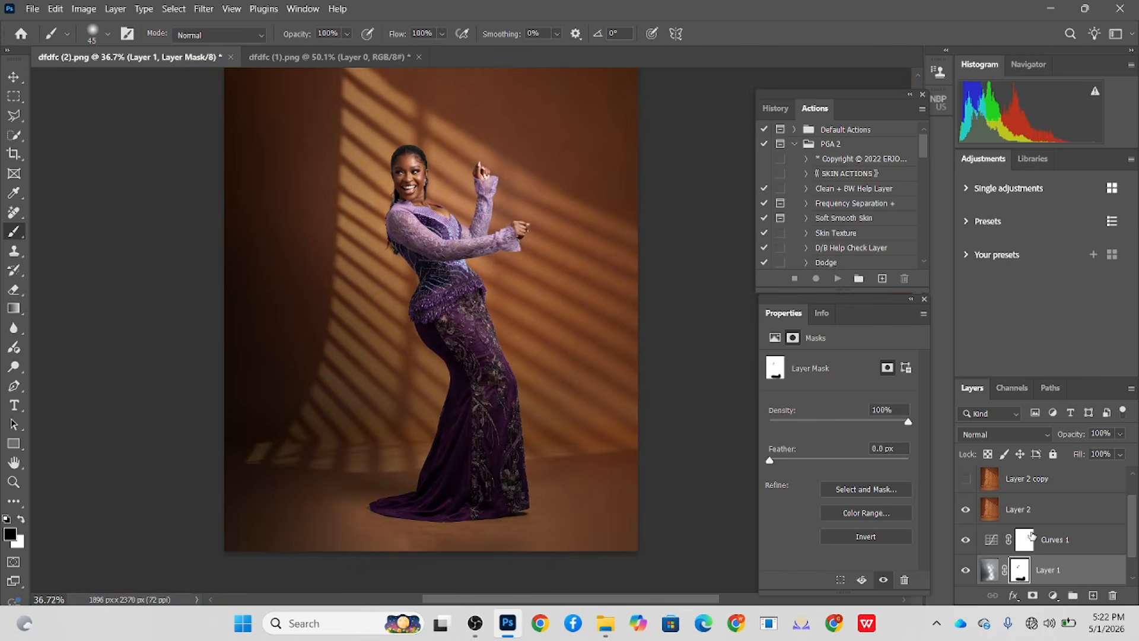
# - Show the hidden orange layer, Layer 2 copy, and add a layer mask to it
pyautogui.click(965, 478)
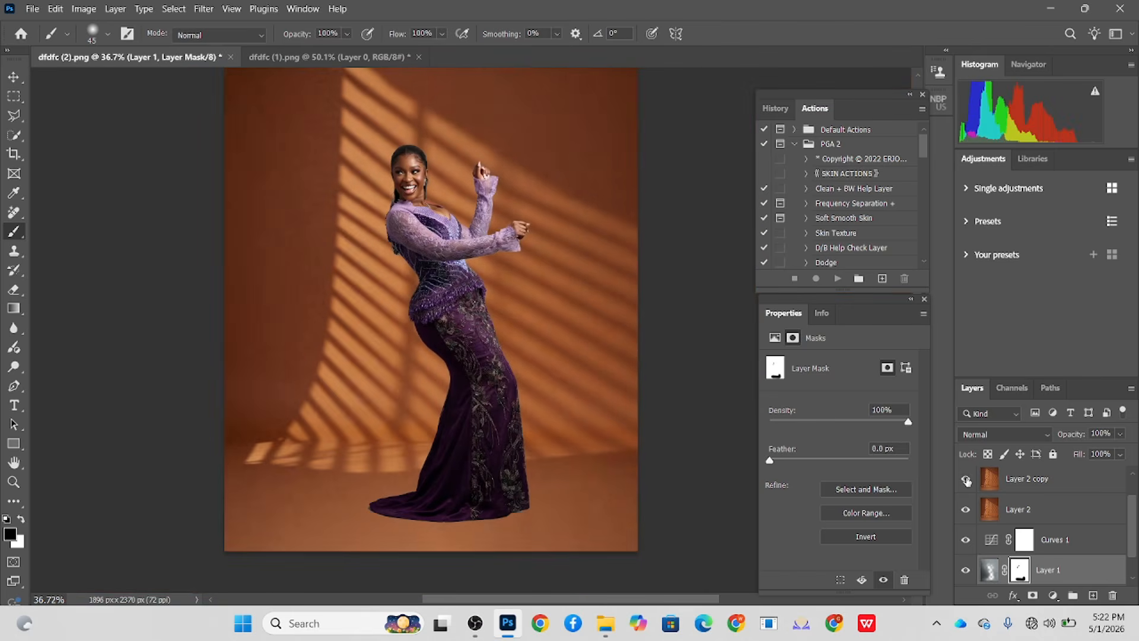
pyautogui.click(1044, 480)
pyautogui.click(1032, 596)
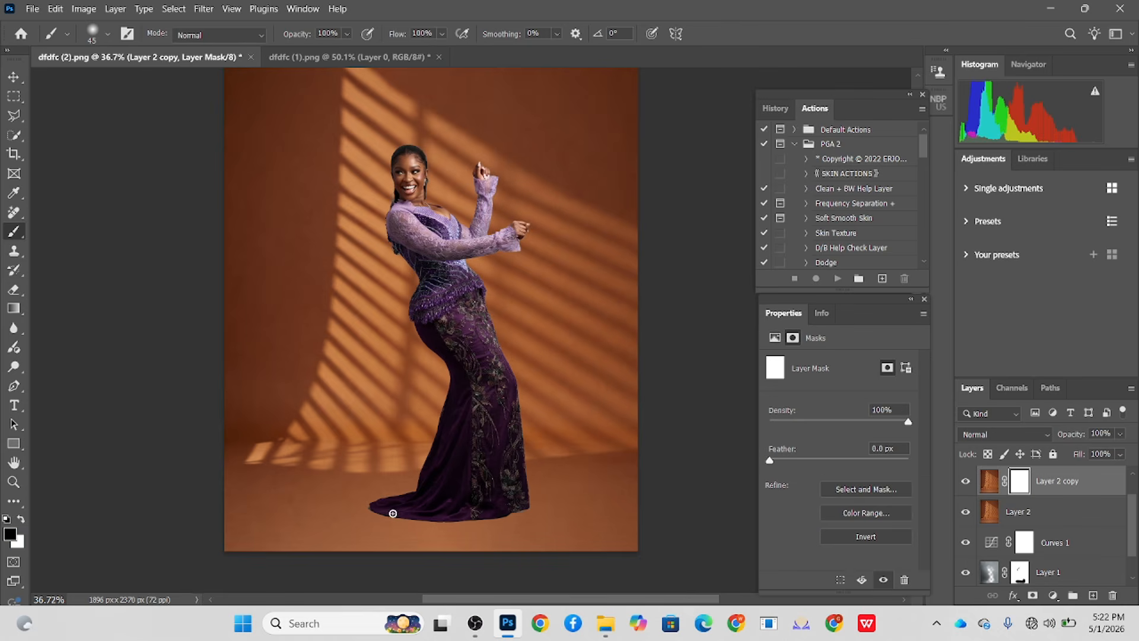
pyautogui.moveTo(434, 504); pyautogui.dragTo(476, 513)
pyautogui.moveTo(380, 515)
pyautogui.mouseDown()
pyautogui.moveTo(480, 518)
pyautogui.moveTo(516, 501)
pyautogui.moveTo(524, 515)
pyautogui.mouseUp()
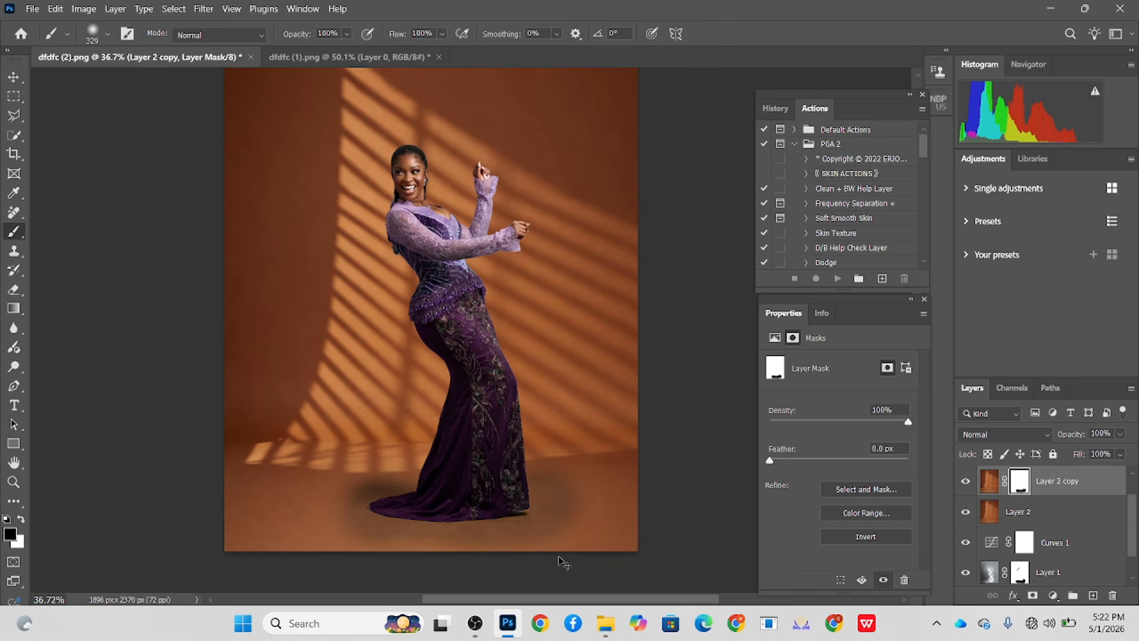
pyautogui.hotkey('ctrl', 'z')
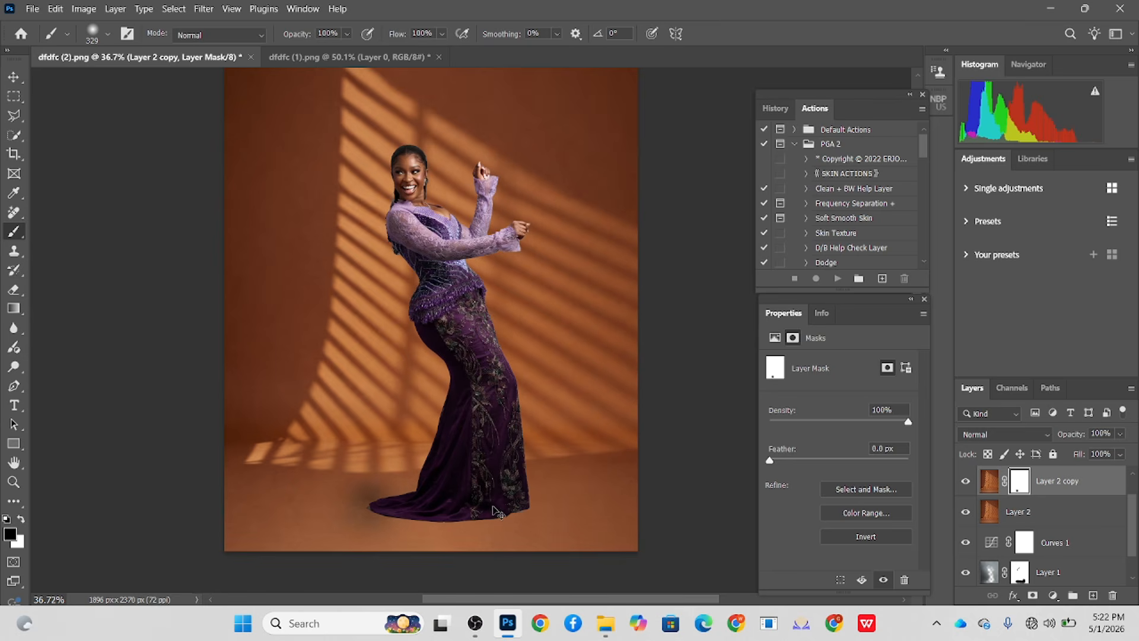
pyautogui.hotkey('ctrl', 'z')
# - Paint the floor shadow around the dress hem on Layer 2 copy's mask with a 464 px Brush at 17% flow, alternating black and white
pyautogui.click(442, 34)
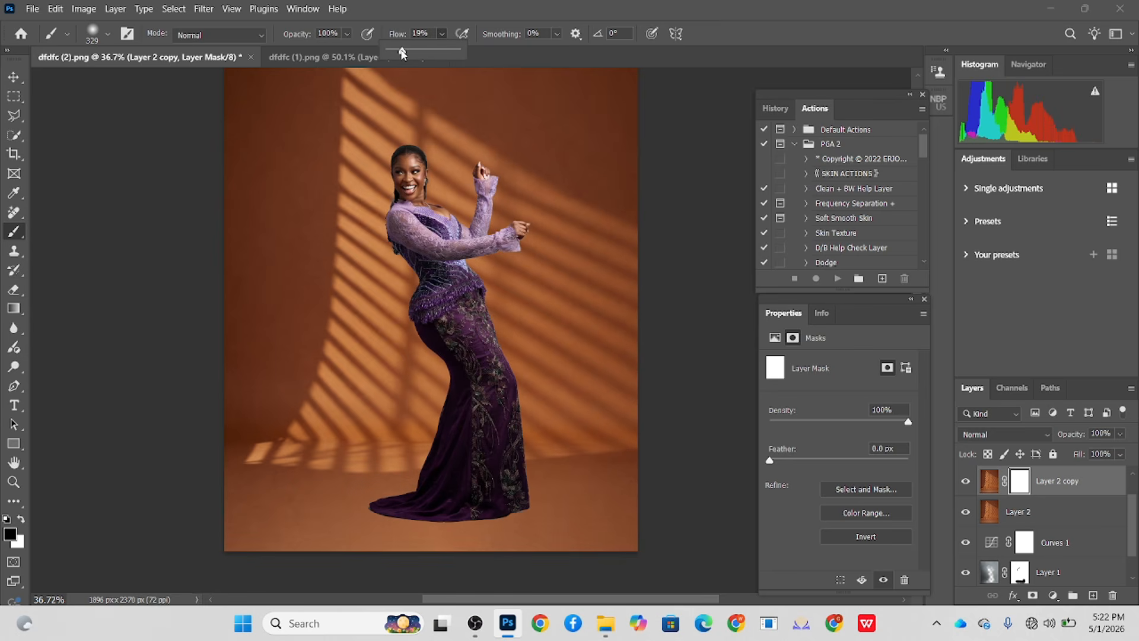
pyautogui.moveTo(402, 54); pyautogui.dragTo(400, 54)
pyautogui.moveTo(398, 495); pyautogui.dragTo(414, 496)
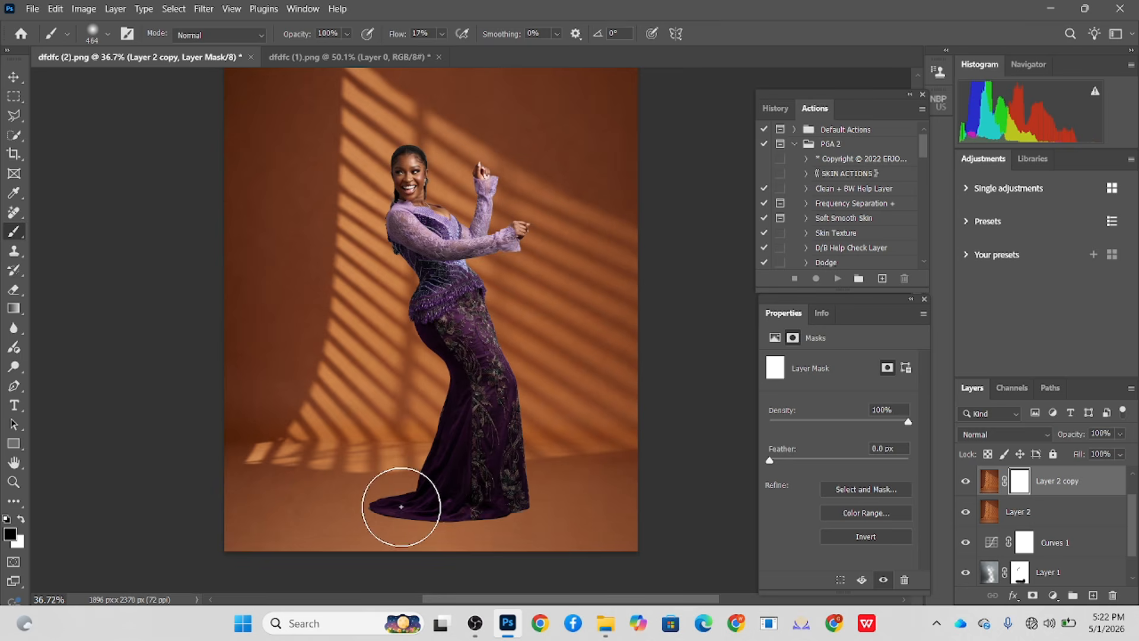
pyautogui.moveTo(504, 502)
pyautogui.mouseDown()
pyautogui.moveTo(498, 510)
pyautogui.moveTo(525, 504)
pyautogui.moveTo(413, 507)
pyautogui.moveTo(383, 494)
pyautogui.mouseUp()
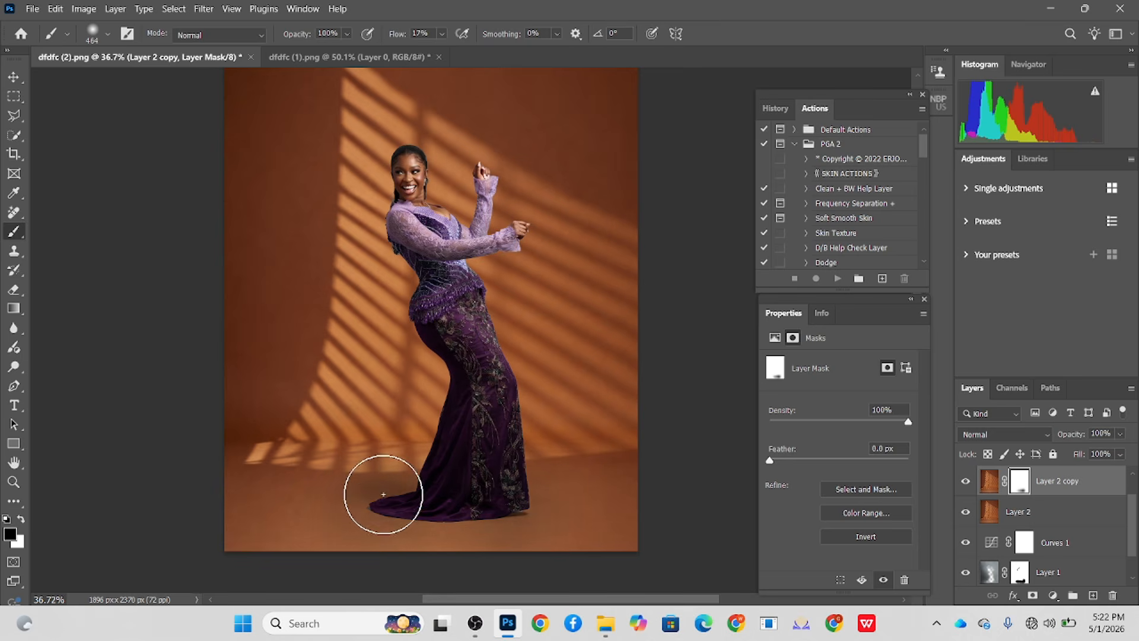
pyautogui.press('x')
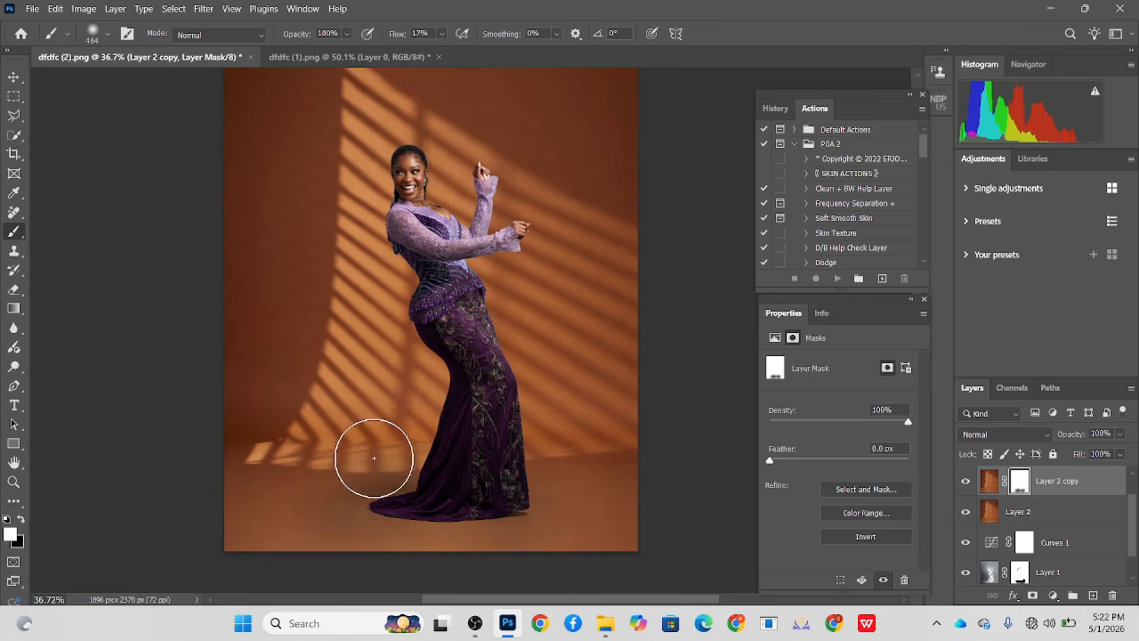
pyautogui.press('x')
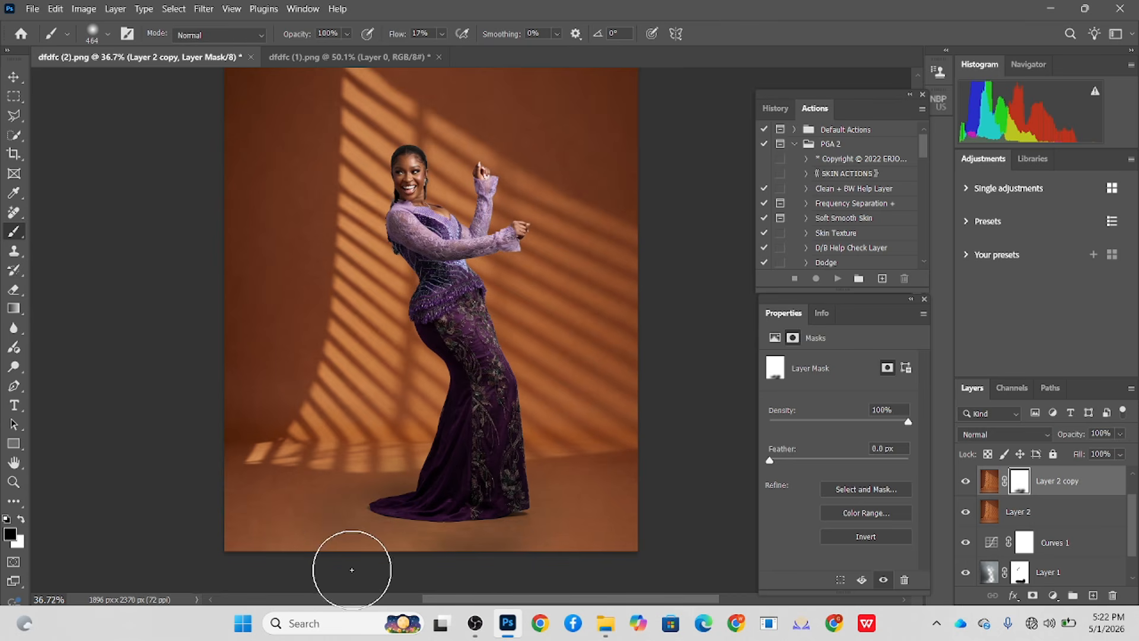
pyautogui.press('x')
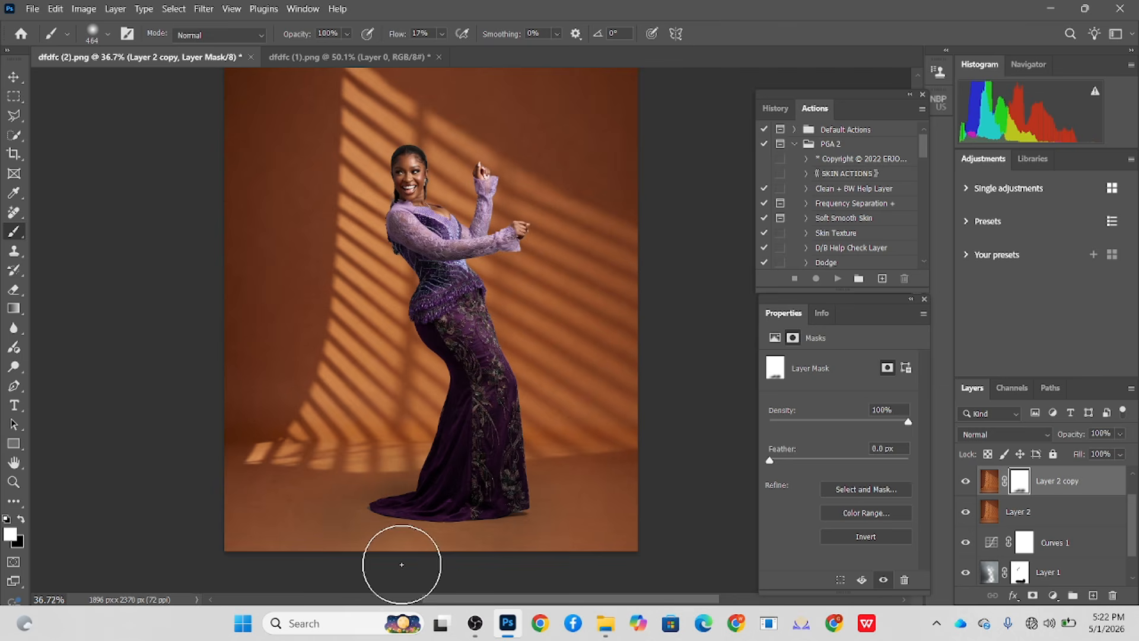
pyautogui.scroll(-2, 569, 537)
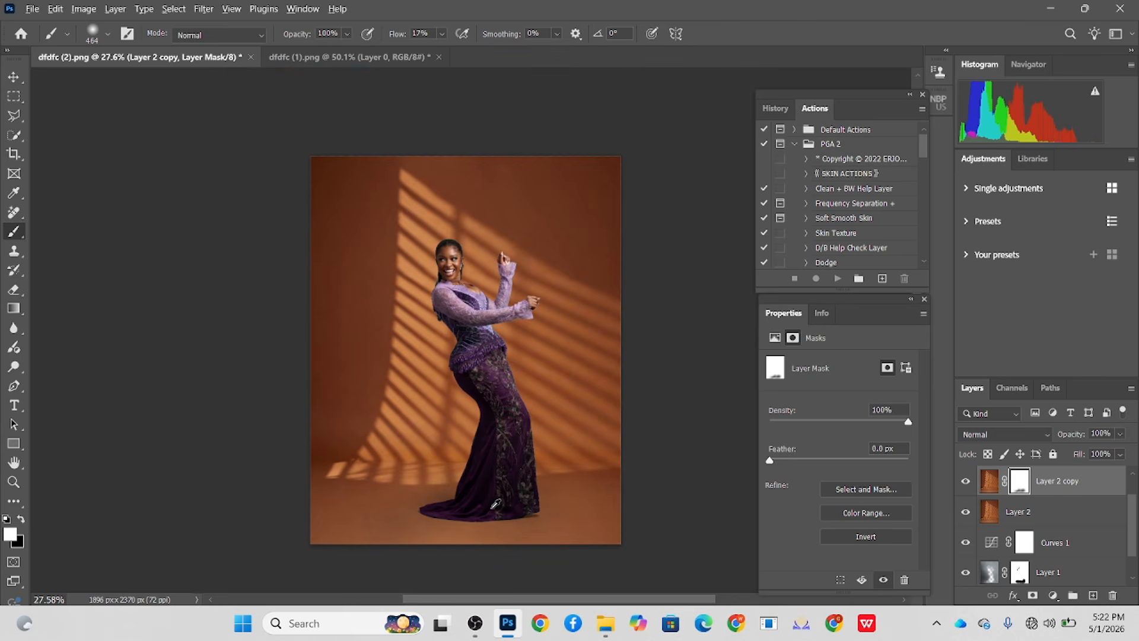
# - Add a layer mask to the cut-out woman layer, Background copy
pyautogui.scroll(6, 415, 296)
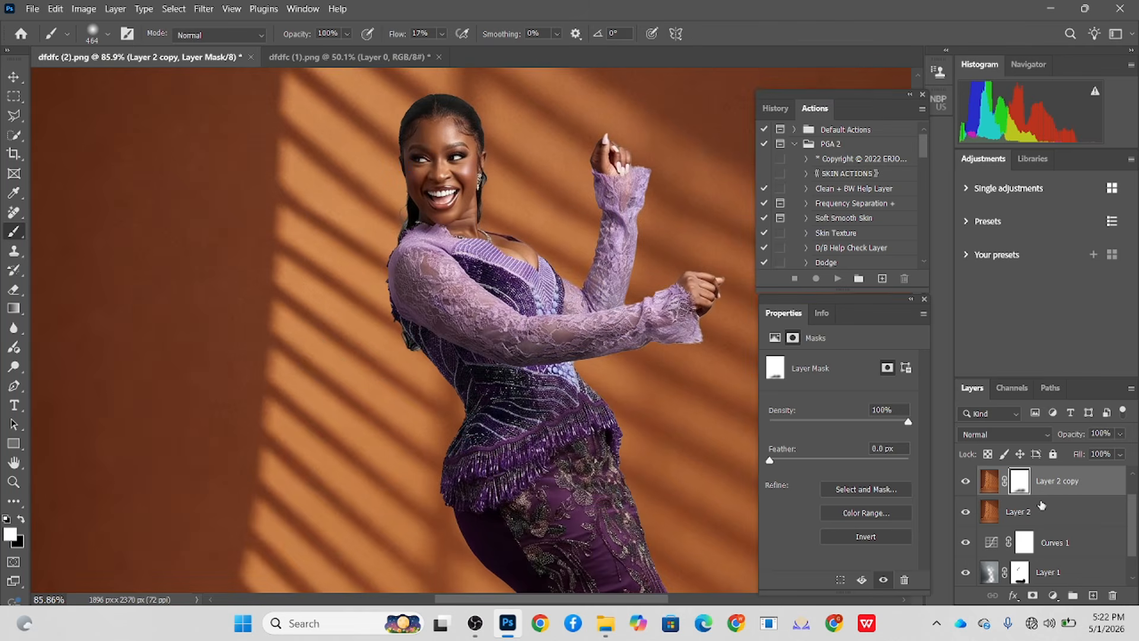
pyautogui.scroll(1, 1055, 528)
pyautogui.click(1037, 484)
pyautogui.click(1032, 595)
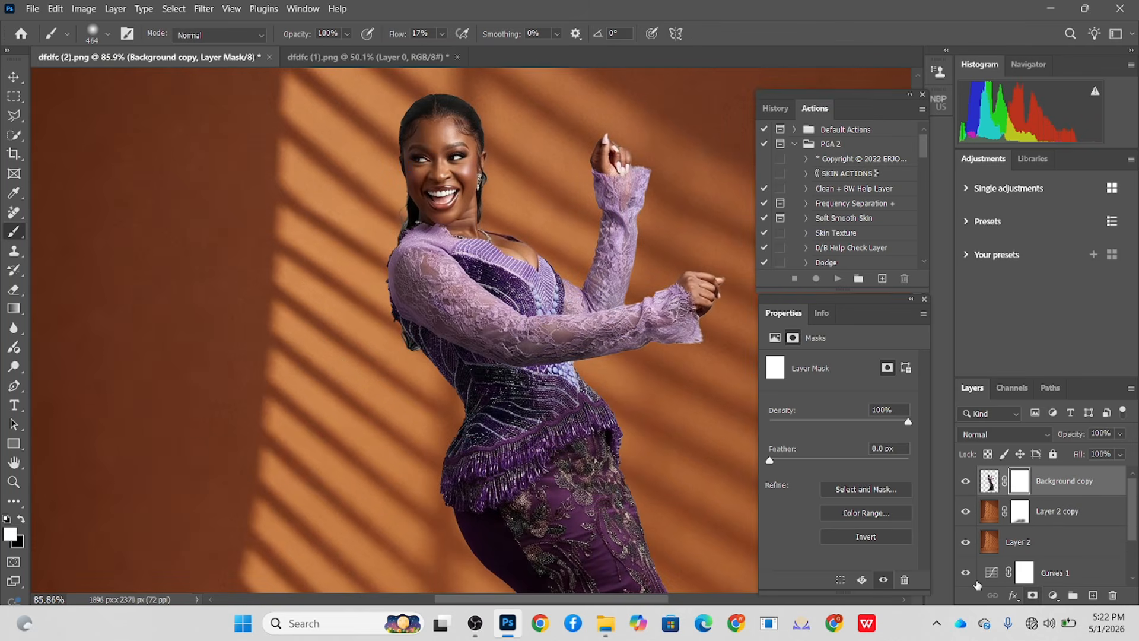
# - Refine the hair edge behind the neck on the woman's layer mask with a 44 px Brush at 17% flow, alternating black and white
pyautogui.moveTo(401, 191); pyautogui.dragTo(270, 188)
pyautogui.press('x')
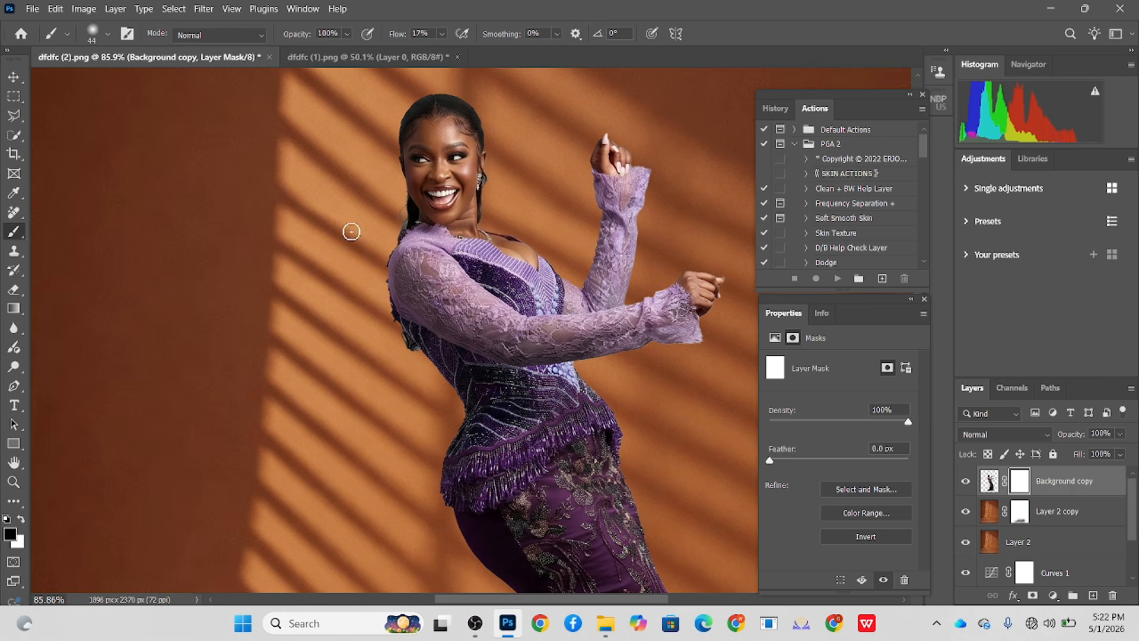
pyautogui.moveTo(402, 216)
pyautogui.mouseDown()
pyautogui.moveTo(402, 230)
pyautogui.moveTo(405, 202)
pyautogui.moveTo(394, 241)
pyautogui.mouseUp()
pyautogui.press('x')
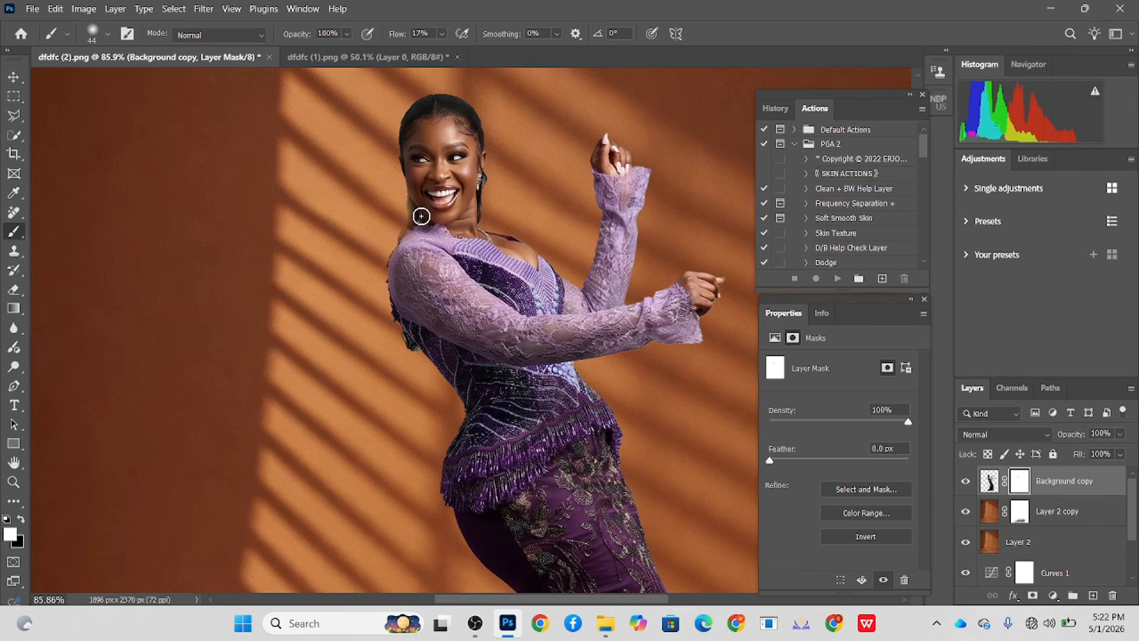
pyautogui.press('x')
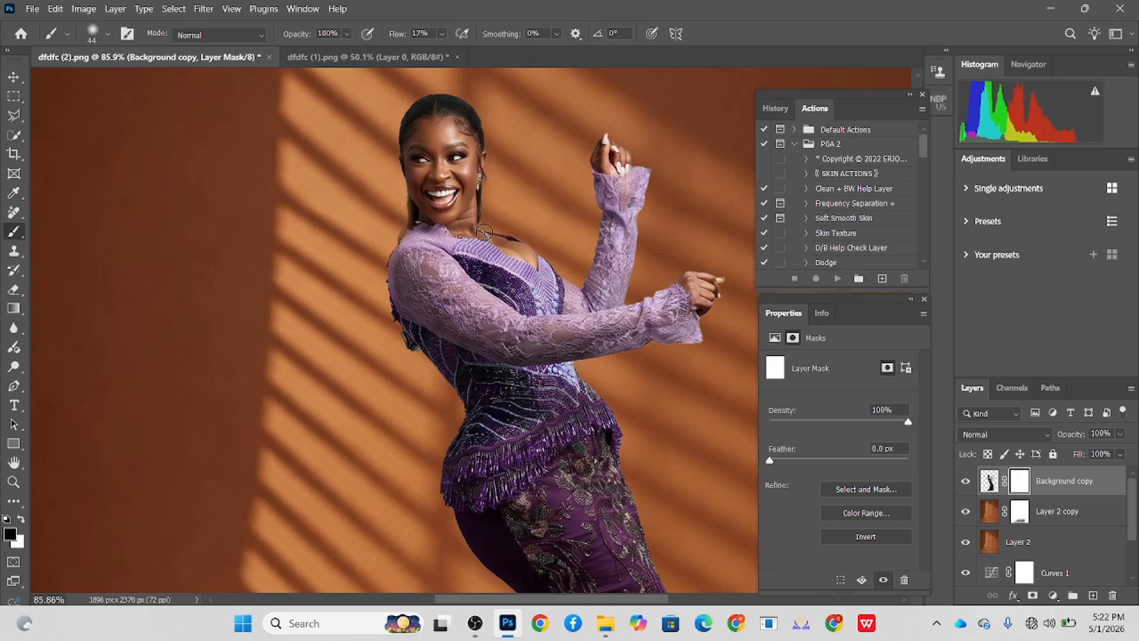
# - Add a Curves adjustment above the woman's layer and brighten the darker midtones, input 96 to output 110
pyautogui.scroll(-5, 542, 303)
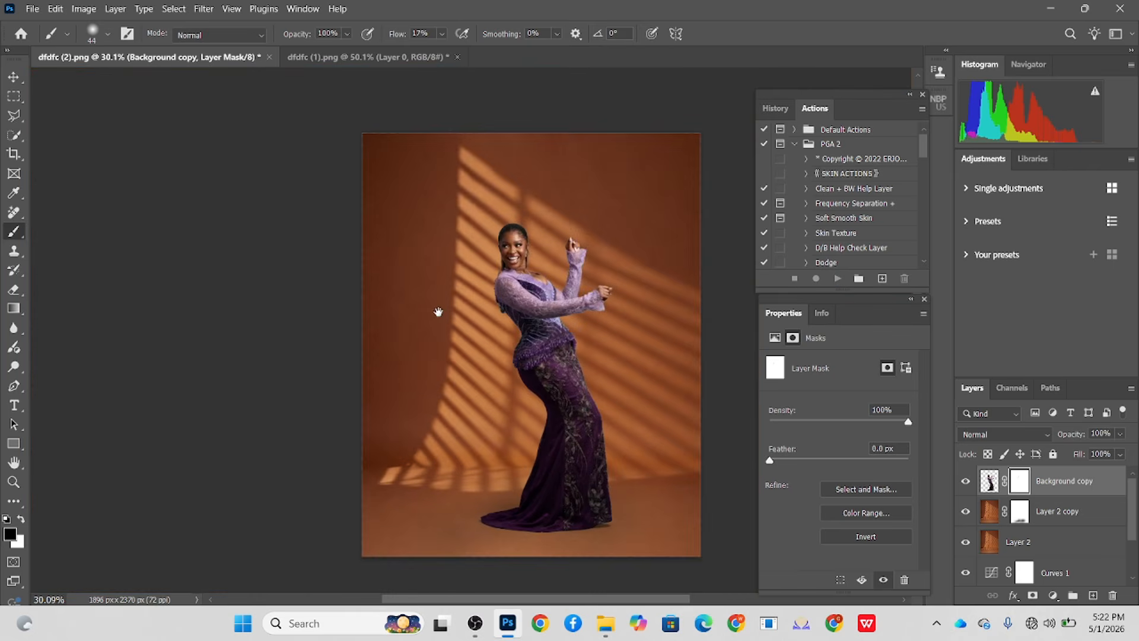
pyautogui.moveTo(510, 315); pyautogui.dragTo(490, 411)
pyautogui.scroll(2, 448, 334)
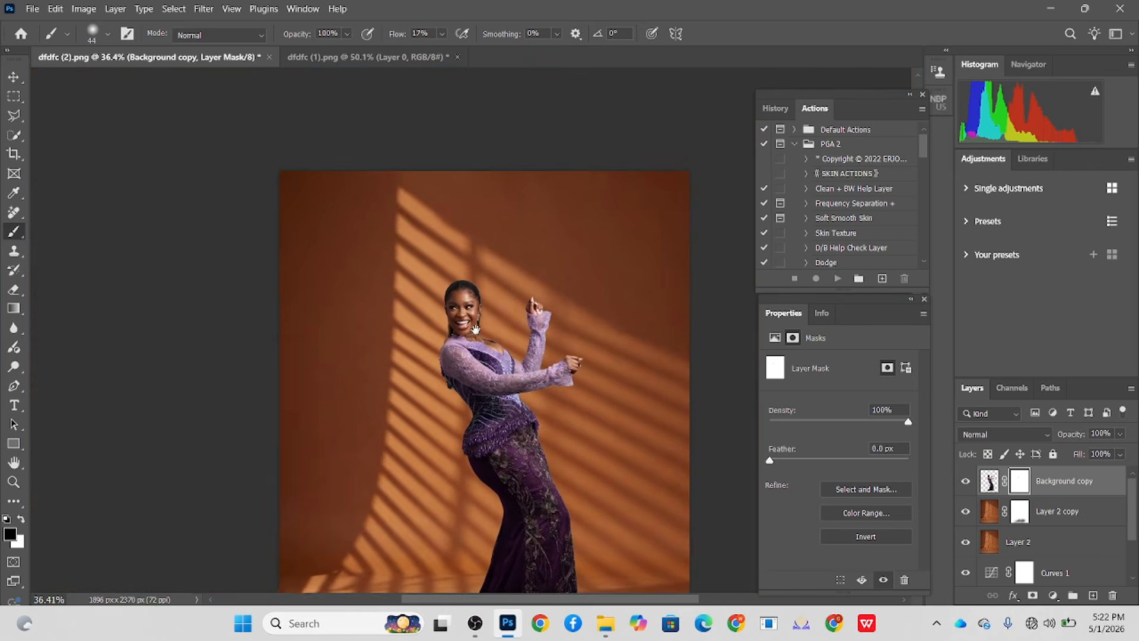
pyautogui.moveTo(475, 328); pyautogui.dragTo(463, 235)
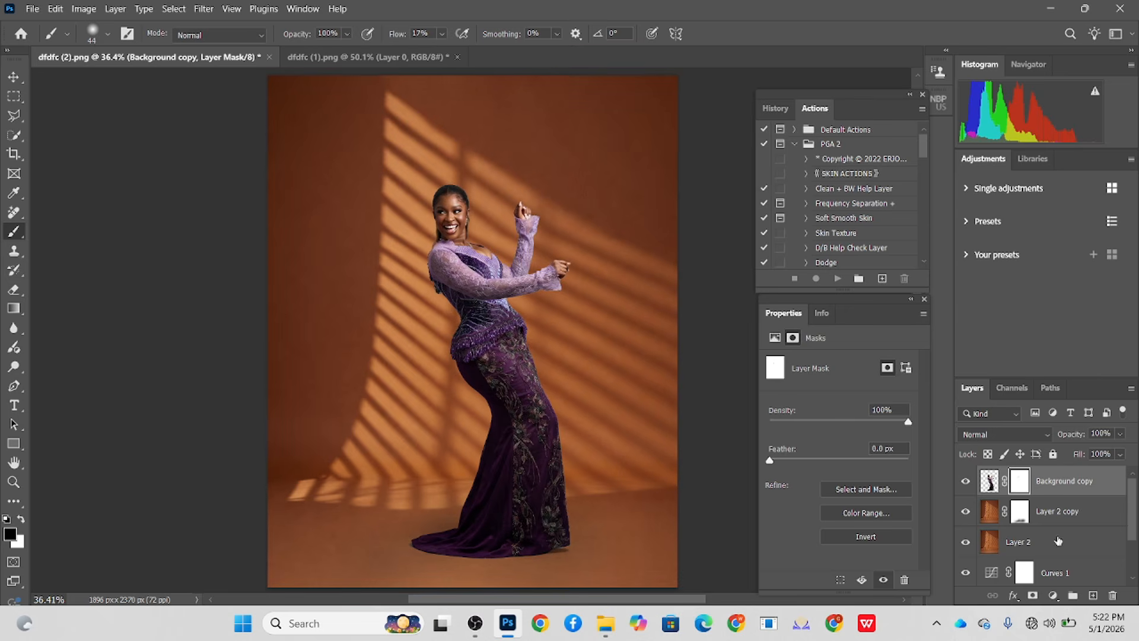
pyautogui.click(1052, 595)
pyautogui.click(1043, 413)
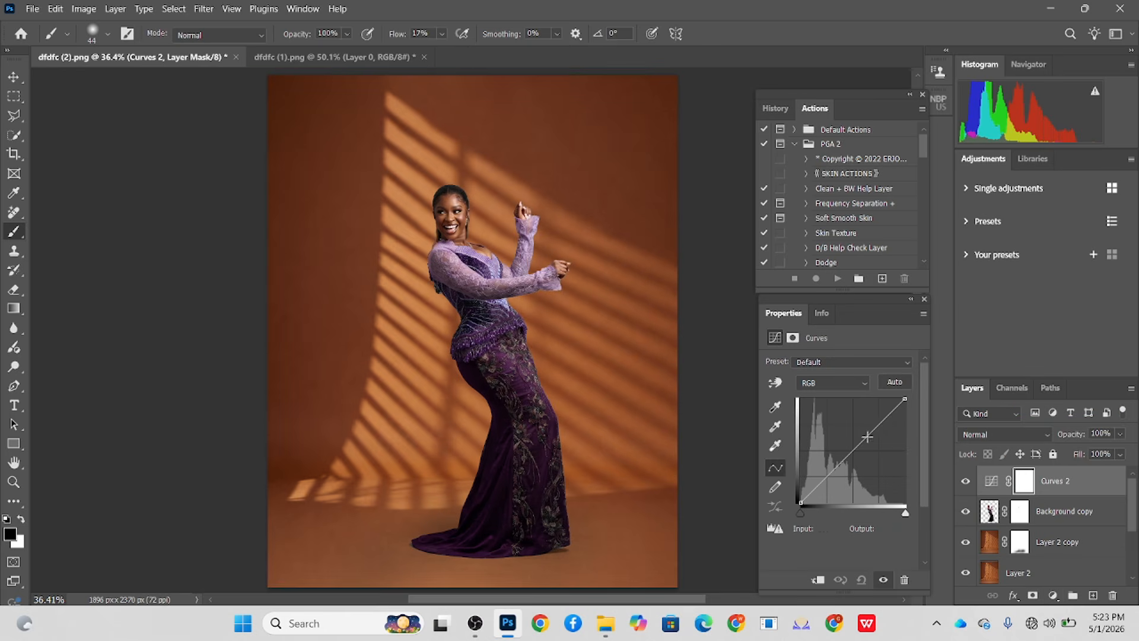
pyautogui.click(888, 414)
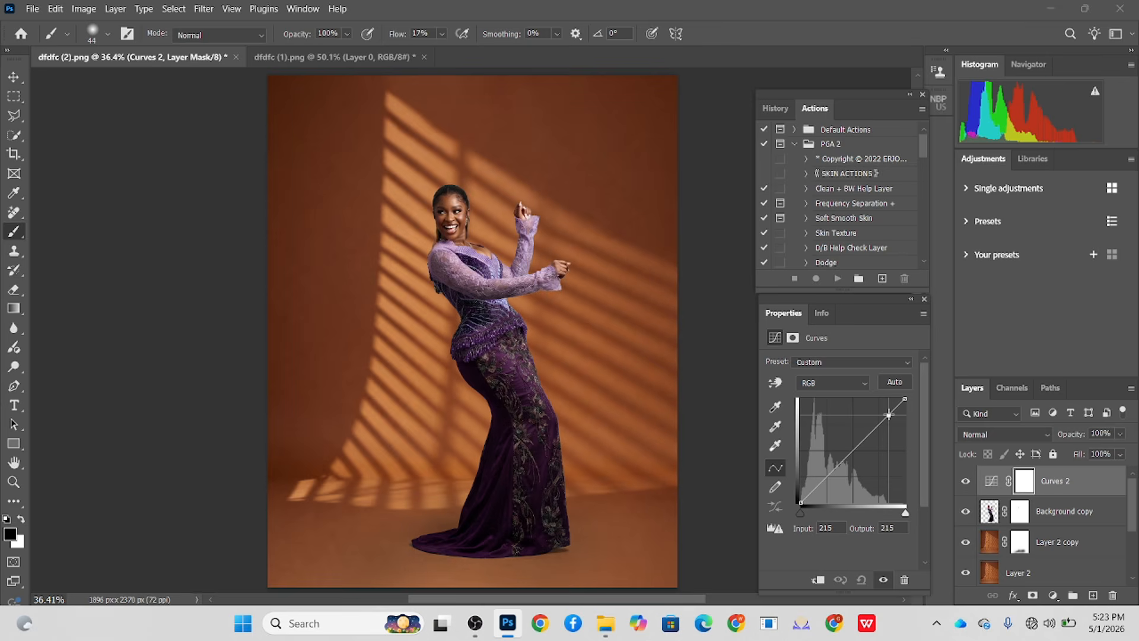
pyautogui.moveTo(888, 415); pyautogui.dragTo(886, 412)
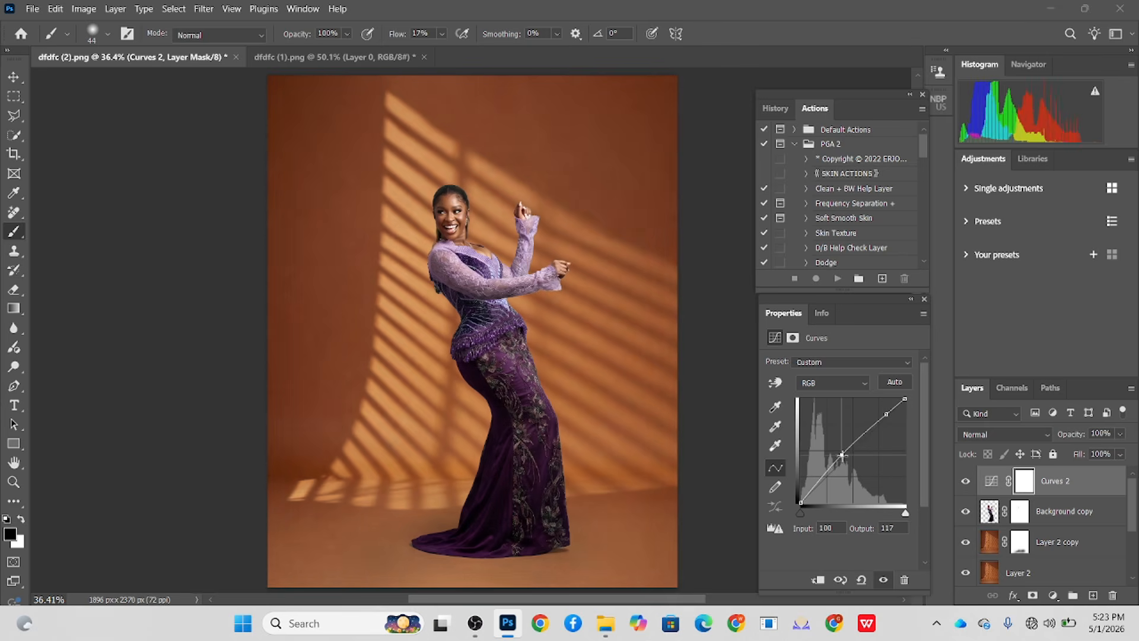
pyautogui.click(842, 454)
pyautogui.moveTo(842, 454); pyautogui.dragTo(840, 456)
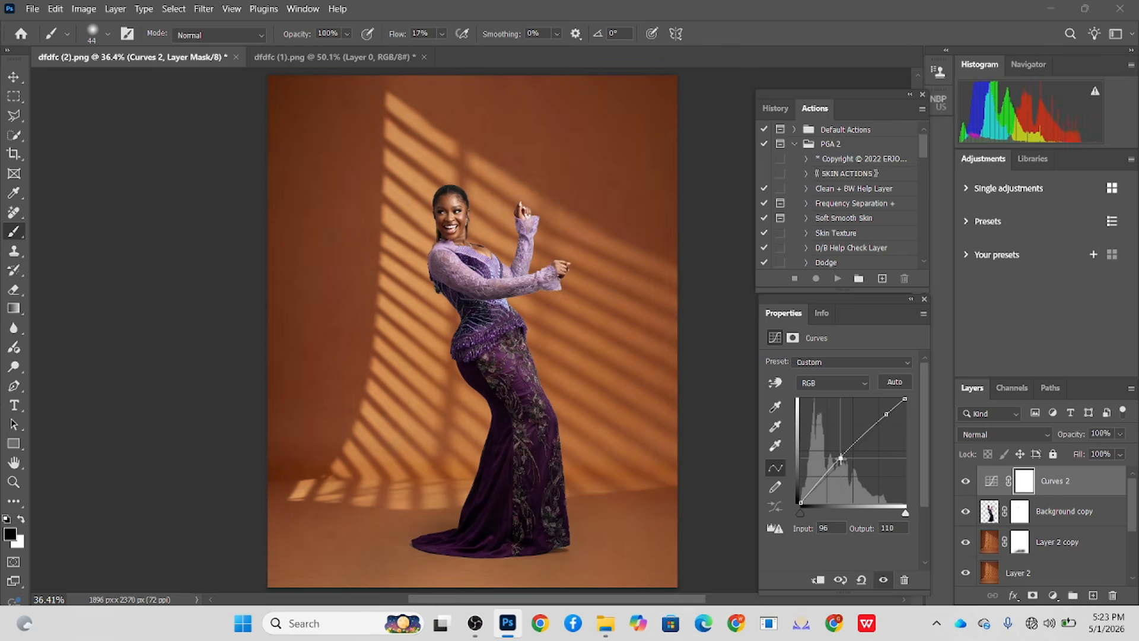
# - Add a Color Lookup adjustment on top of the layers with the Crisp_Warm.look 3D LUT
pyautogui.click(1053, 592)
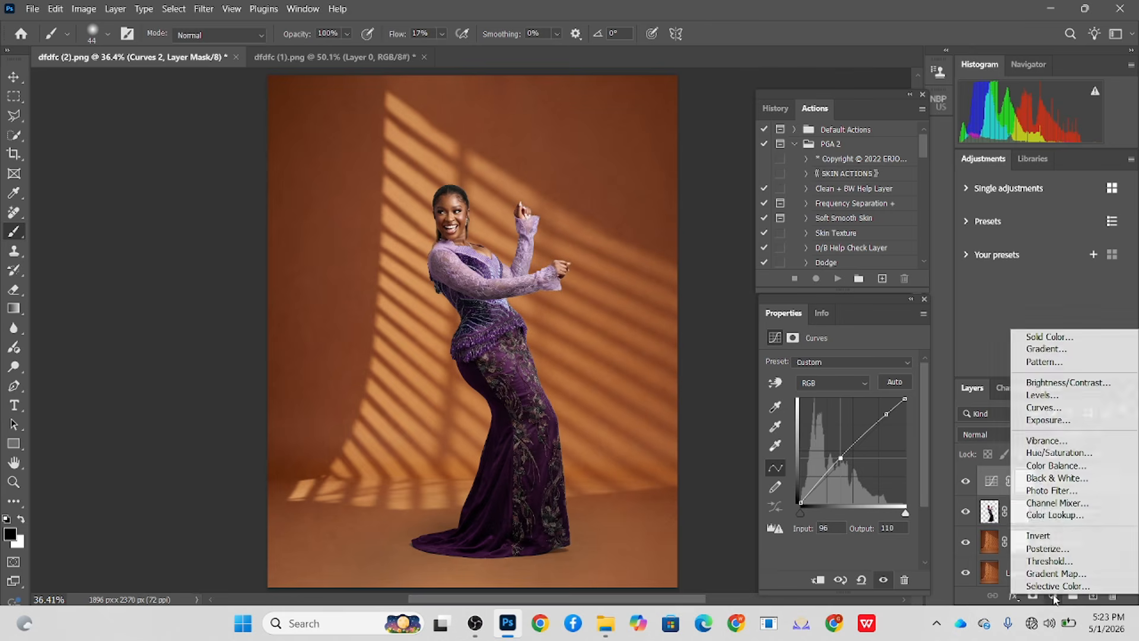
pyautogui.click(1042, 516)
pyautogui.click(871, 363)
pyautogui.click(876, 130)
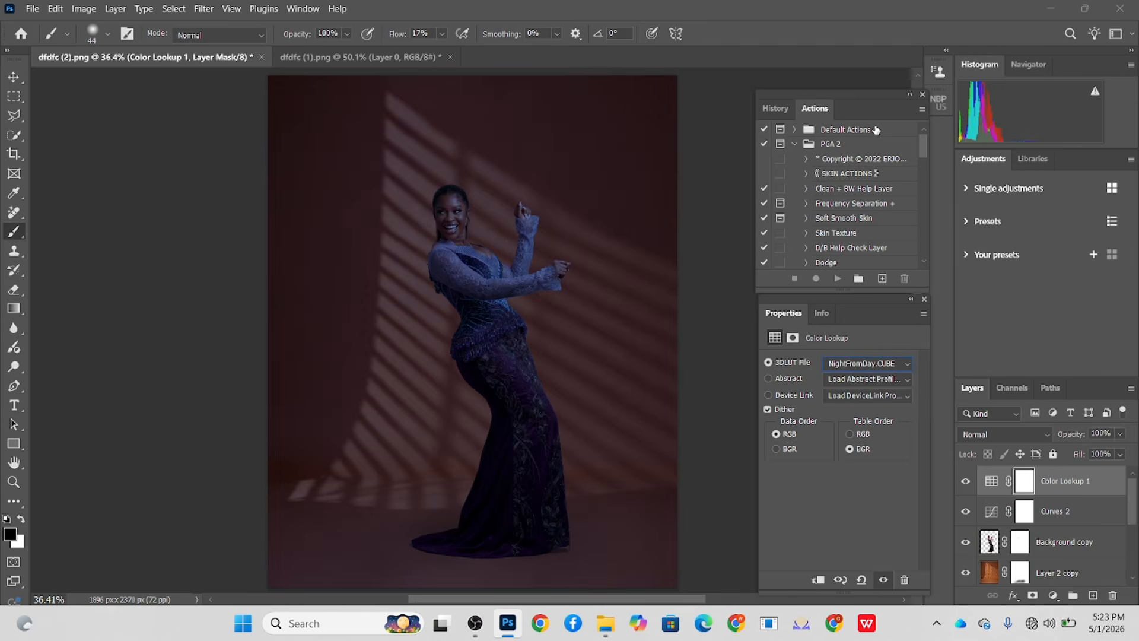
pyautogui.click(863, 363)
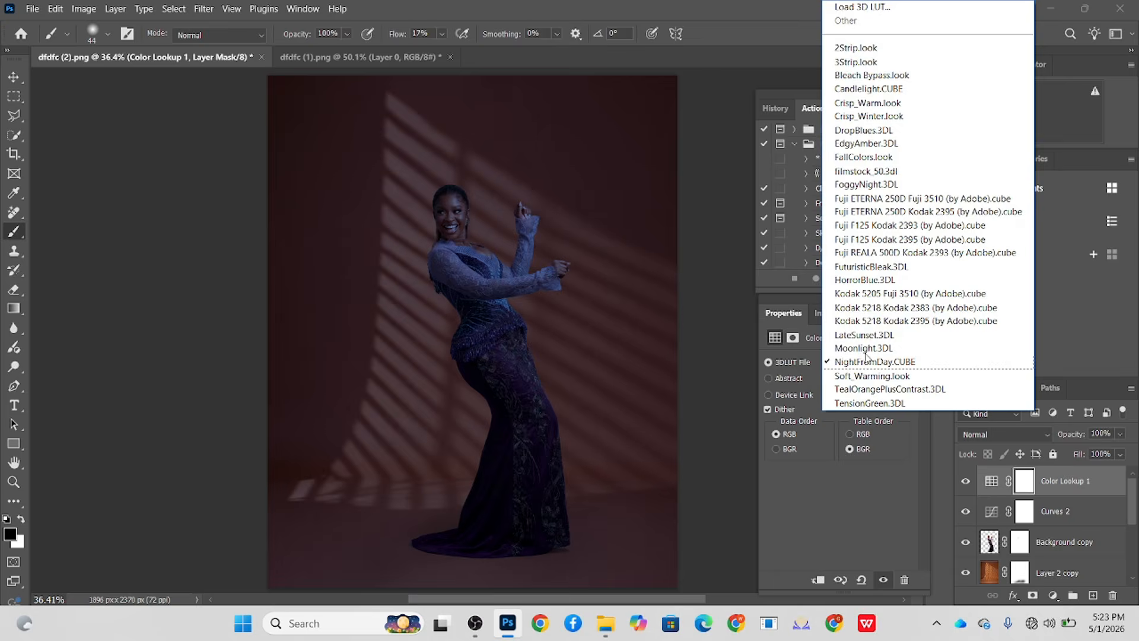
pyautogui.click(847, 48)
pyautogui.press('Down')
pyautogui.press('Down')
pyautogui.press('Down')
pyautogui.press('Down')
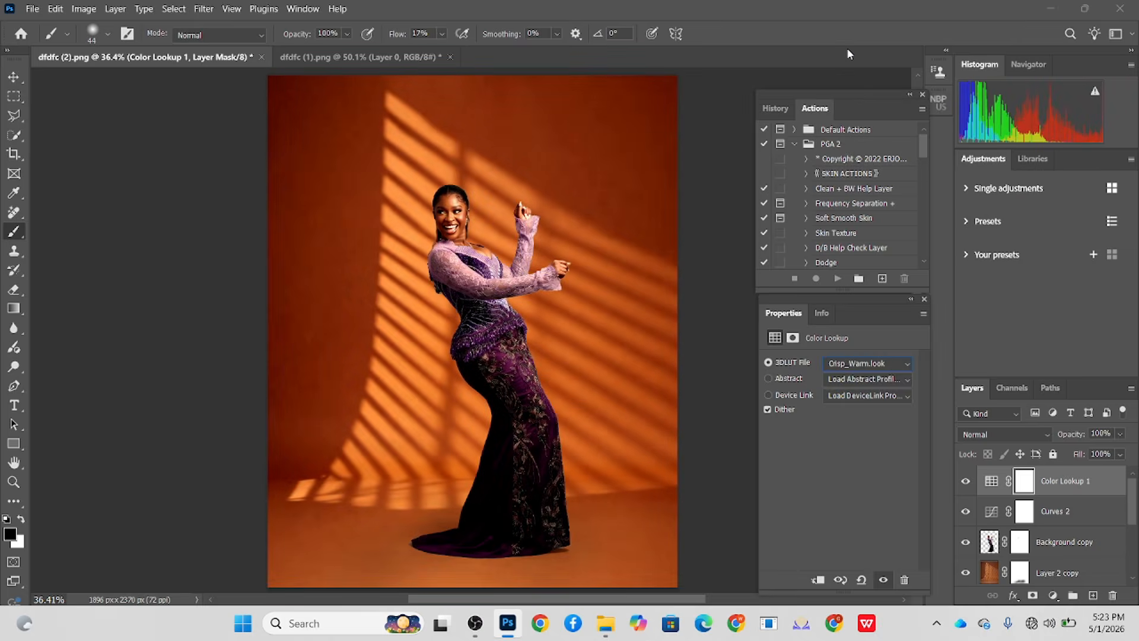
# - Set the Color Lookup layer's fill to 34% and compare the image with and without it
pyautogui.click(1120, 454)
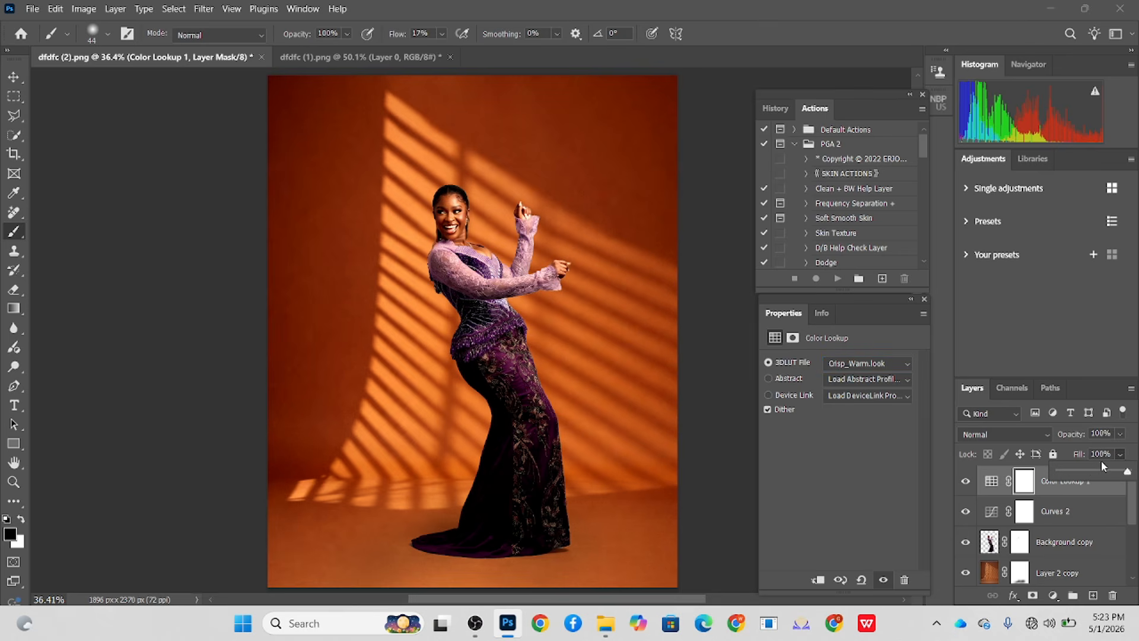
pyautogui.moveTo(1089, 473); pyautogui.dragTo(1083, 473)
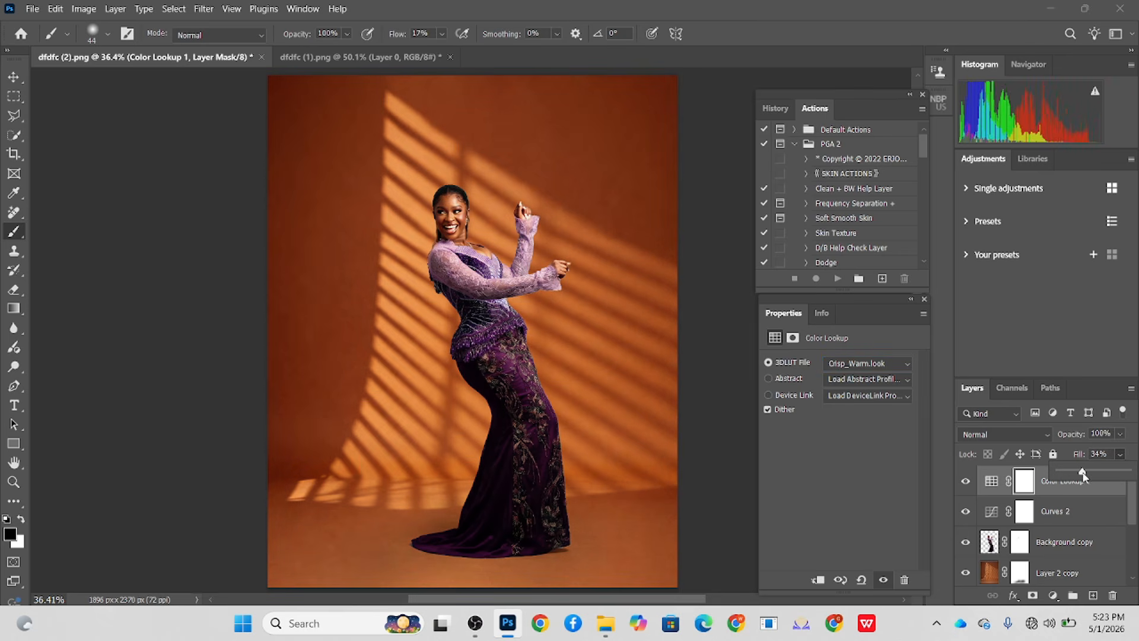
pyautogui.click(967, 482)
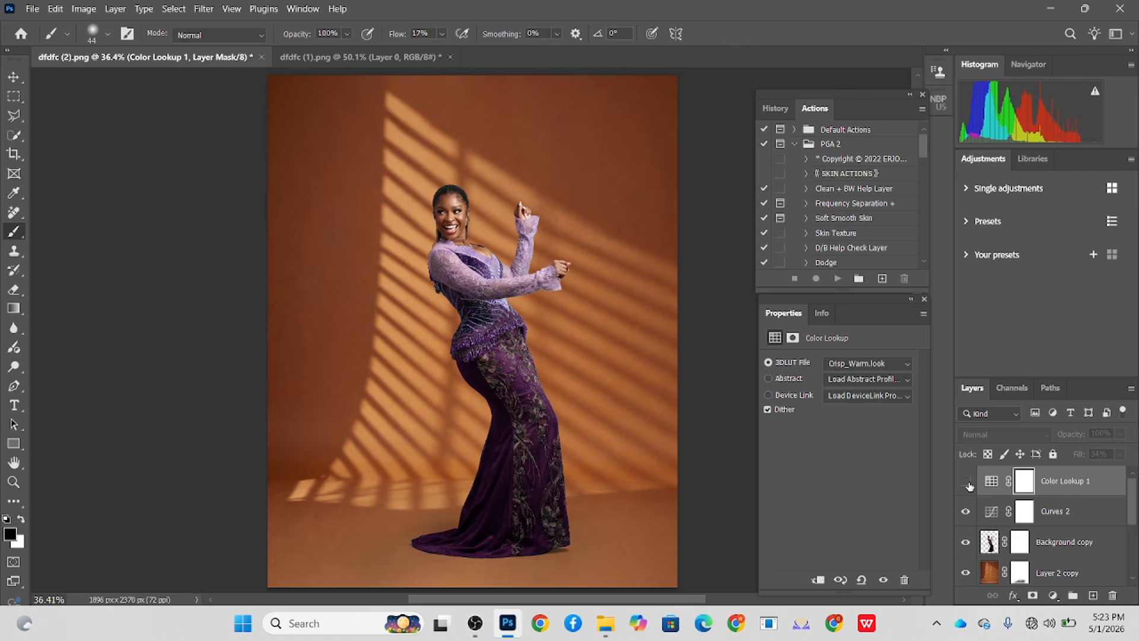
pyautogui.click(966, 482)
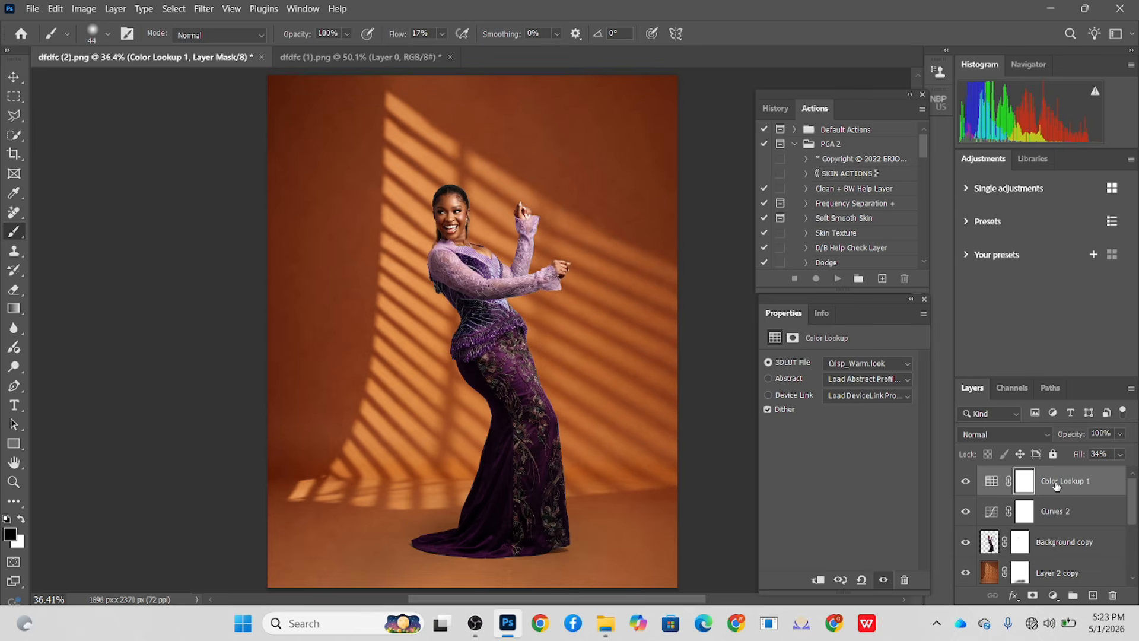
# - Darken the masked backdrop copy, Layer 2 copy, with a Curves adjustment that maps input 137 to output 122
pyautogui.scroll(-3, 1056, 525)
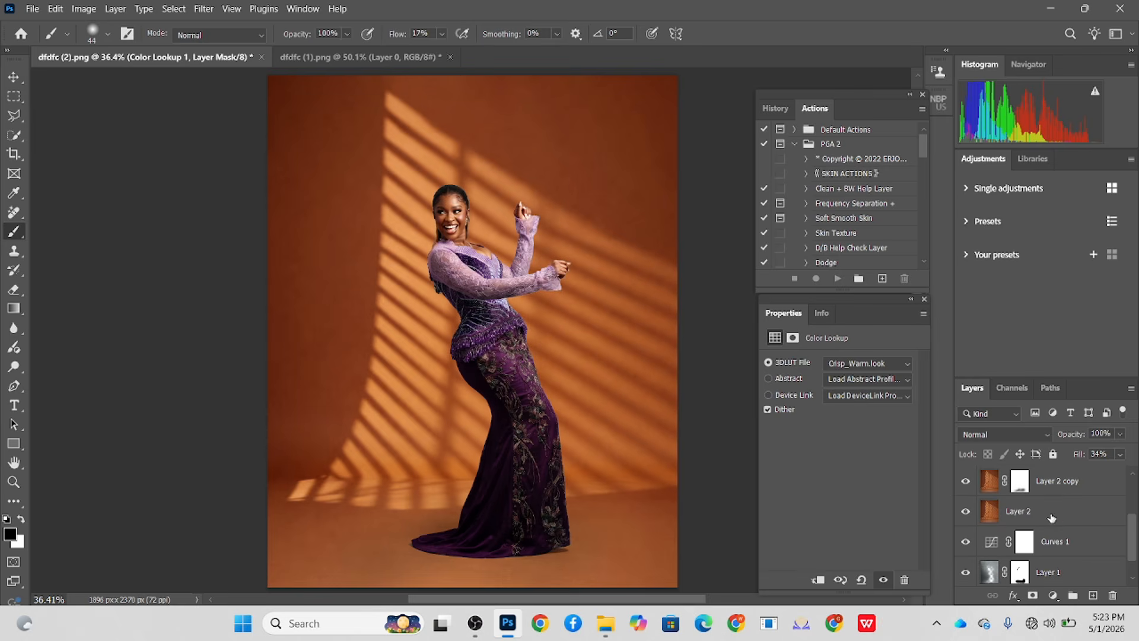
pyautogui.scroll(2, 1052, 517)
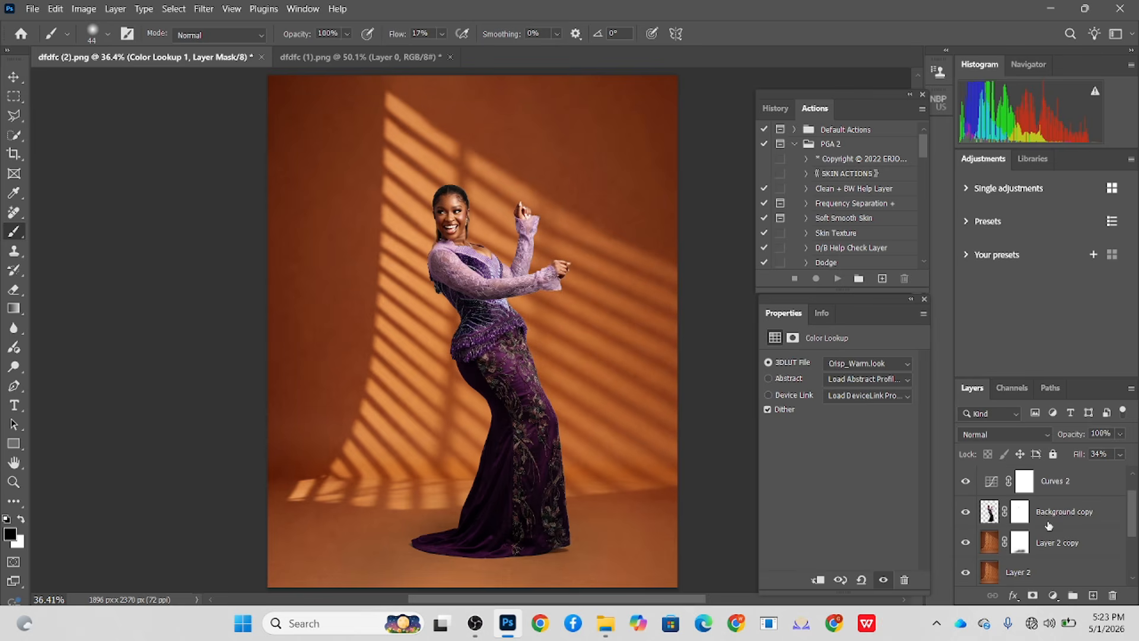
pyautogui.scroll(1, 1048, 525)
pyautogui.scroll(-2, 1046, 547)
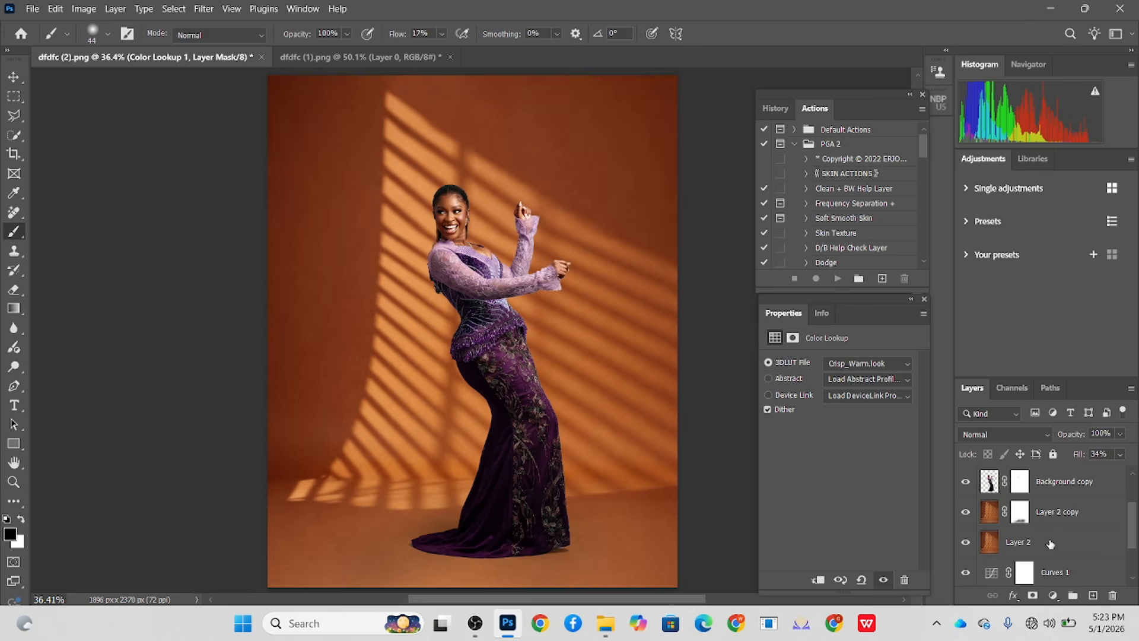
pyautogui.click(1061, 513)
pyautogui.hotkey('ctrl', 'm')
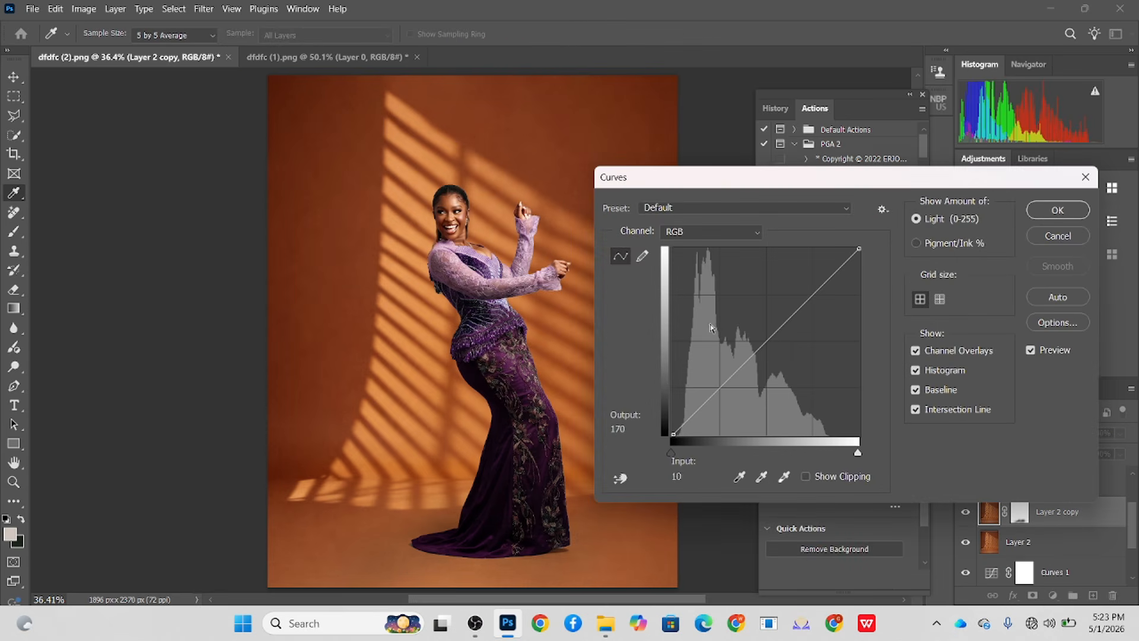
pyautogui.click(773, 344)
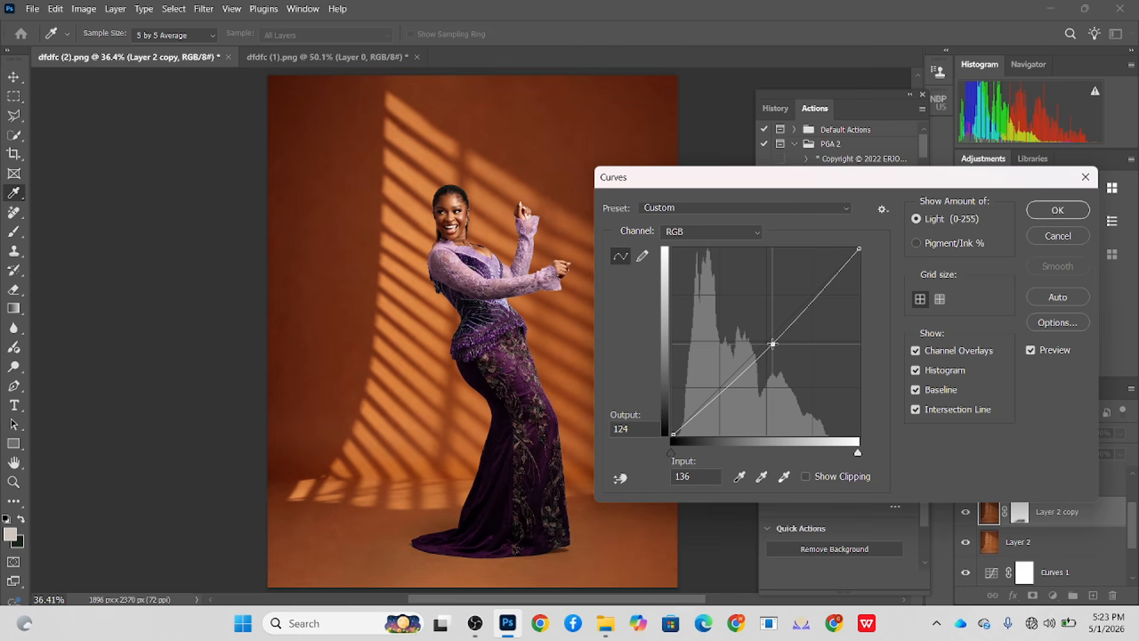
pyautogui.moveTo(772, 344); pyautogui.dragTo(773, 345)
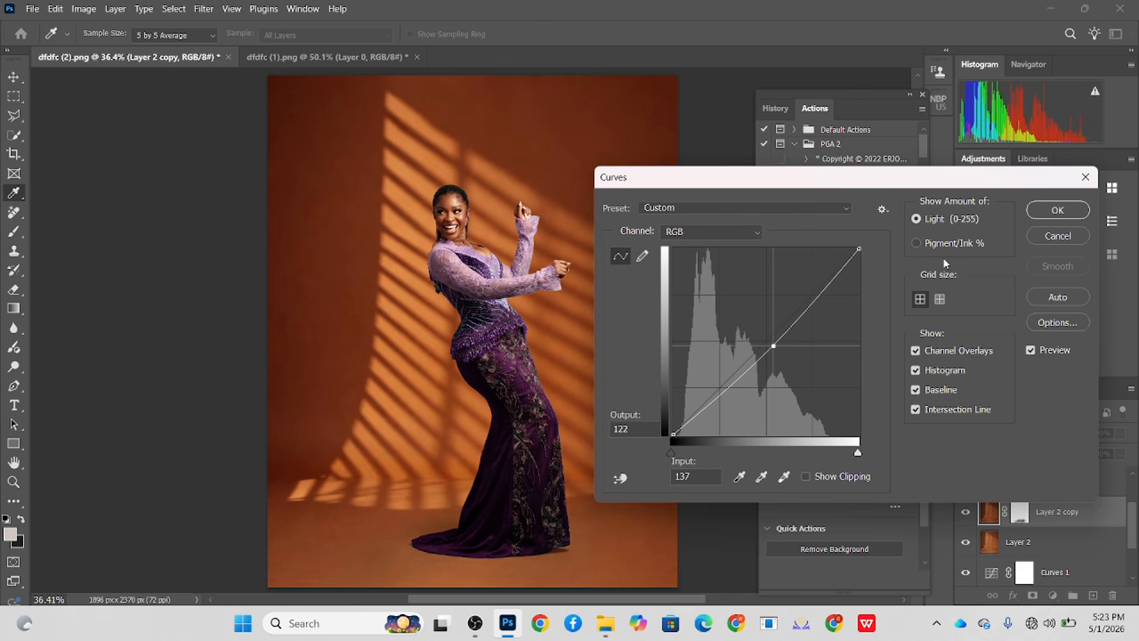
pyautogui.click(1057, 210)
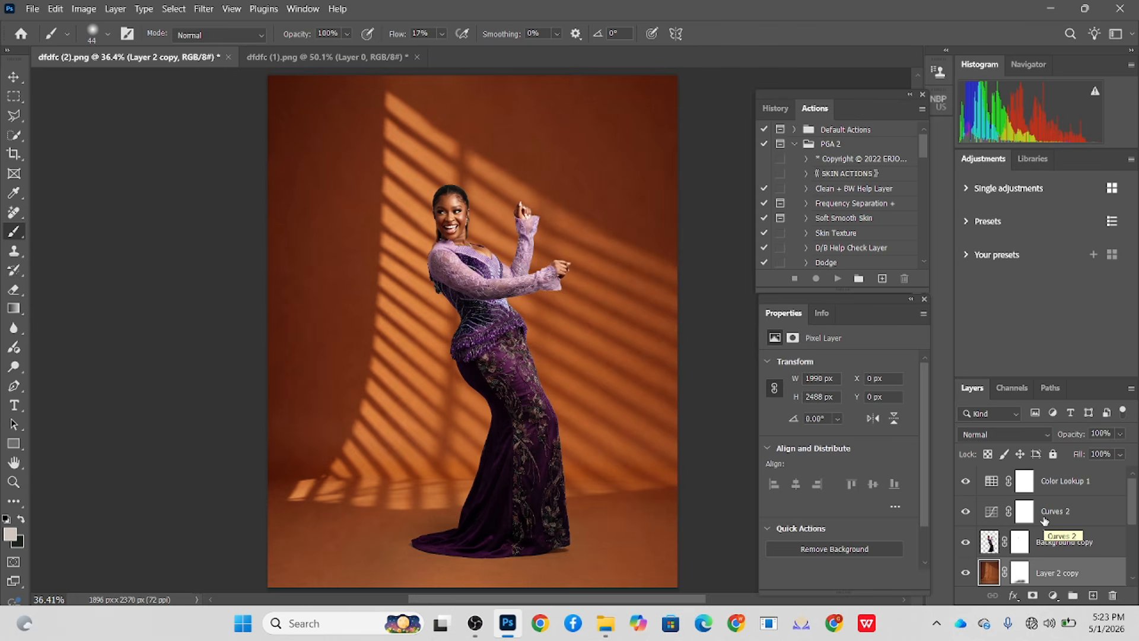
# - Stamp all visible layers into a new layer above Color Lookup 1 and open it in the Camera Raw Filter
pyautogui.click(1107, 484)
pyautogui.hotkey('ctrl', 'shift', 'alt', 'e')
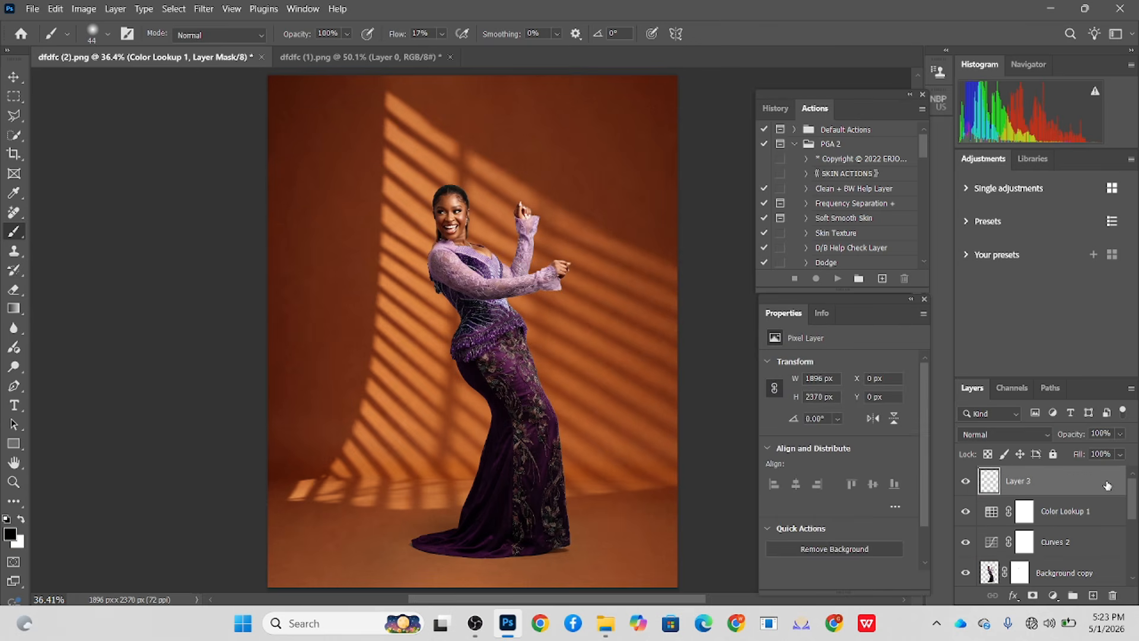
pyautogui.click(204, 9)
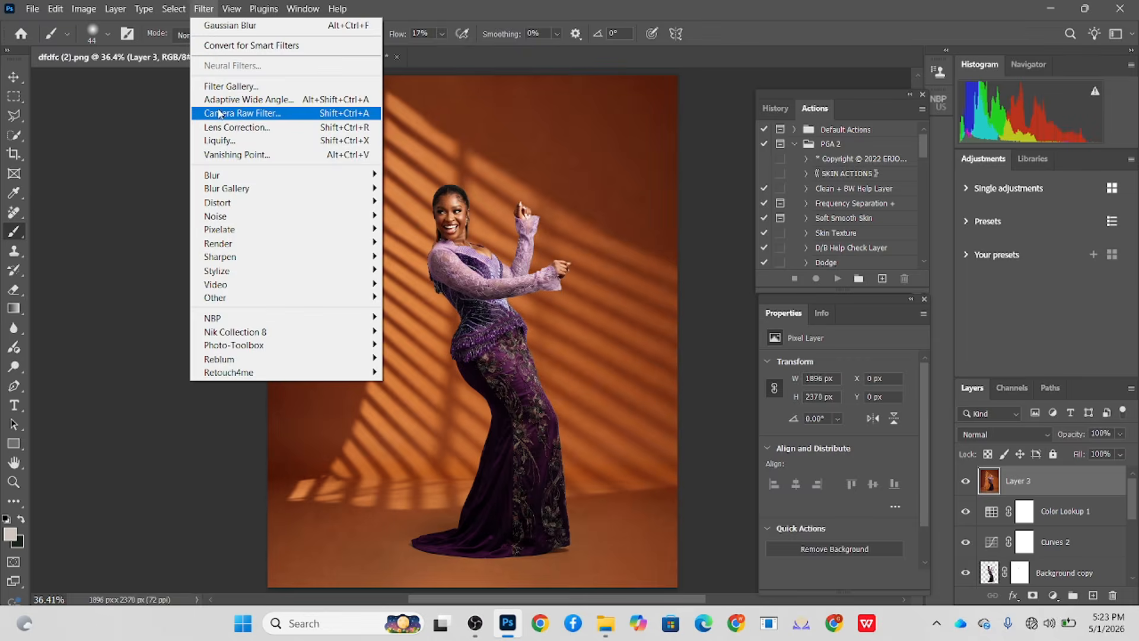
pyautogui.click(222, 111)
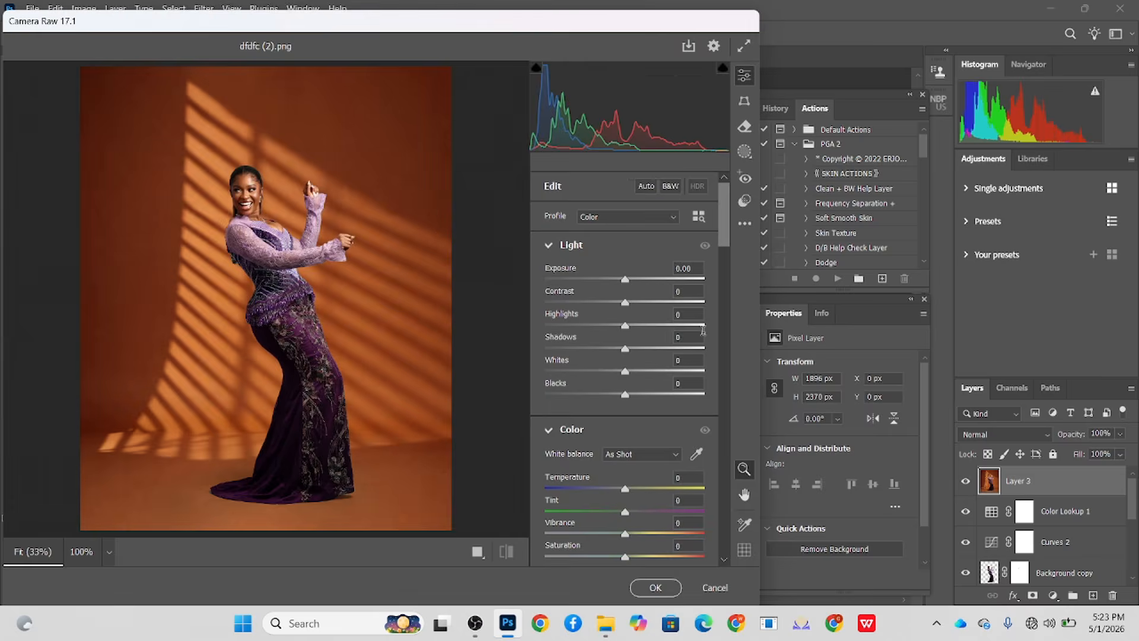
# - Set Shadows to +31, Contrast to +11, Highlights to +16 and the Blue Primary saturation in Calibration to +31
pyautogui.moveTo(628, 349); pyautogui.dragTo(651, 354)
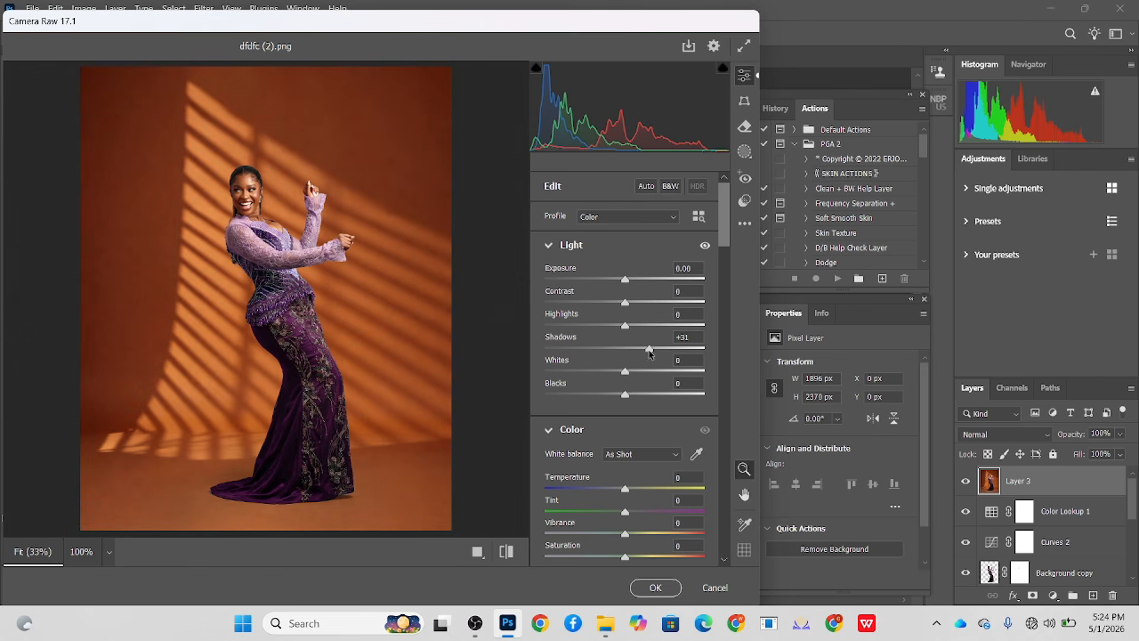
pyautogui.moveTo(626, 302); pyautogui.dragTo(636, 328)
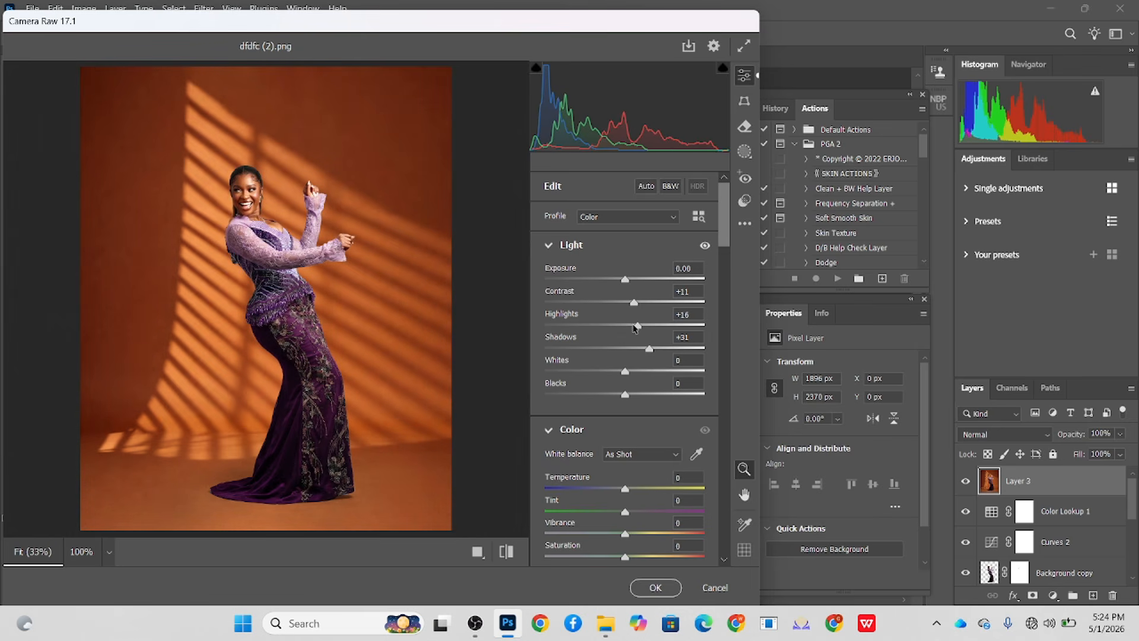
pyautogui.scroll(-20, 630, 471)
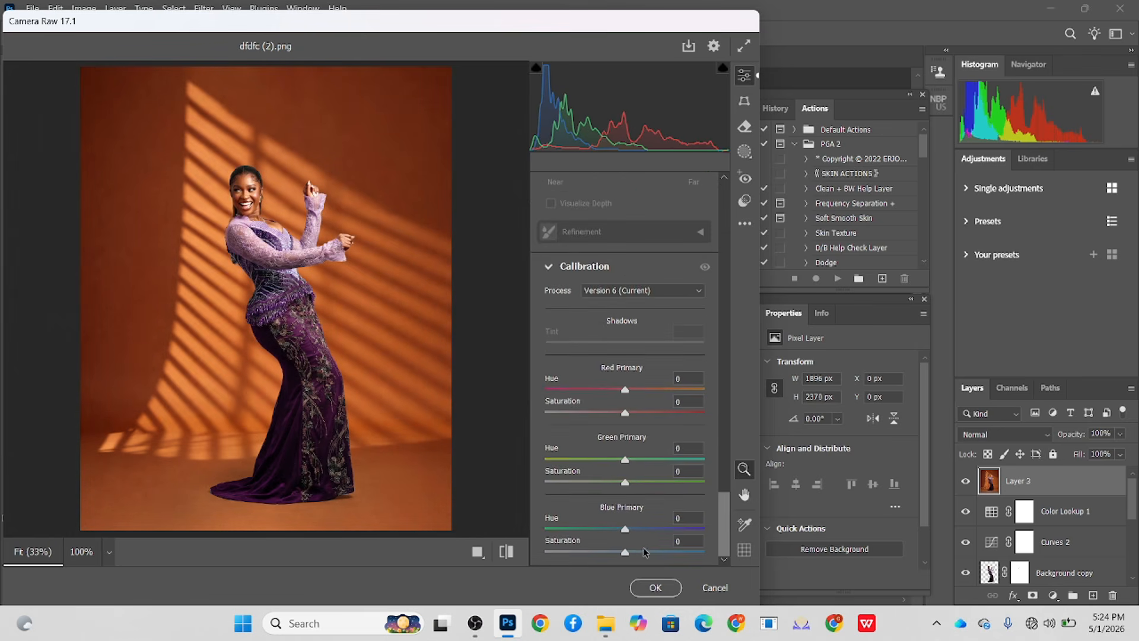
pyautogui.moveTo(625, 552); pyautogui.dragTo(653, 552)
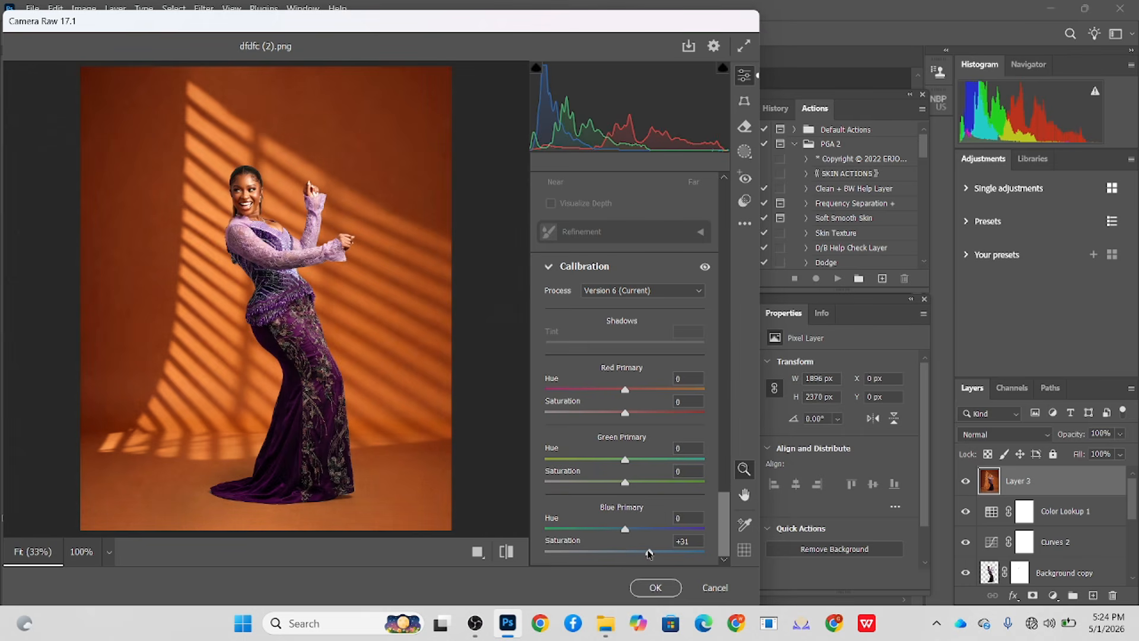
# - Add a slight dark vignette of about -11 and apply the Camera Raw adjustments to the stamped layer
pyautogui.scroll(10, 617, 338)
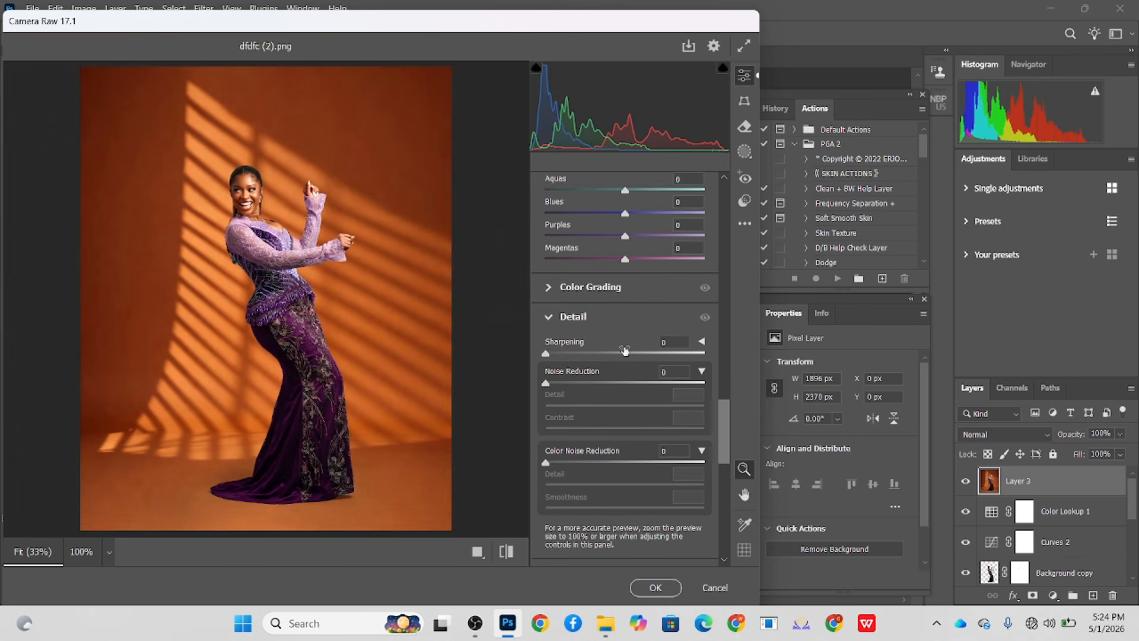
pyautogui.scroll(4, 629, 378)
pyautogui.scroll(-6, 634, 417)
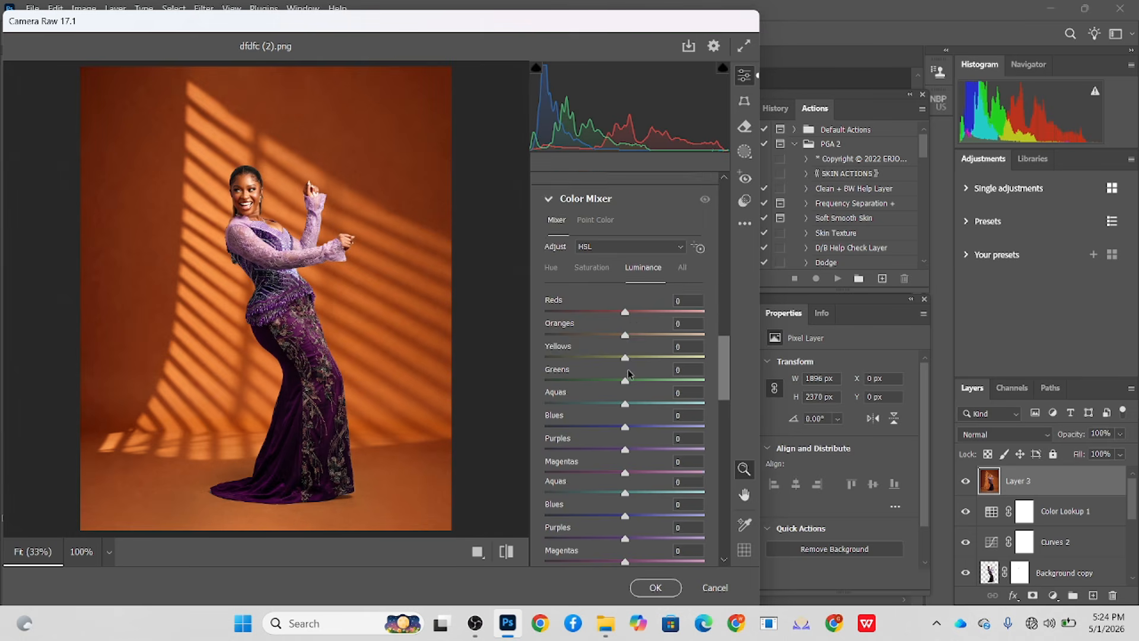
pyautogui.scroll(10, 636, 363)
pyautogui.scroll(5, 636, 363)
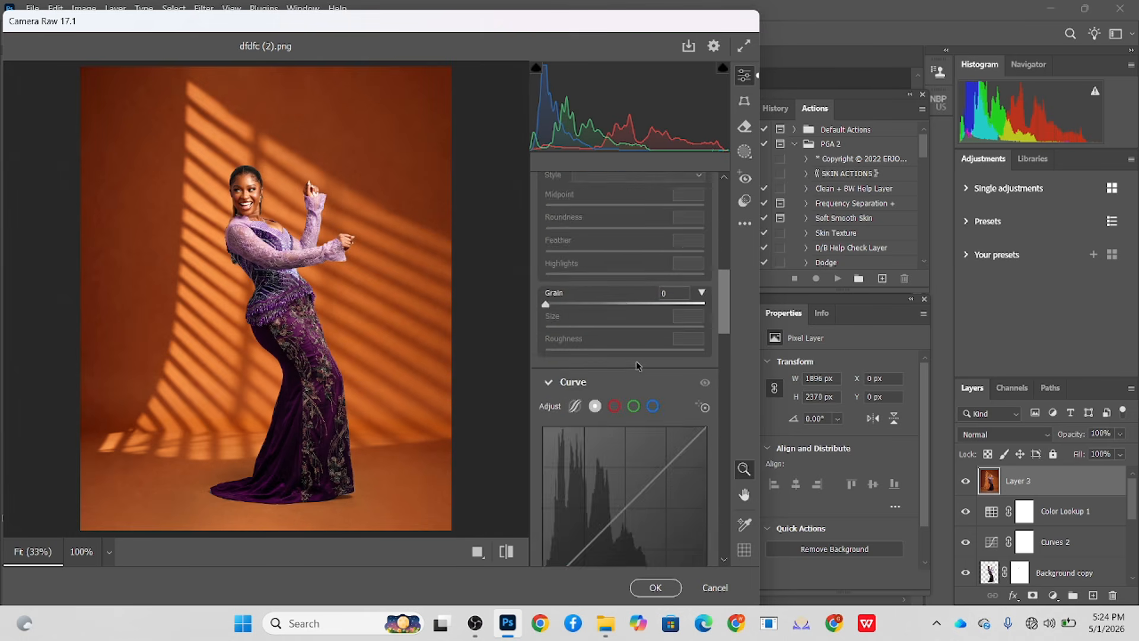
pyautogui.click(616, 425)
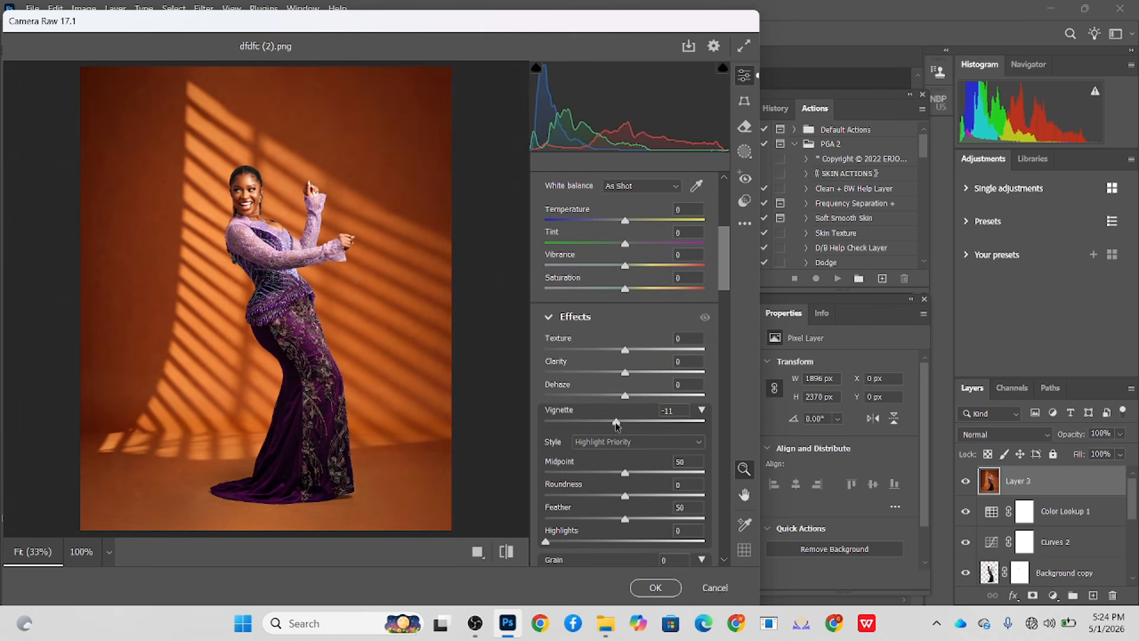
pyautogui.click(654, 587)
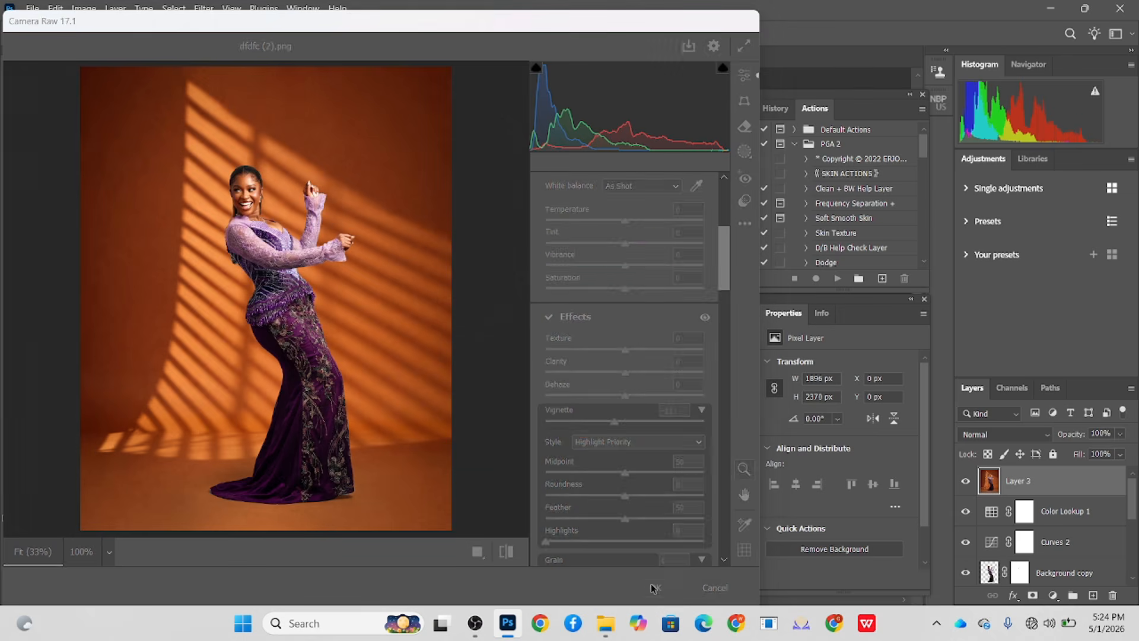
# - Save the graded image as a History snapshot and go to the start of the history list
pyautogui.moveTo(470, 331); pyautogui.dragTo(534, 492)
pyautogui.moveTo(551, 433); pyautogui.dragTo(448, 282)
pyautogui.scroll(-1, 450, 297)
pyautogui.scroll(-3, 1112, 531)
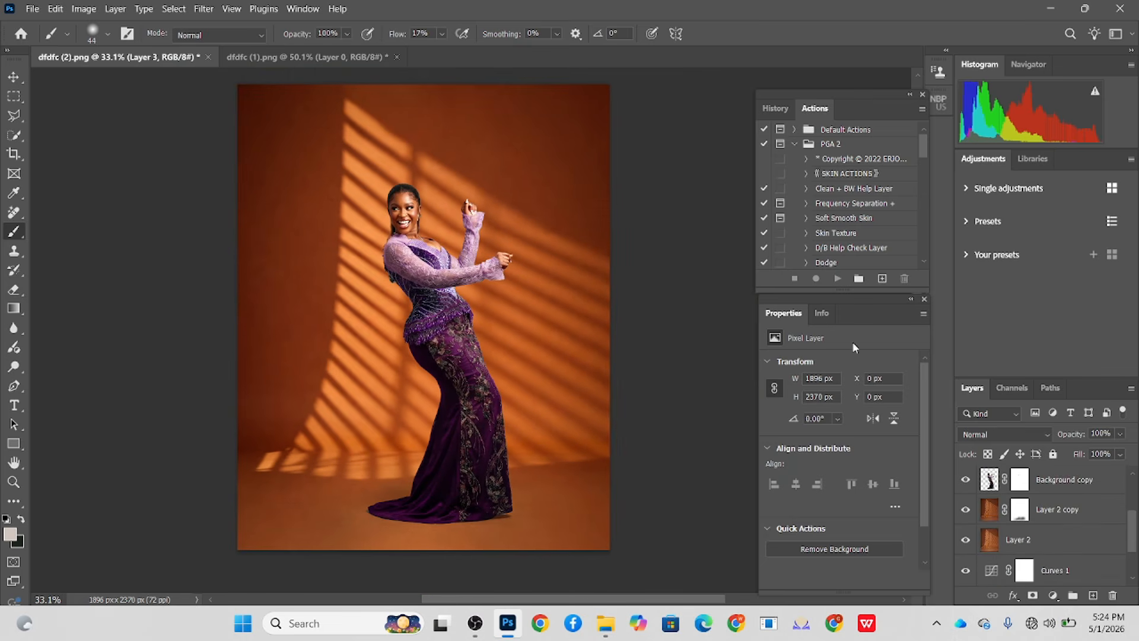
pyautogui.click(776, 107)
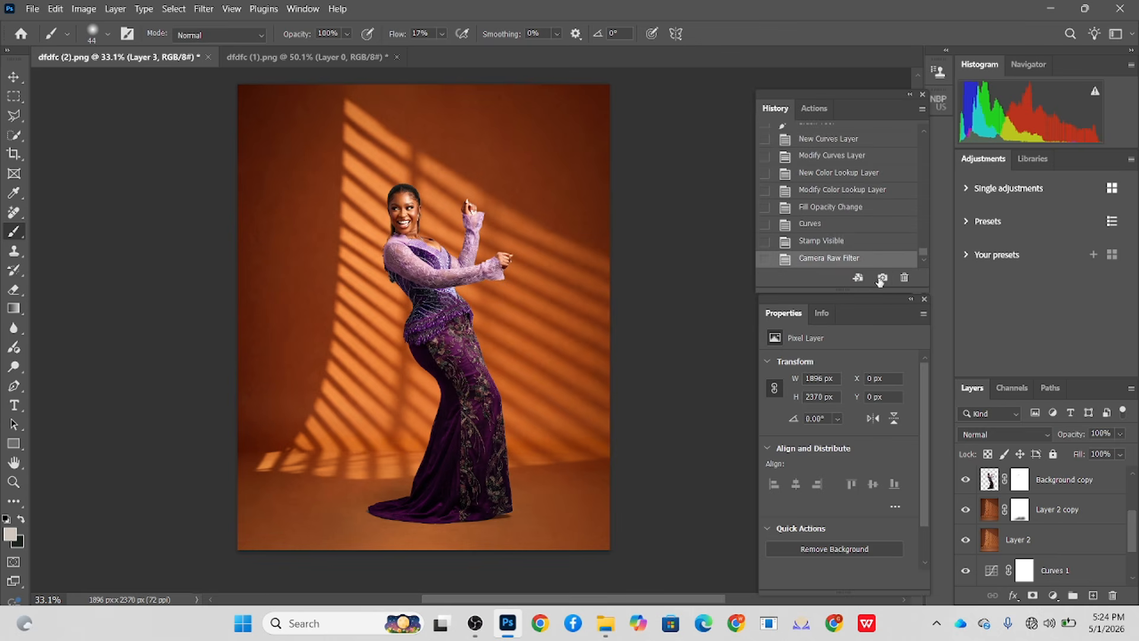
pyautogui.scroll(10, 872, 208)
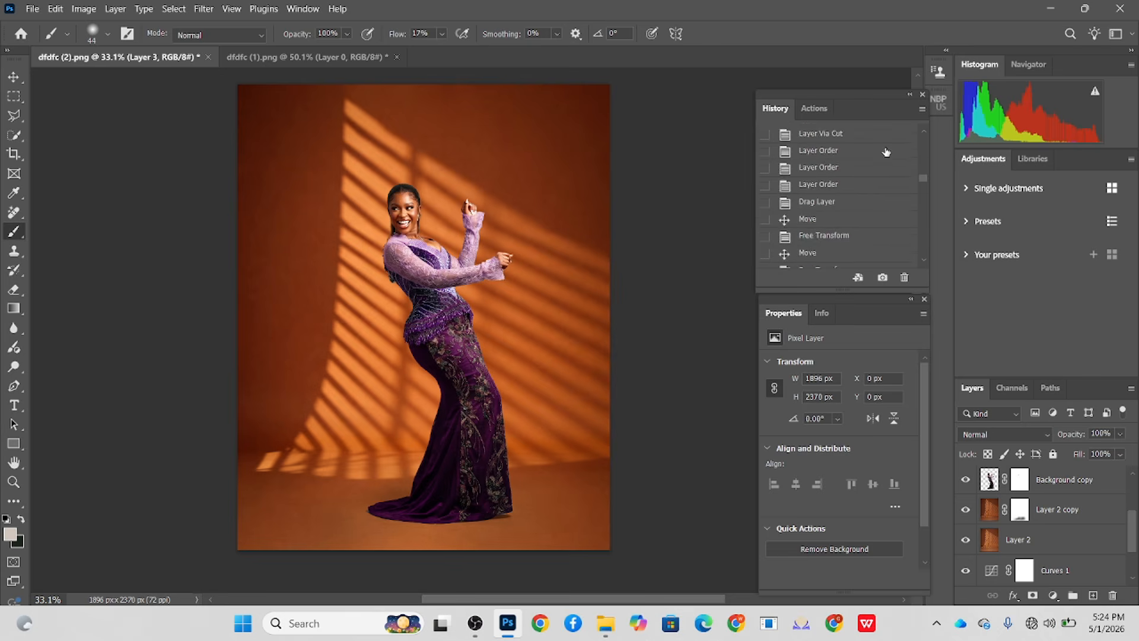
pyautogui.scroll(10, 885, 152)
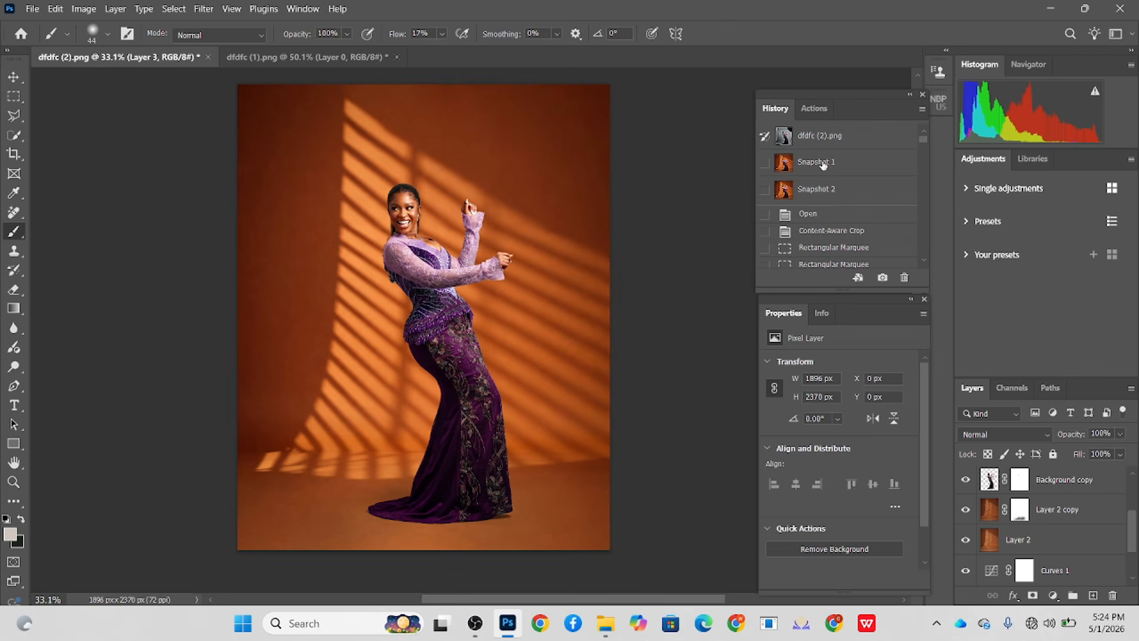
# - Compare the original dfdfc (2).png state with Snapshot 1 of the finished edit, ending on Snapshot 1
pyautogui.click(829, 146)
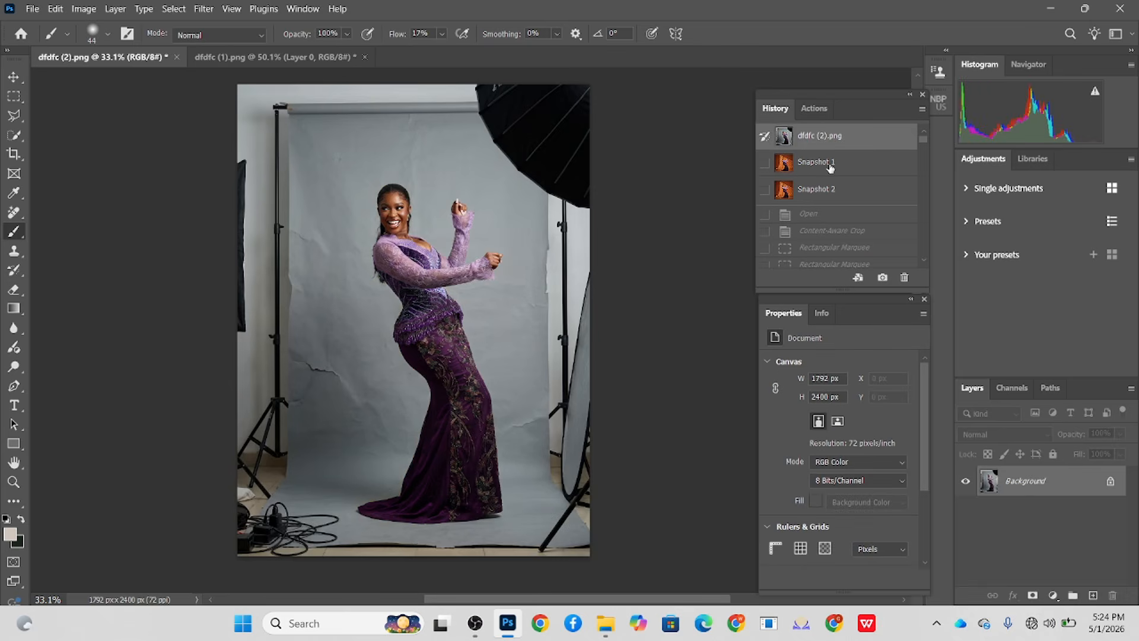
pyautogui.click(829, 166)
pyautogui.click(835, 138)
pyautogui.doubleClick(837, 163)
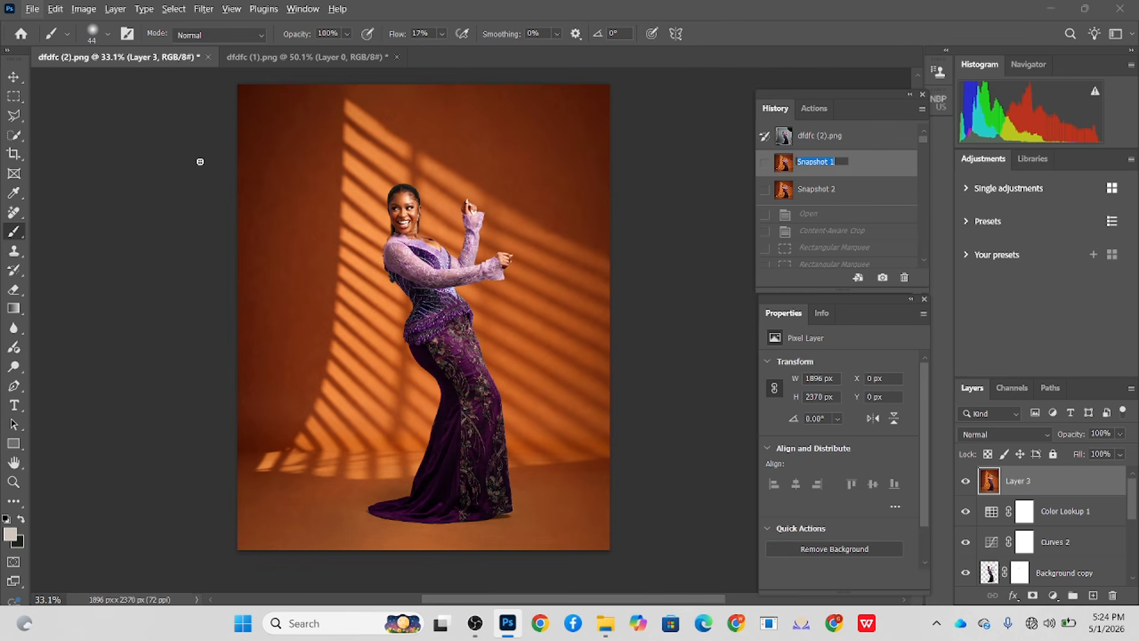
pyautogui.press('Return')
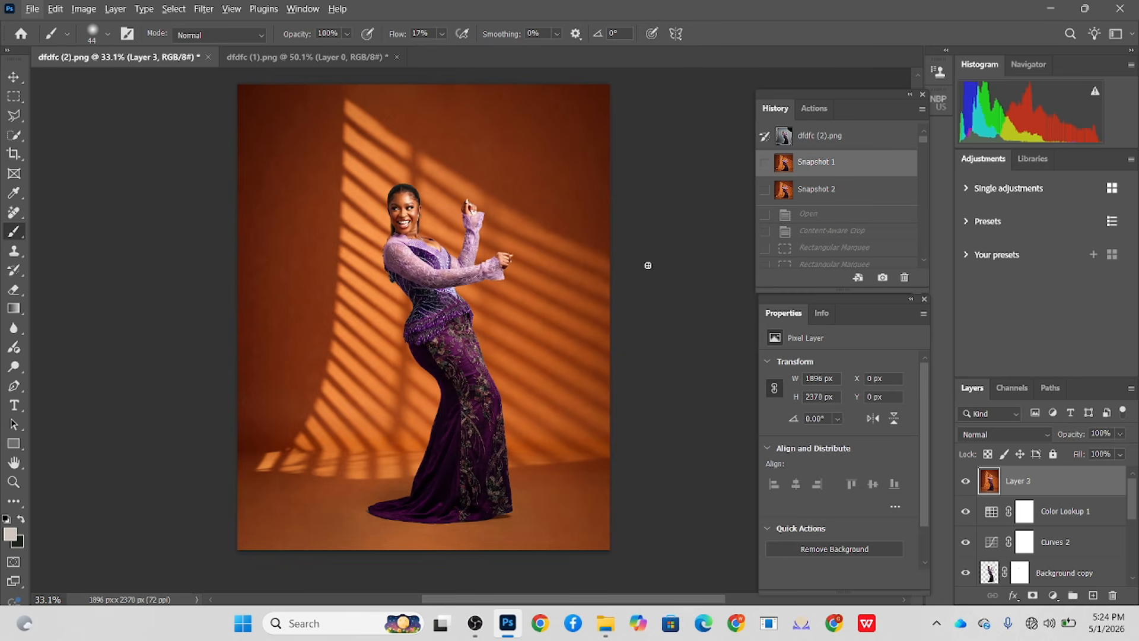